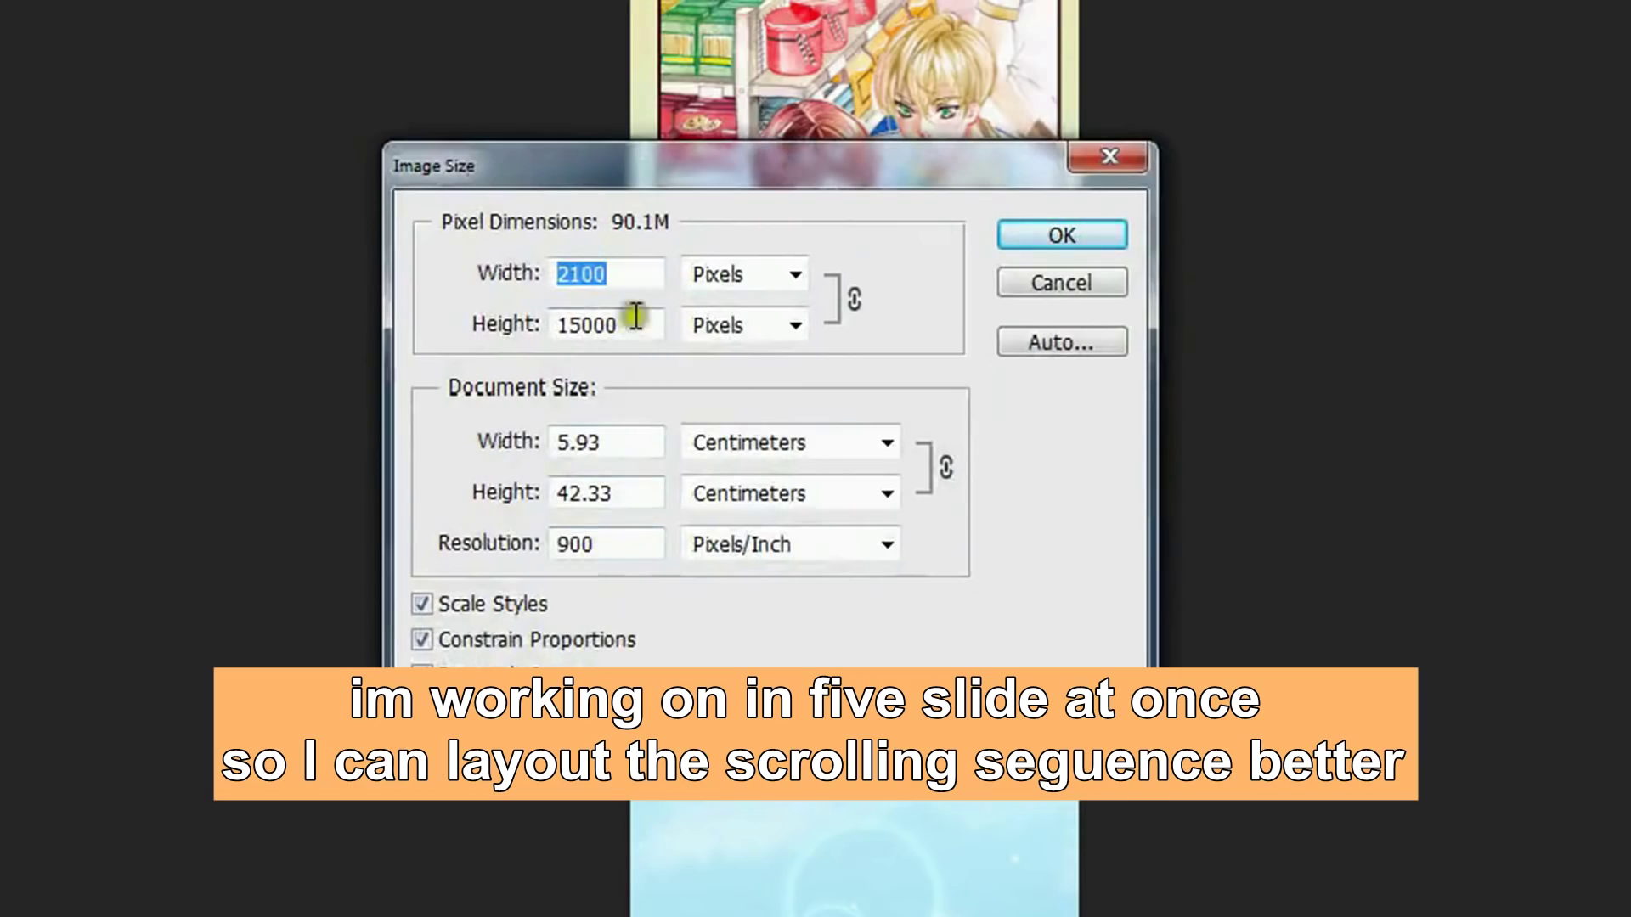
# - Accept the 2100 by 15000 pixel image size and switch to Clip Studio Paint to open the 125-01 PSD file
pyautogui.click(1094, 233)
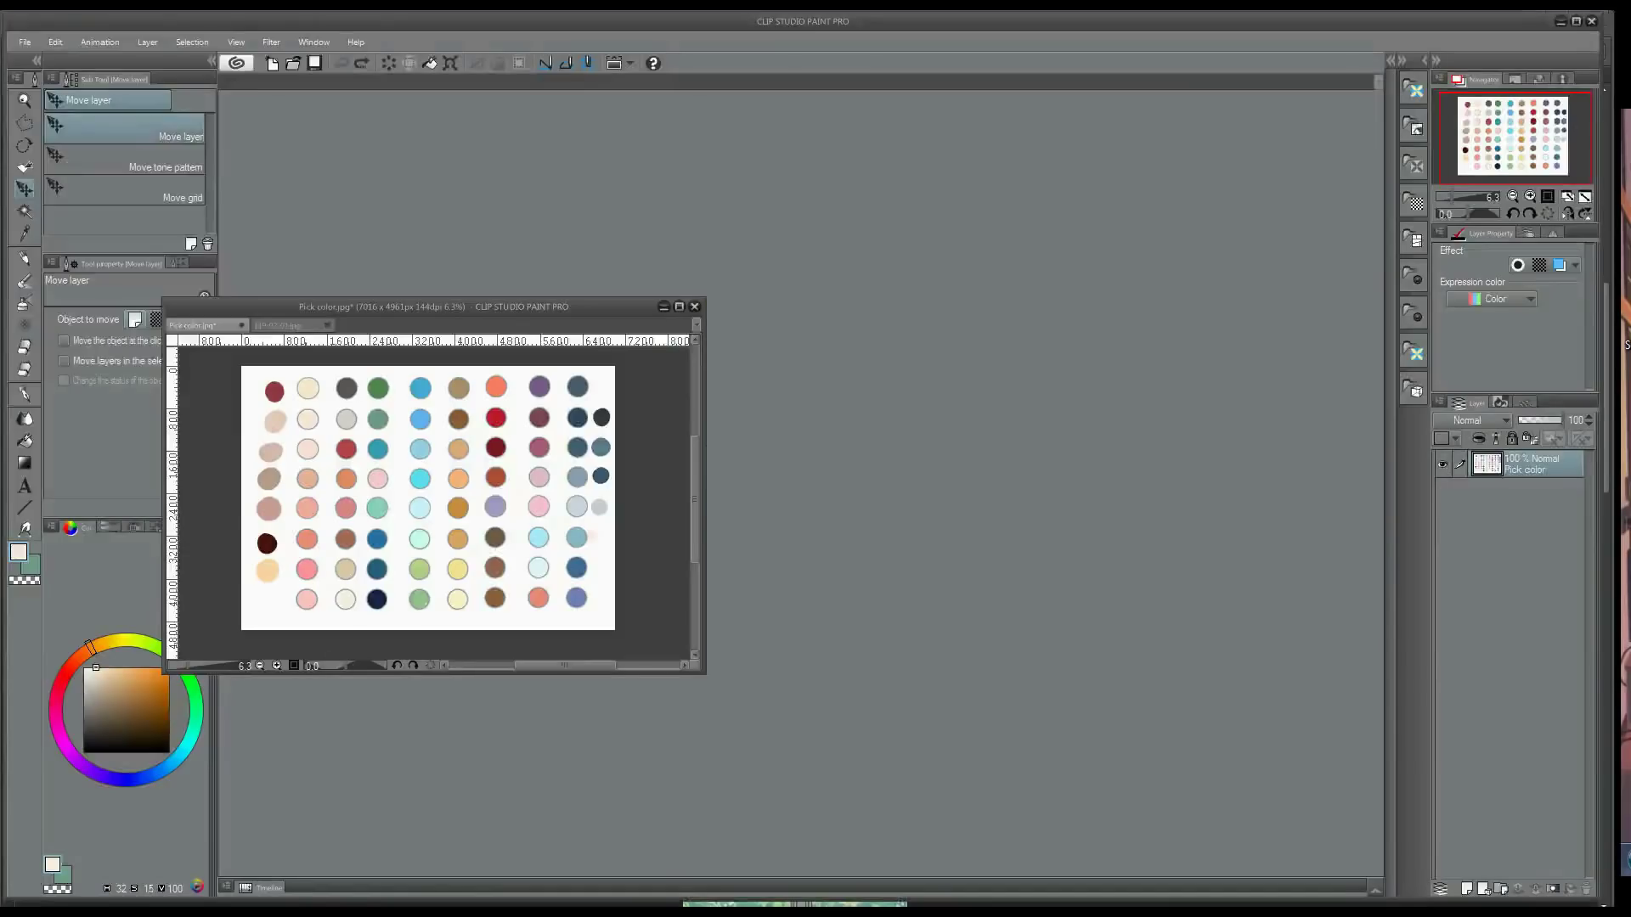
pyautogui.click(25, 41)
pyautogui.click(67, 98)
pyautogui.click(528, 207)
pyautogui.moveTo(853, 314); pyautogui.dragTo(853, 303)
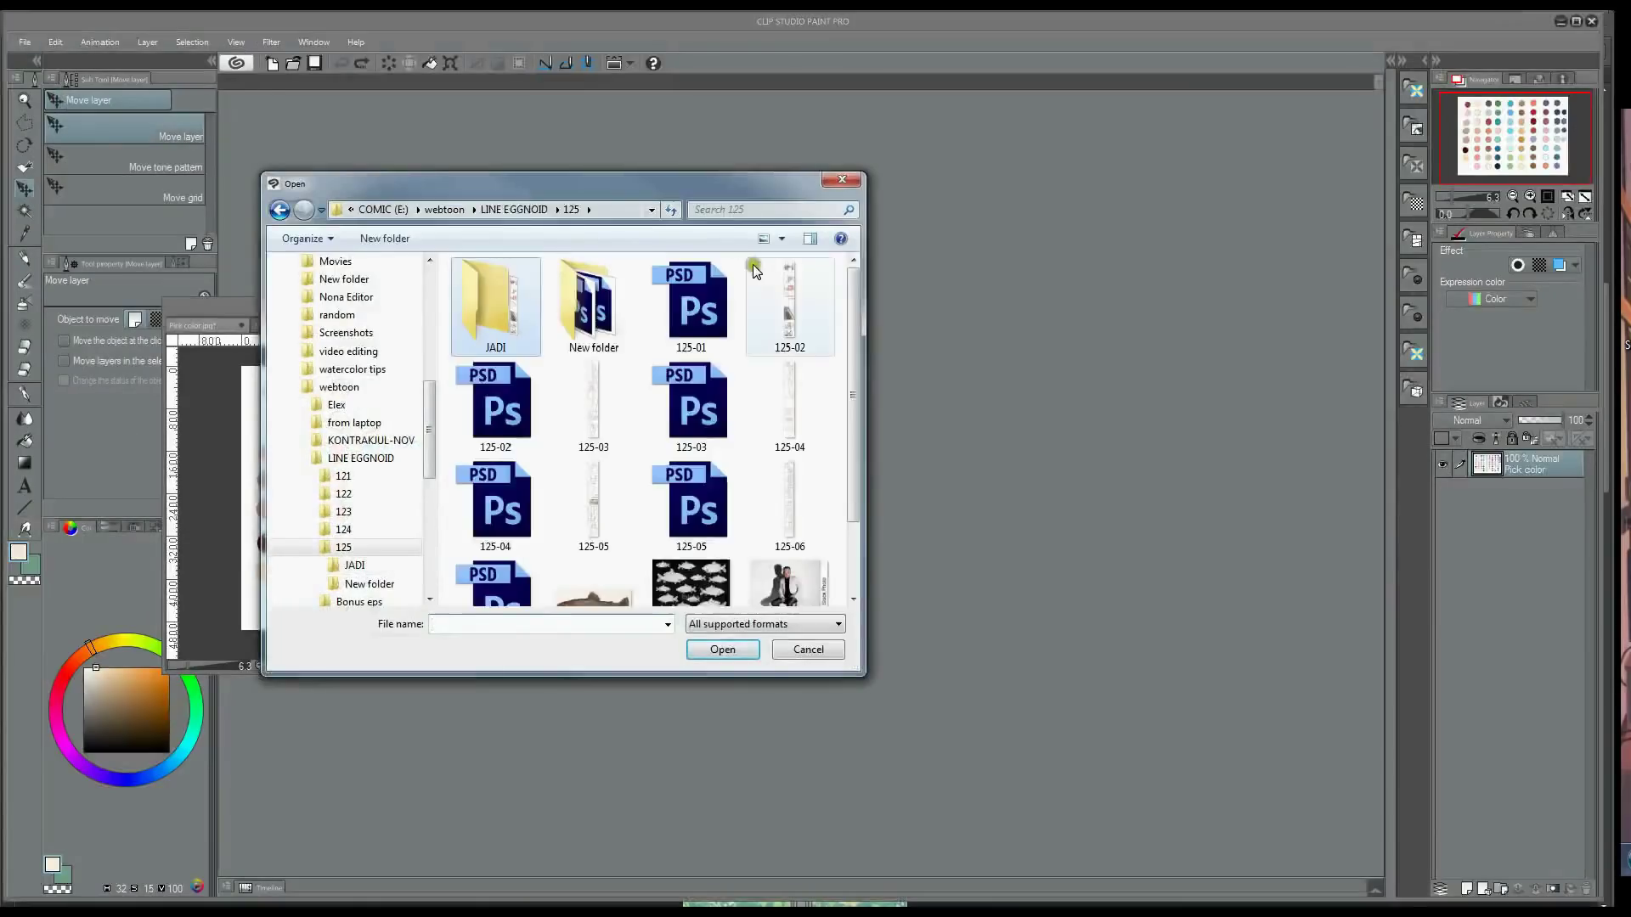
pyautogui.click(692, 312)
pyautogui.click(743, 645)
# - Examine the 125-01 comic page up close and check what Layer 4 contains by toggling its visibility
pyautogui.hotkey('ctrl', '+')
pyautogui.hotkey('ctrl', '+')
pyautogui.click(1010, 482)
pyautogui.hotkey('ctrl', '+')
pyautogui.hotkey('ctrl', '+')
pyautogui.hotkey('ctrl', '+')
pyautogui.hotkey('ctrl', '+')
pyautogui.hotkey('ctrl', '+')
pyautogui.moveTo(965, 363); pyautogui.dragTo(1121, 575)
pyautogui.click(1441, 502)
pyautogui.click(1441, 502)
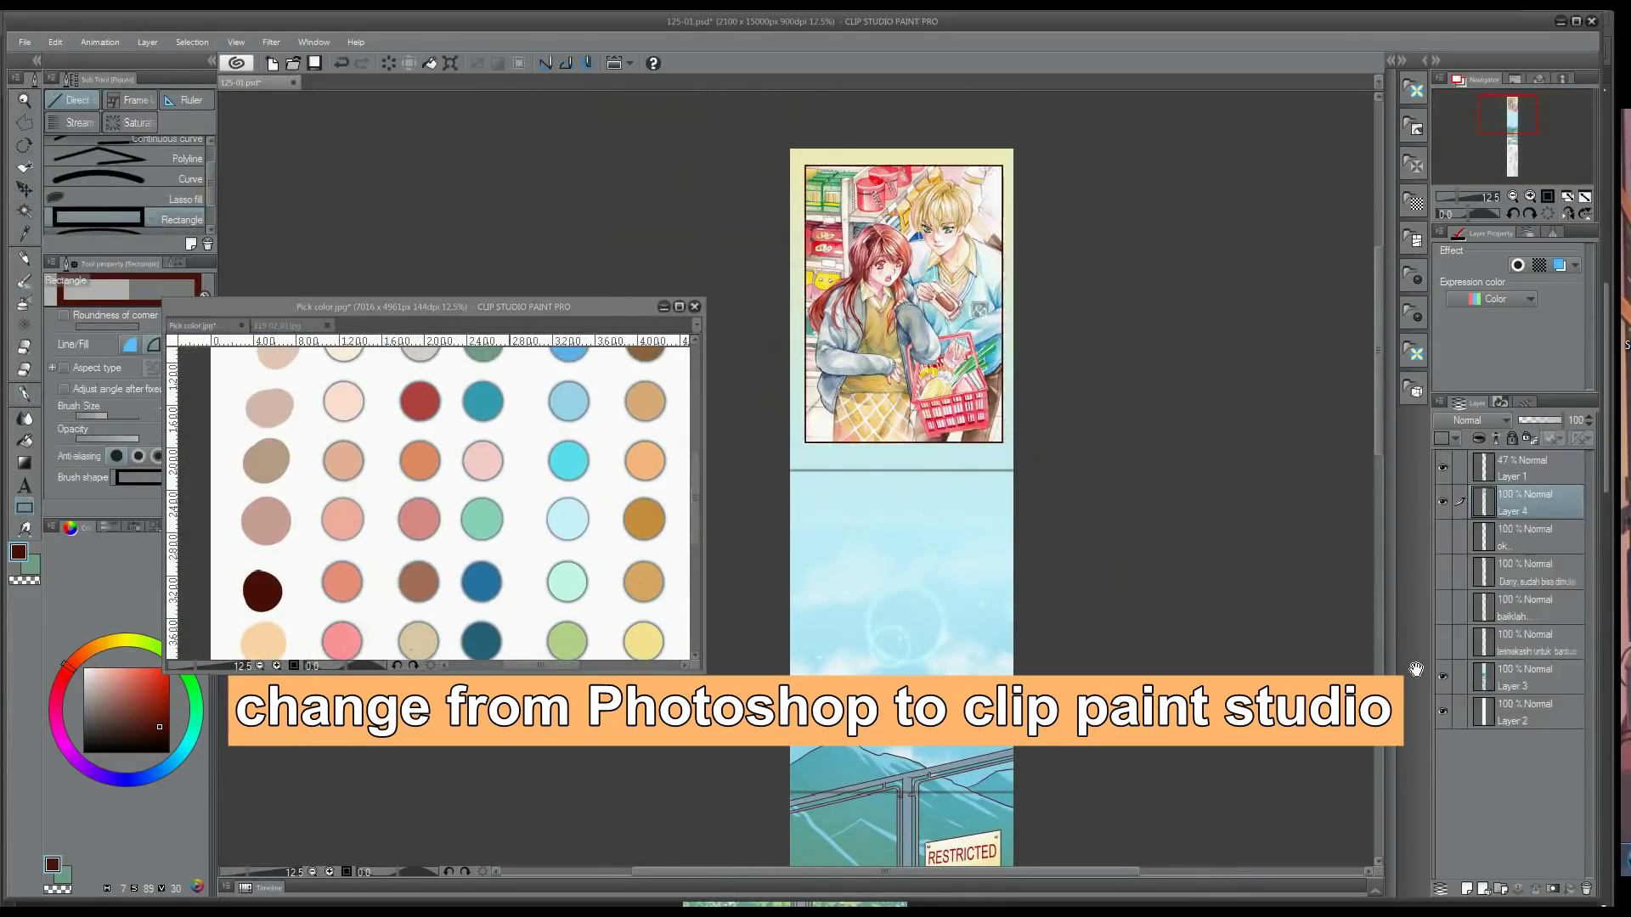
# - Apply a blue layer color to the sketch layer and reduce its opacity to about 46%
pyautogui.scroll(-5, 1238, 532)
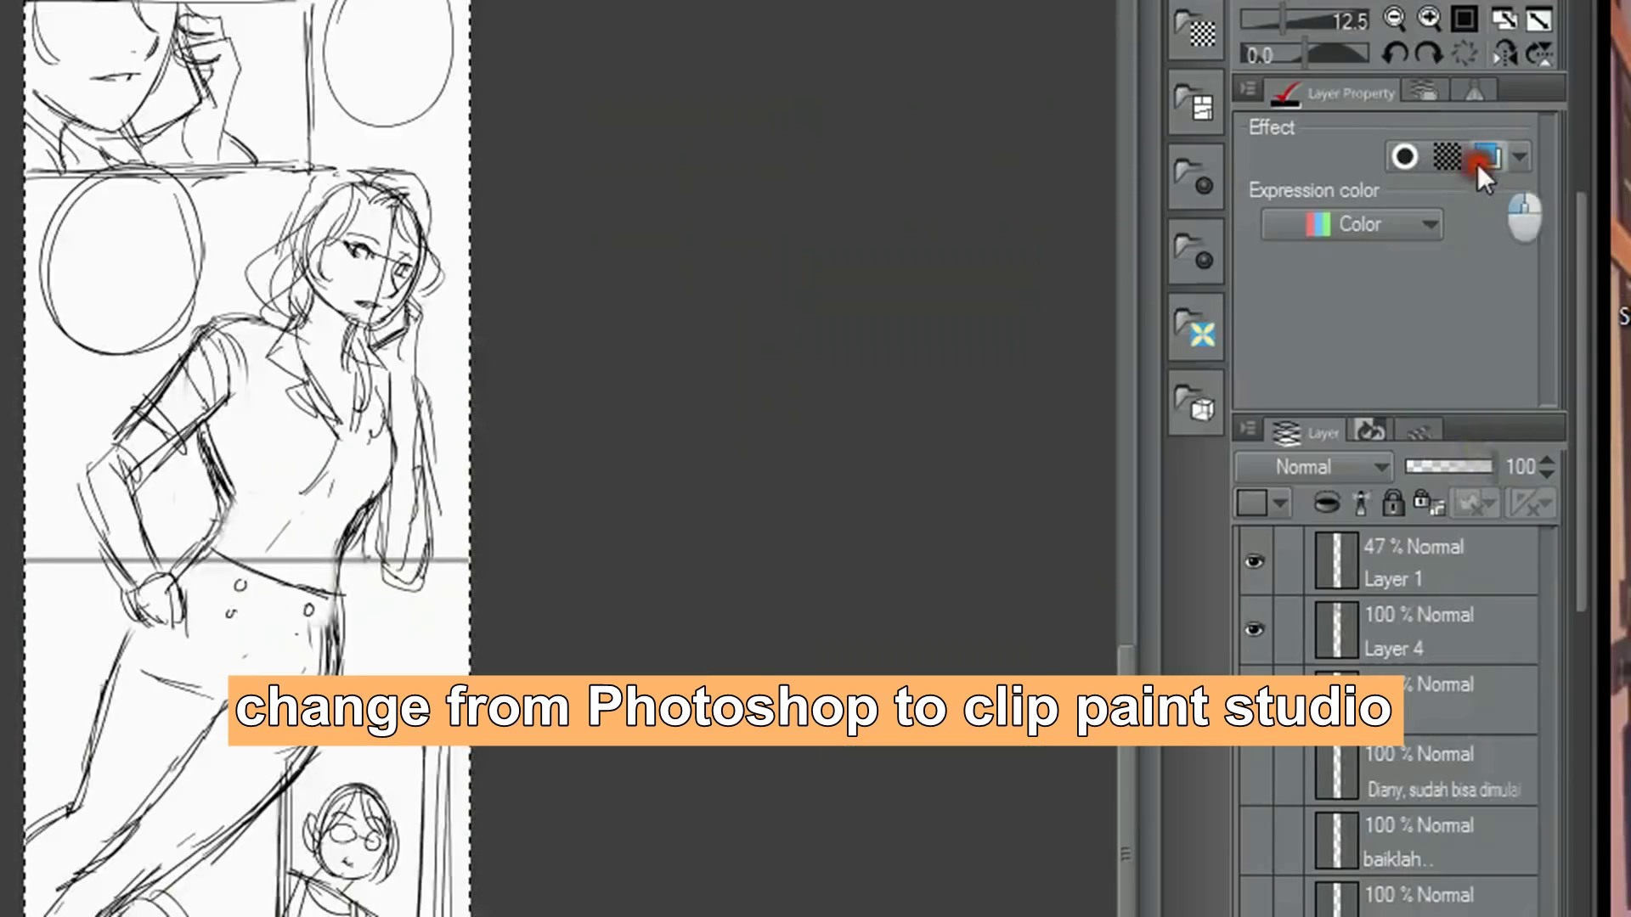
pyautogui.click(1559, 264)
pyautogui.moveTo(1485, 467); pyautogui.dragTo(1442, 469)
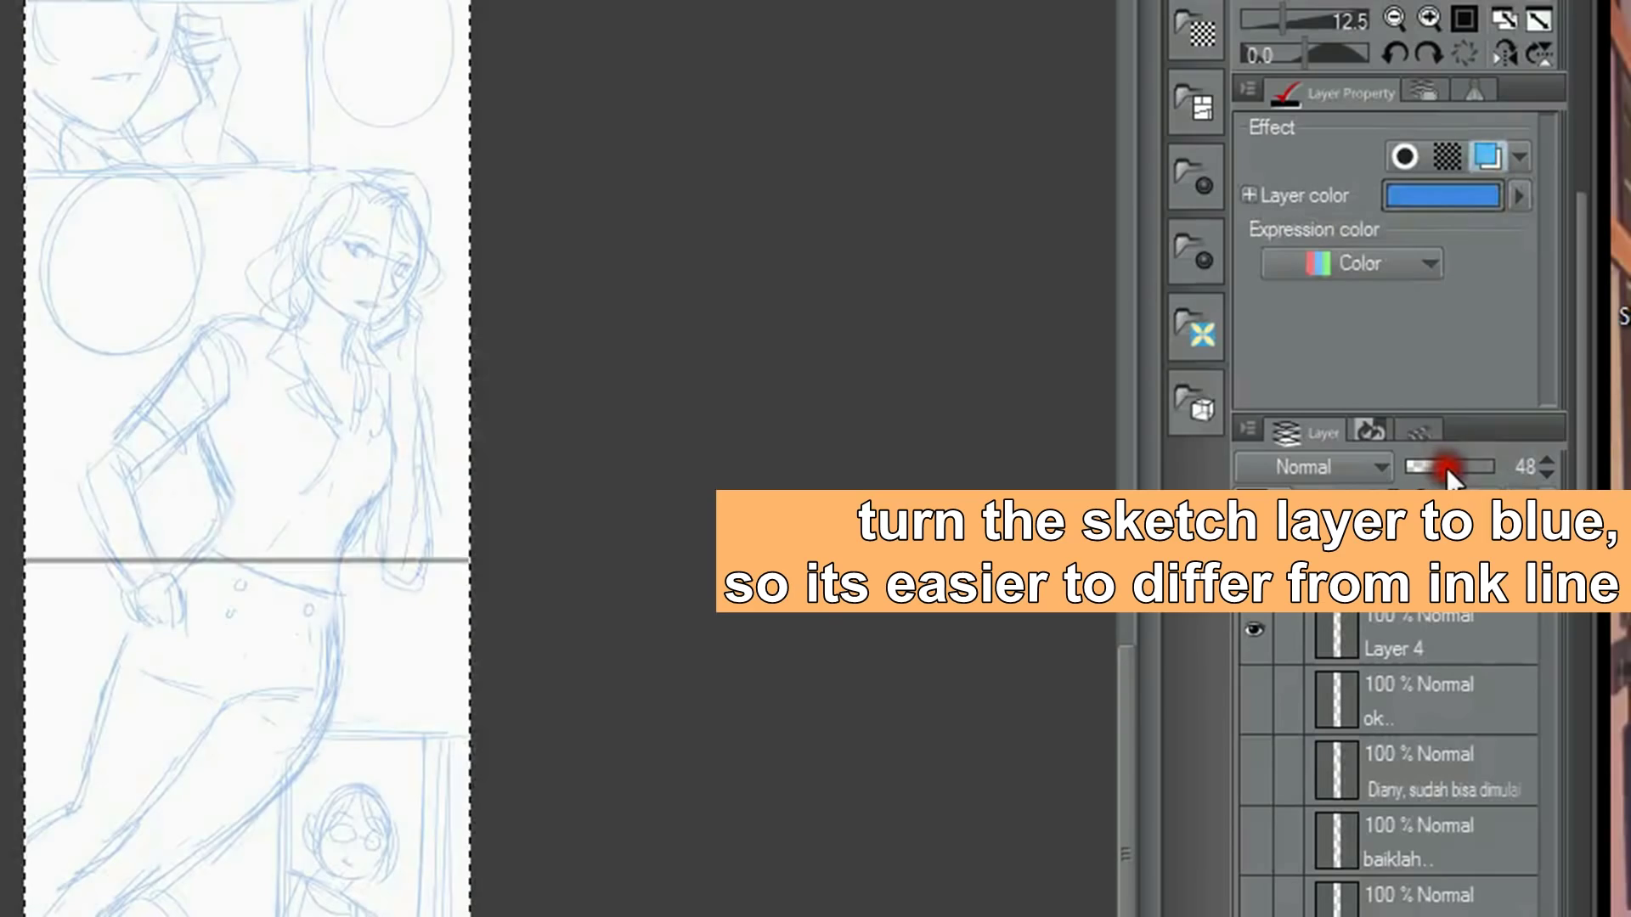
pyautogui.moveTo(757, 637); pyautogui.dragTo(771, 881)
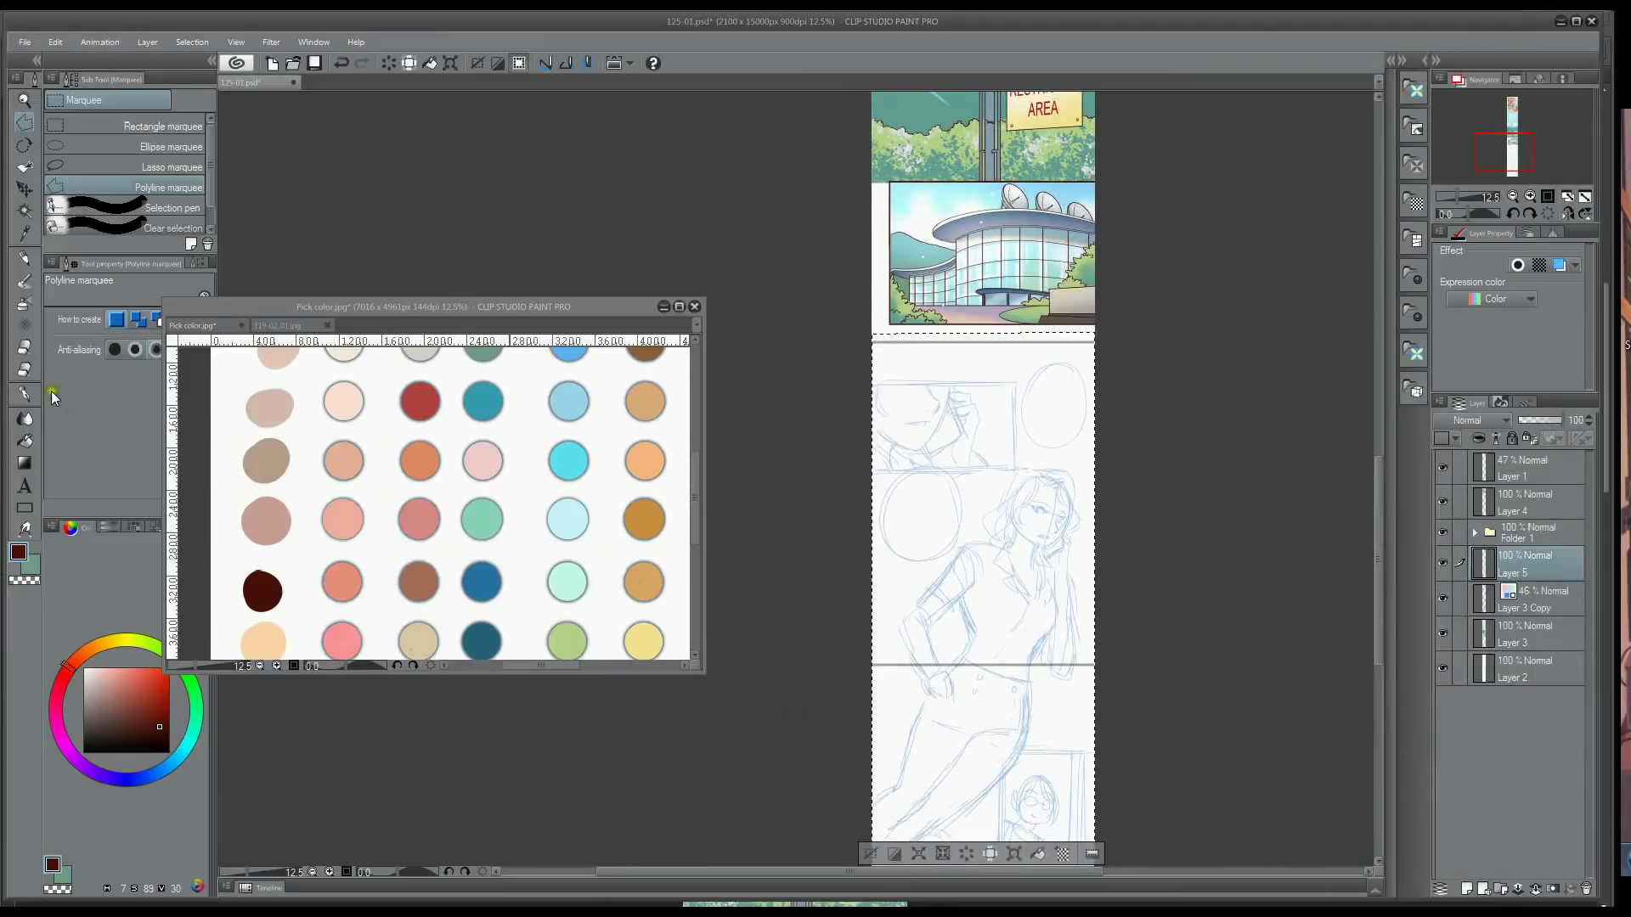
# - Draw rectangular panel borders around the close-up sketch and the bottom sketch scene with the Rectangle tool
pyautogui.click(24, 507)
pyautogui.moveTo(872, 376)
pyautogui.mouseDown()
pyautogui.moveTo(943, 462)
pyautogui.moveTo(1011, 463)
pyautogui.mouseUp()
pyautogui.scroll(-4, 1140, 583)
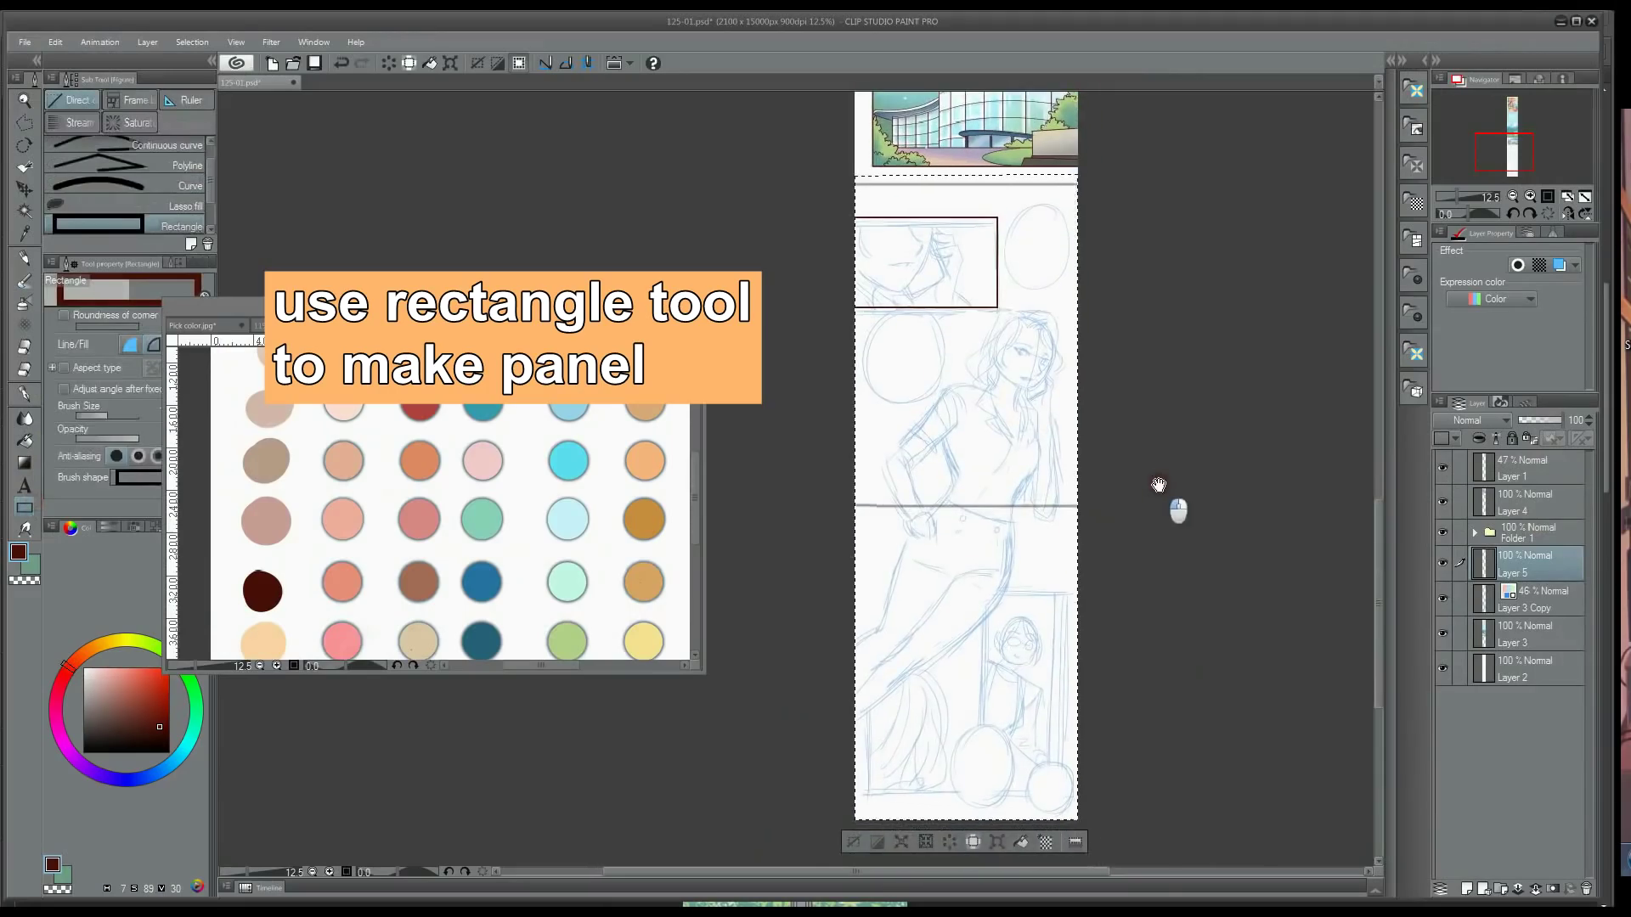
pyautogui.moveTo(864, 580); pyautogui.dragTo(1070, 778)
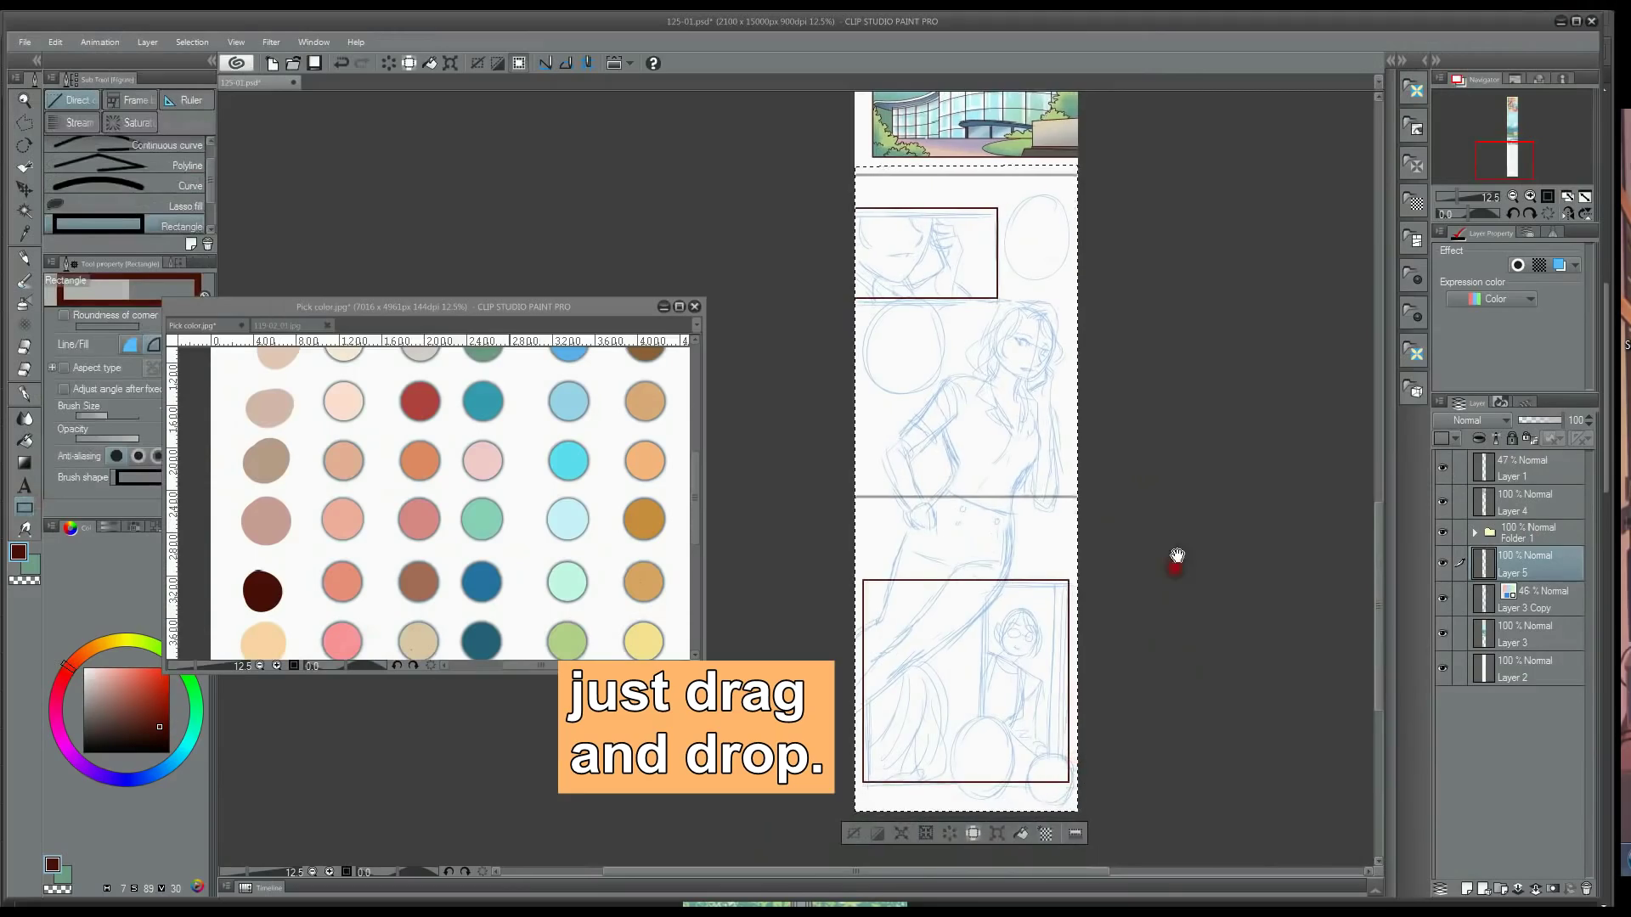
# - Ink the oval speech balloons over the sketch on a new layer with the G-pen
pyautogui.moveTo(1186, 511); pyautogui.dragTo(1158, 696)
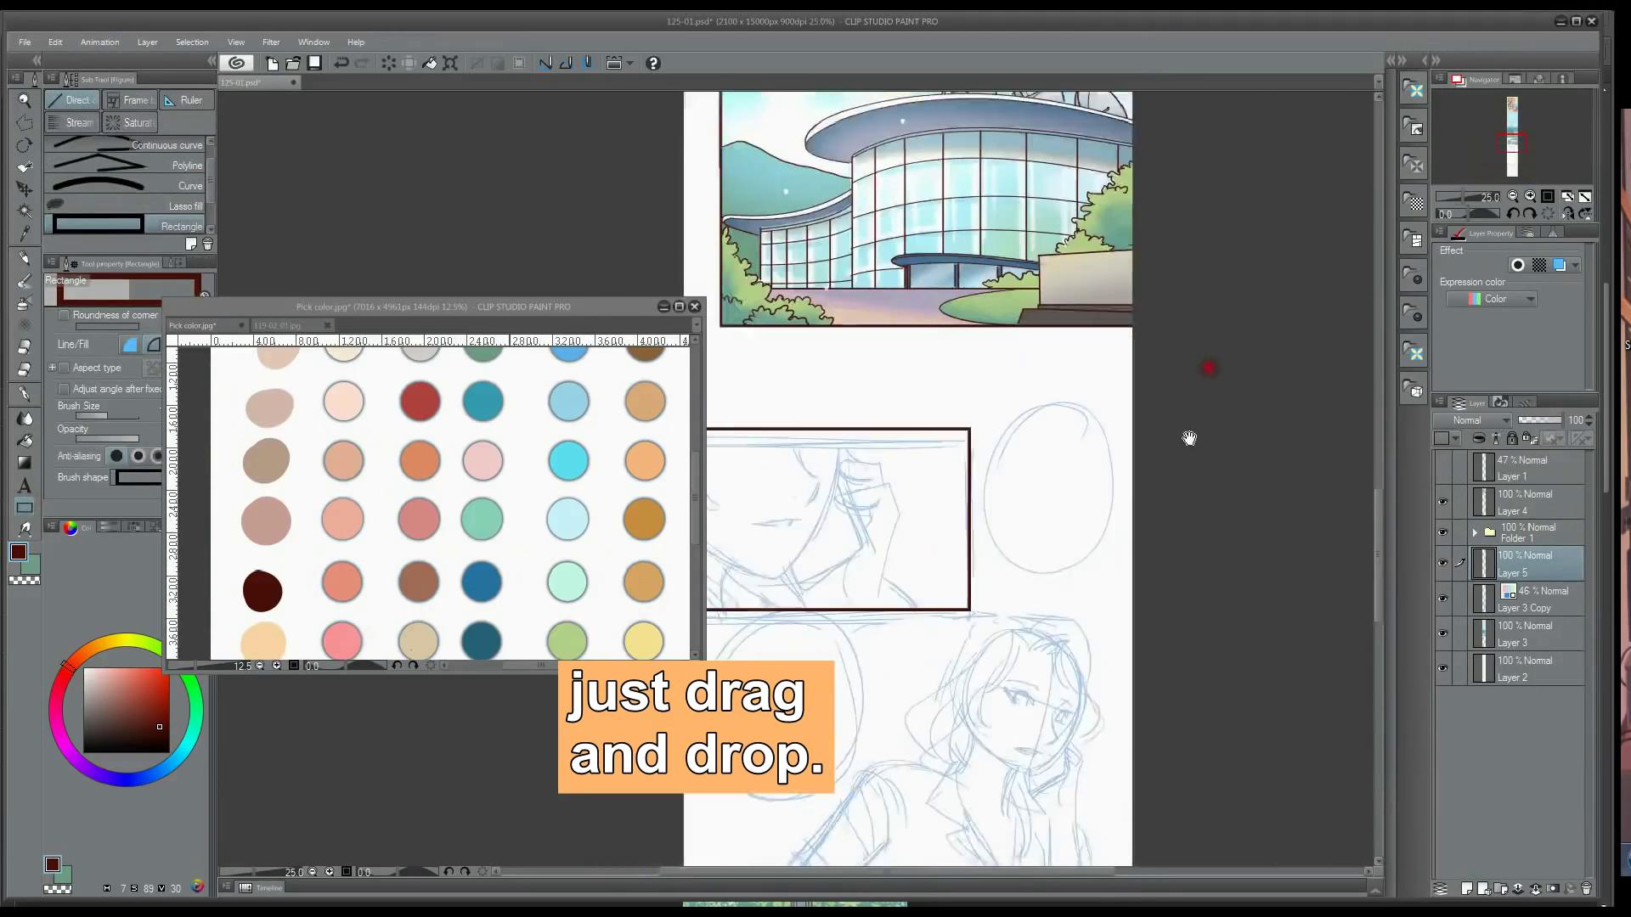
pyautogui.moveTo(1189, 438); pyautogui.dragTo(1223, 378)
pyautogui.hotkey('ctrl', 'shift', 'n')
pyautogui.press('p')
pyautogui.moveTo(1091, 348)
pyautogui.mouseDown()
pyautogui.moveTo(1132, 476)
pyautogui.moveTo(1204, 375)
pyautogui.mouseUp()
pyautogui.moveTo(904, 423)
pyautogui.mouseDown()
pyautogui.moveTo(983, 543)
pyautogui.moveTo(986, 497)
pyautogui.mouseUp()
pyautogui.moveTo(1111, 747); pyautogui.dragTo(1058, 81)
pyautogui.moveTo(1041, 608); pyautogui.dragTo(937, 731)
pyautogui.moveTo(1043, 610); pyautogui.dragTo(1042, 721)
# - Erase the panel border lines on Layer 5 where they cross the balloons and the standing figure
pyautogui.click(1533, 602)
pyautogui.moveTo(1130, 659); pyautogui.dragTo(1165, 707)
pyautogui.press('e')
pyautogui.moveTo(1035, 315); pyautogui.dragTo(1030, 526)
pyautogui.moveTo(934, 204); pyautogui.dragTo(977, 552)
pyautogui.moveTo(1009, 201); pyautogui.dragTo(1030, 550)
# - Ink the face, hair and collar in the close-up panel on a new layer with the G-pen
pyautogui.click(1532, 636)
pyautogui.hotkey('ctrl', 'shift', 'n')
pyautogui.press('p')
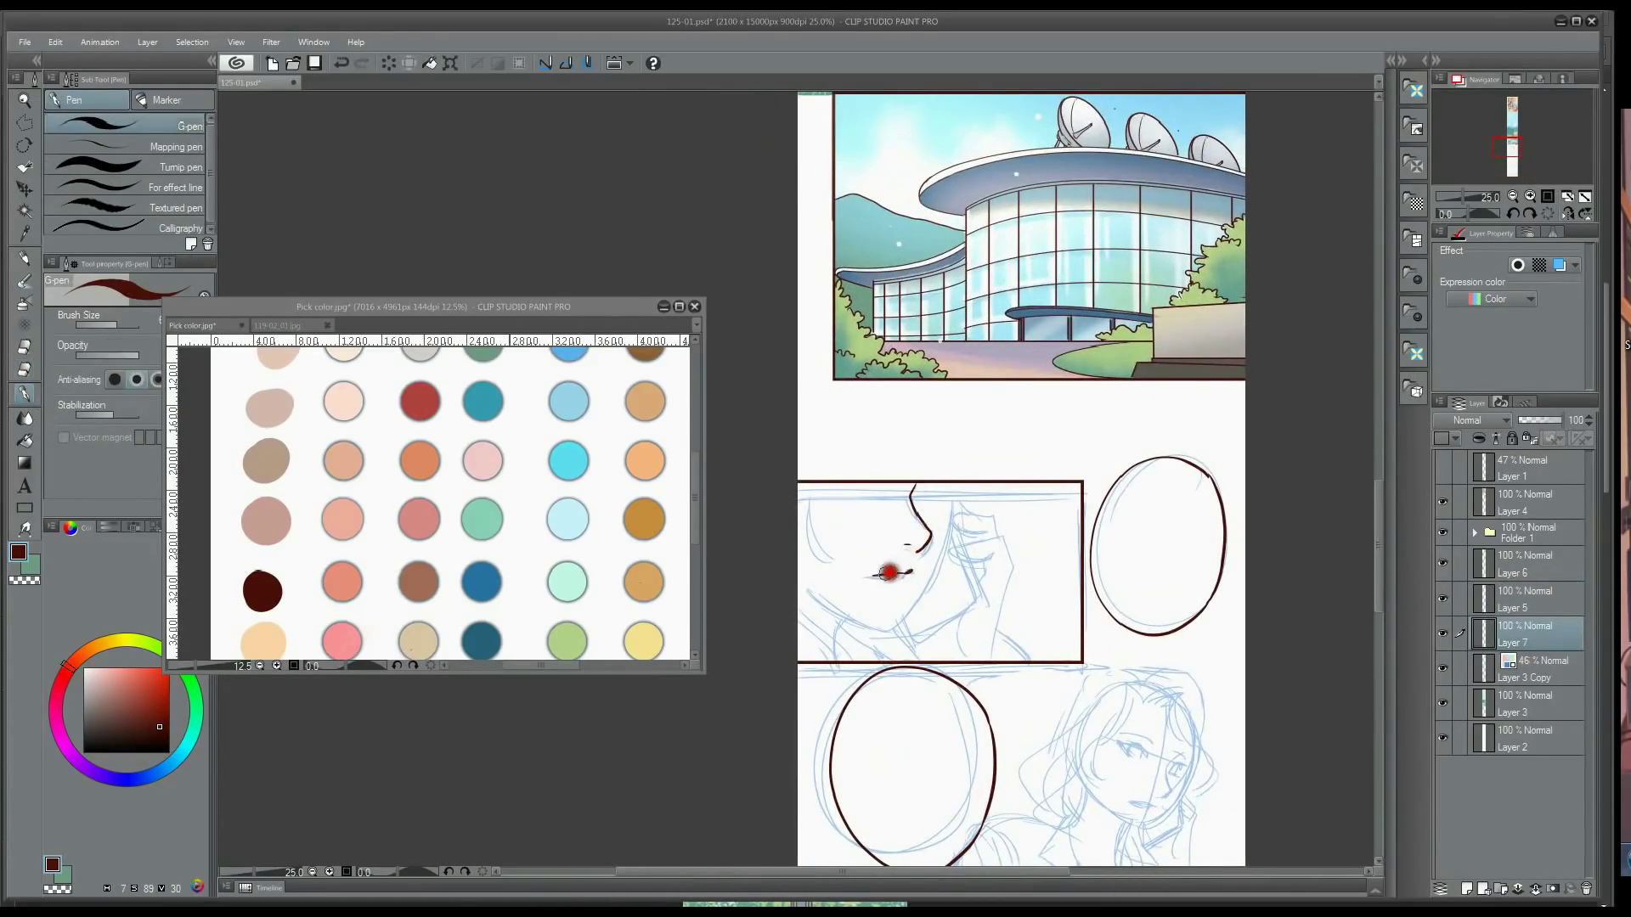
pyautogui.moveTo(951, 501); pyautogui.dragTo(904, 609)
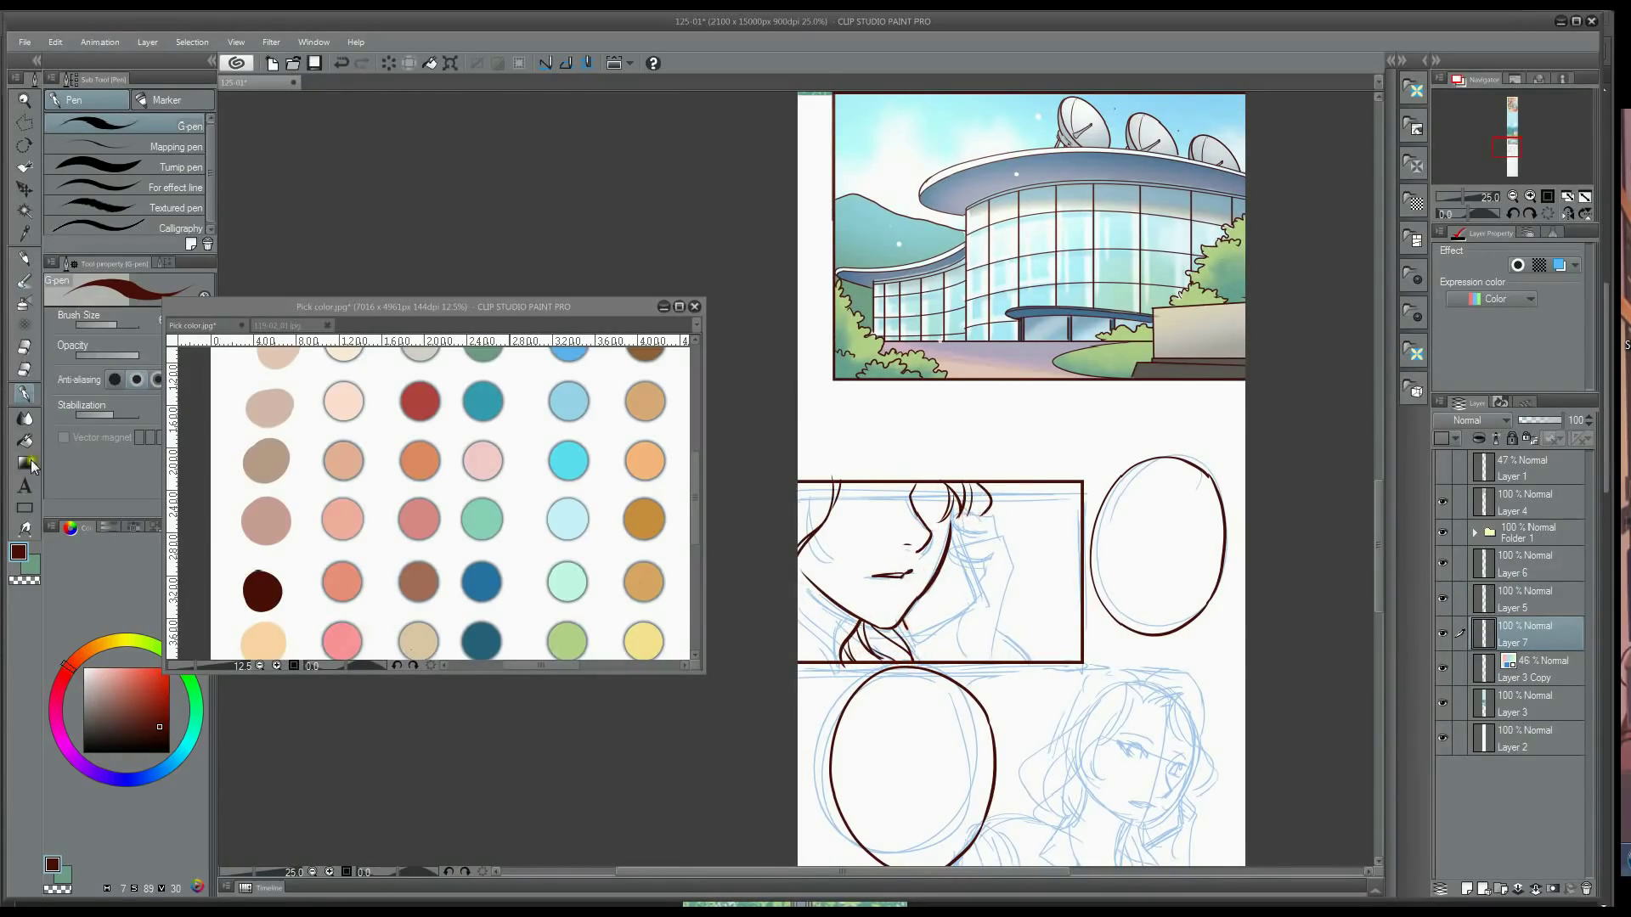
# - Draw the straight edges of the phone in the close-up panel using the Straight line tool with a smaller brush
pyautogui.click(29, 509)
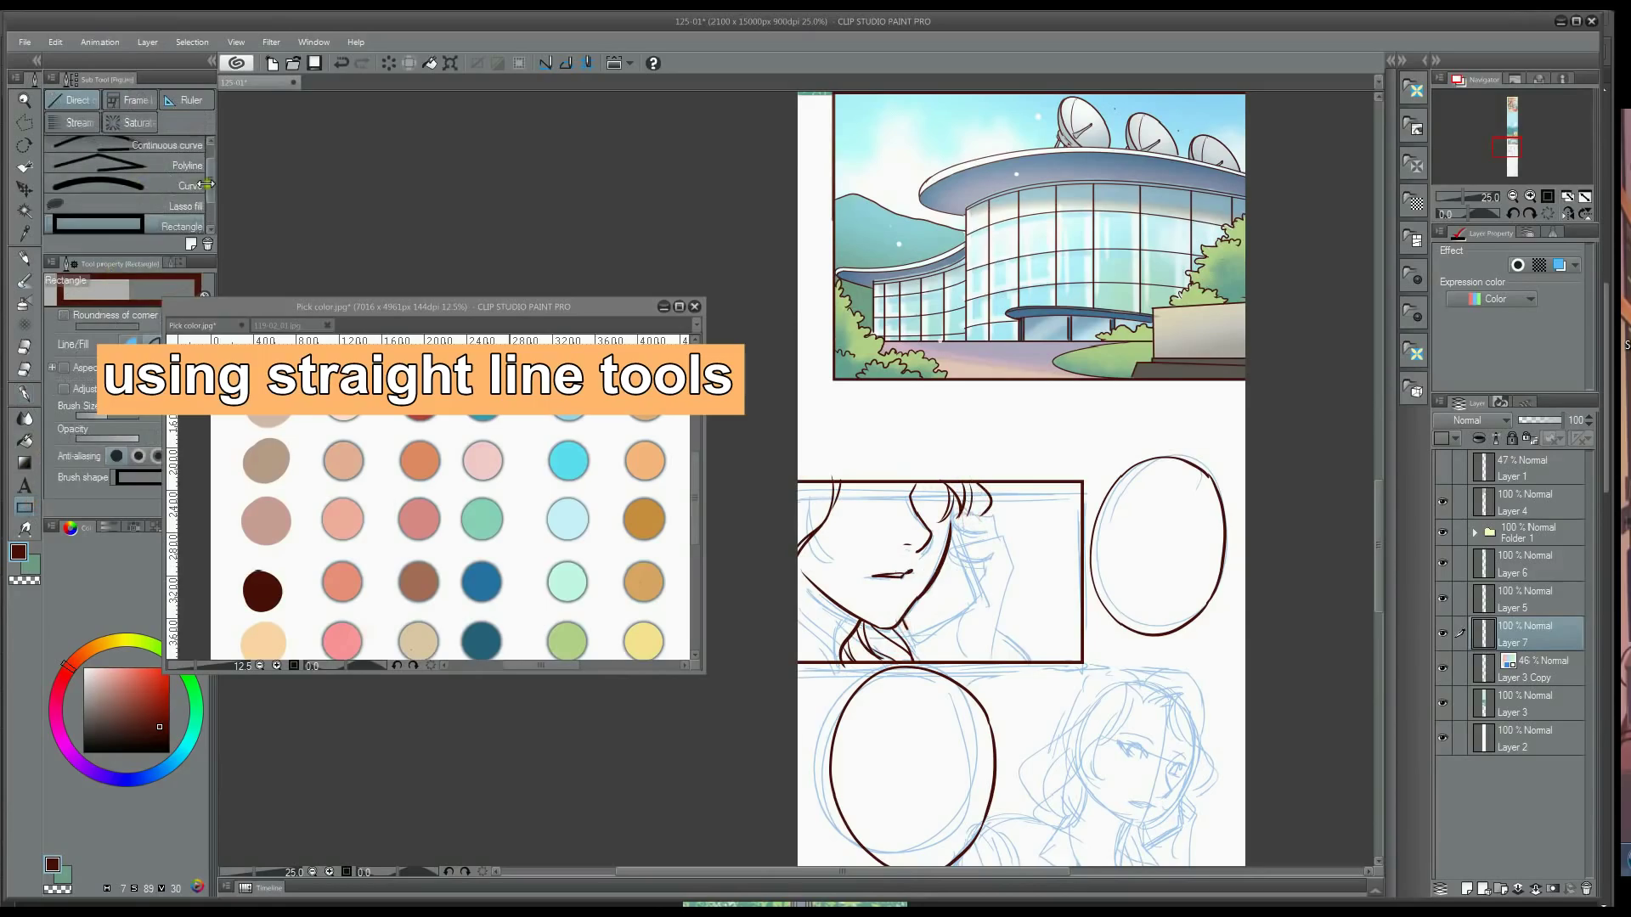
pyautogui.moveTo(212, 180); pyautogui.dragTo(211, 160)
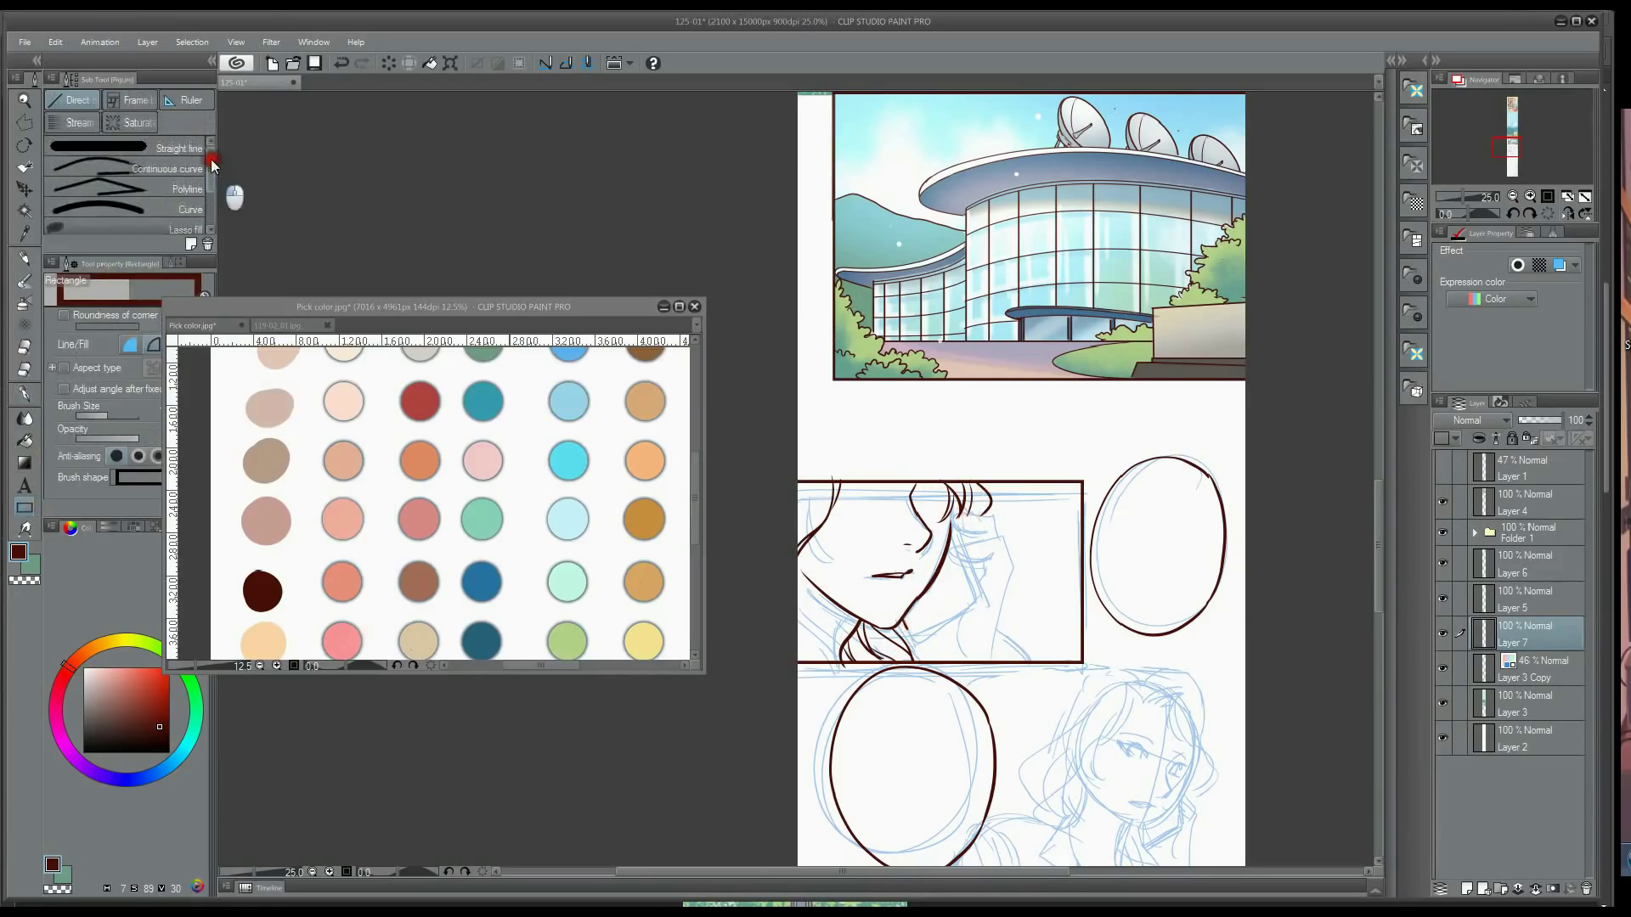
pyautogui.click(157, 141)
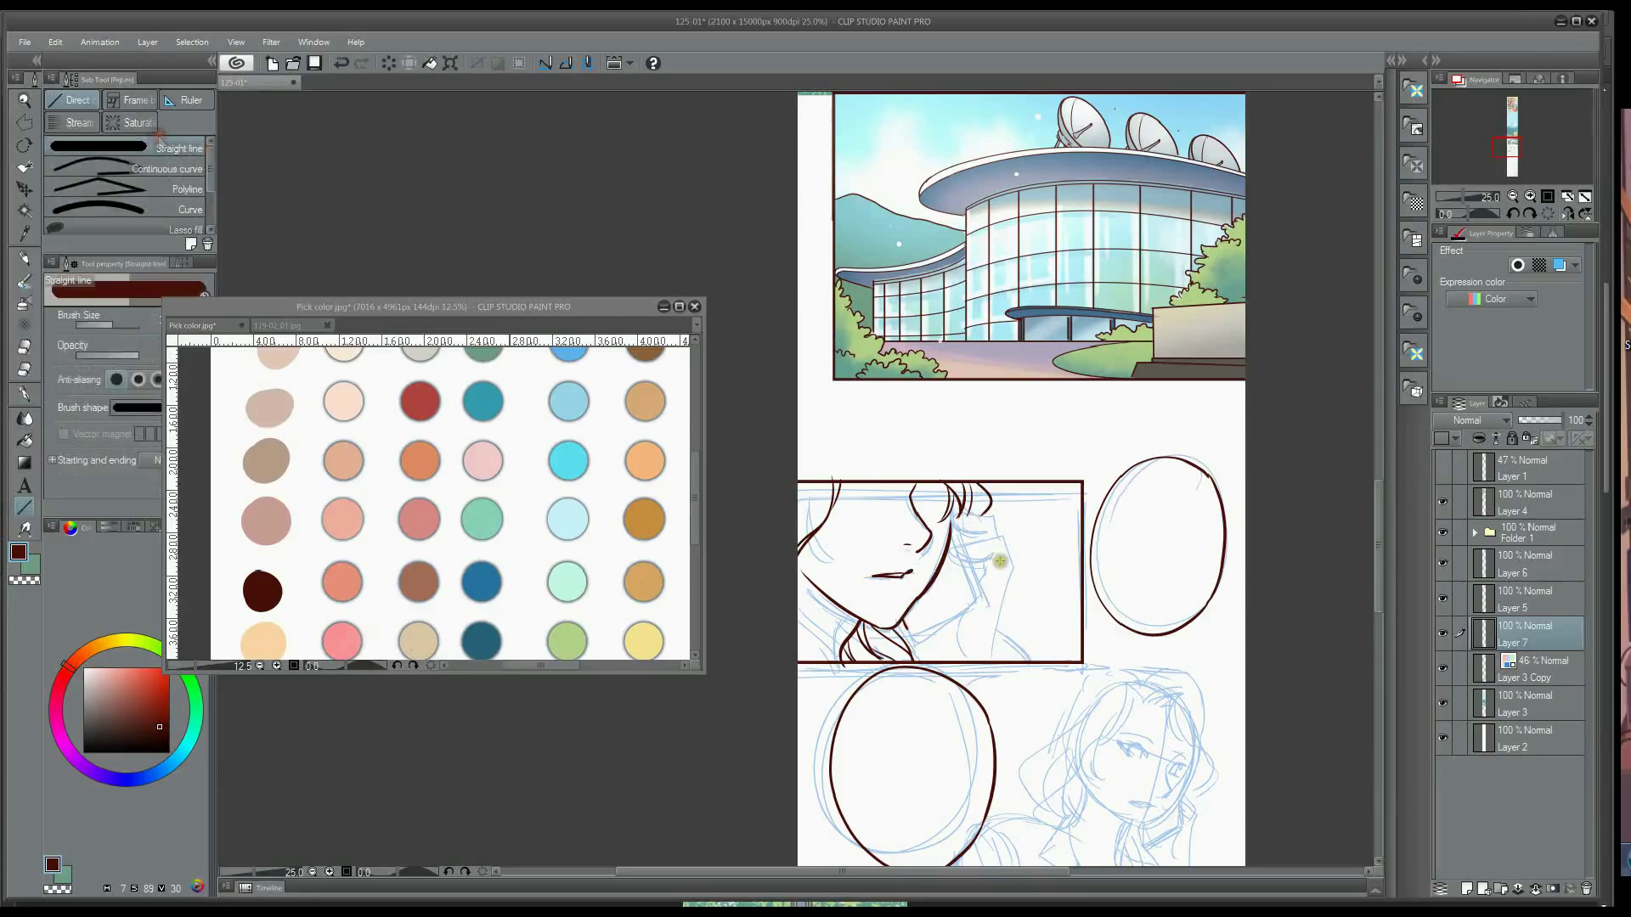
pyautogui.press('[')
pyautogui.press('[')
pyautogui.press('[')
pyautogui.moveTo(917, 633); pyautogui.dragTo(965, 585)
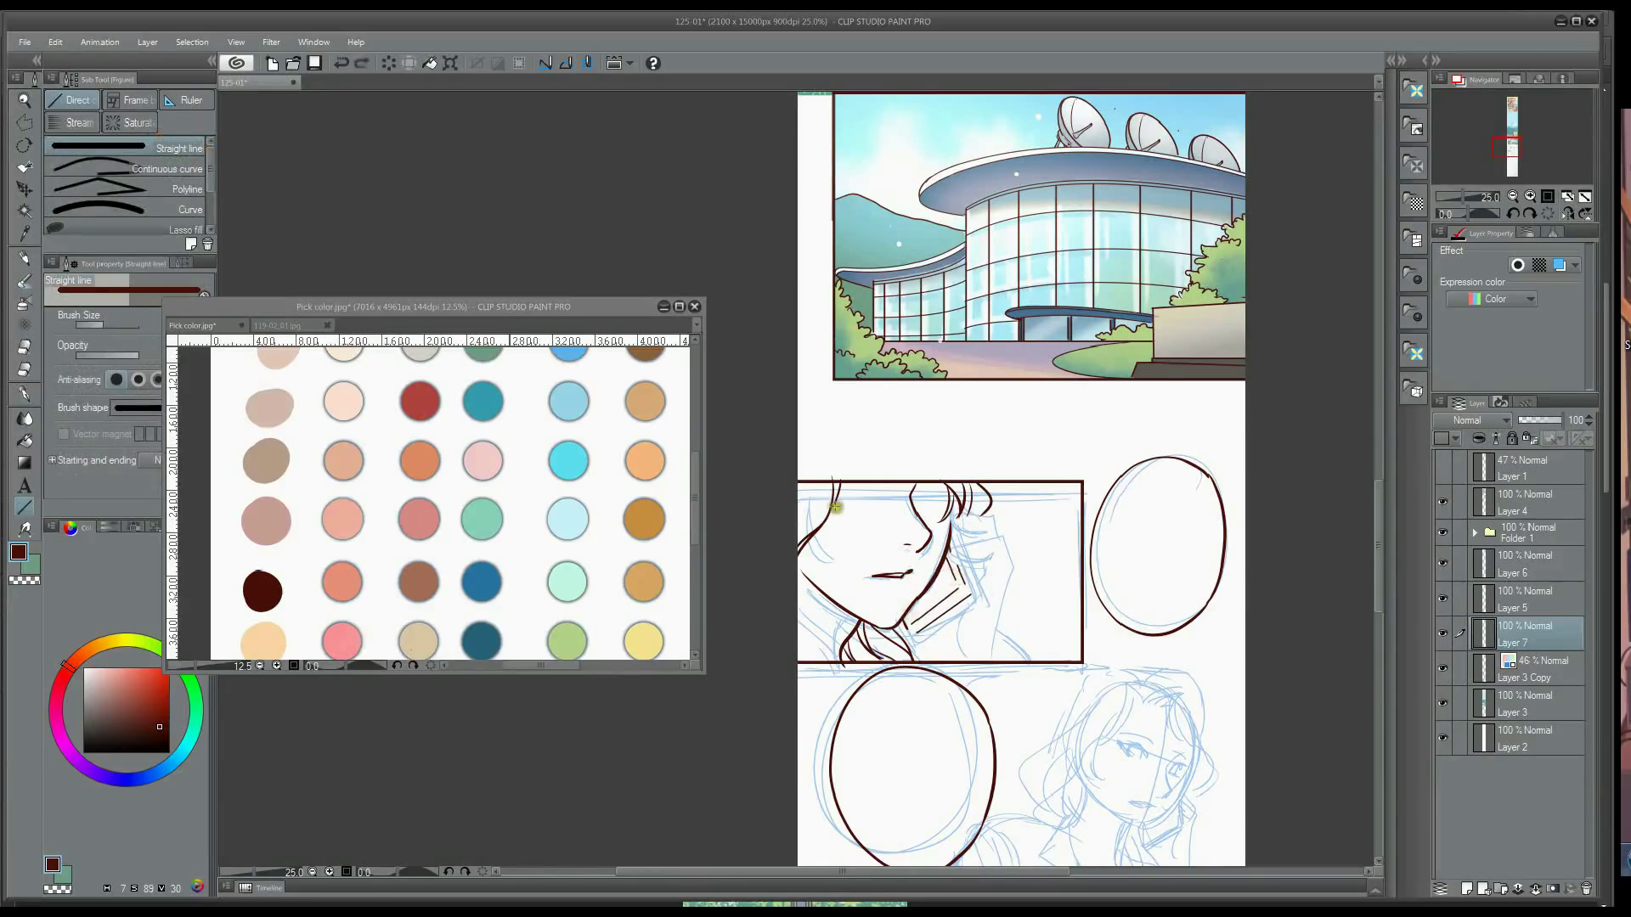
pyautogui.press('p')
pyautogui.press('u')
pyautogui.moveTo(920, 637)
pyautogui.mouseDown()
pyautogui.moveTo(974, 596)
pyautogui.moveTo(974, 556)
pyautogui.mouseUp()
# - Ink the hand holding the phone in the close-up panel with the G-pen
pyautogui.press('p')
pyautogui.moveTo(965, 608); pyautogui.dragTo(963, 573)
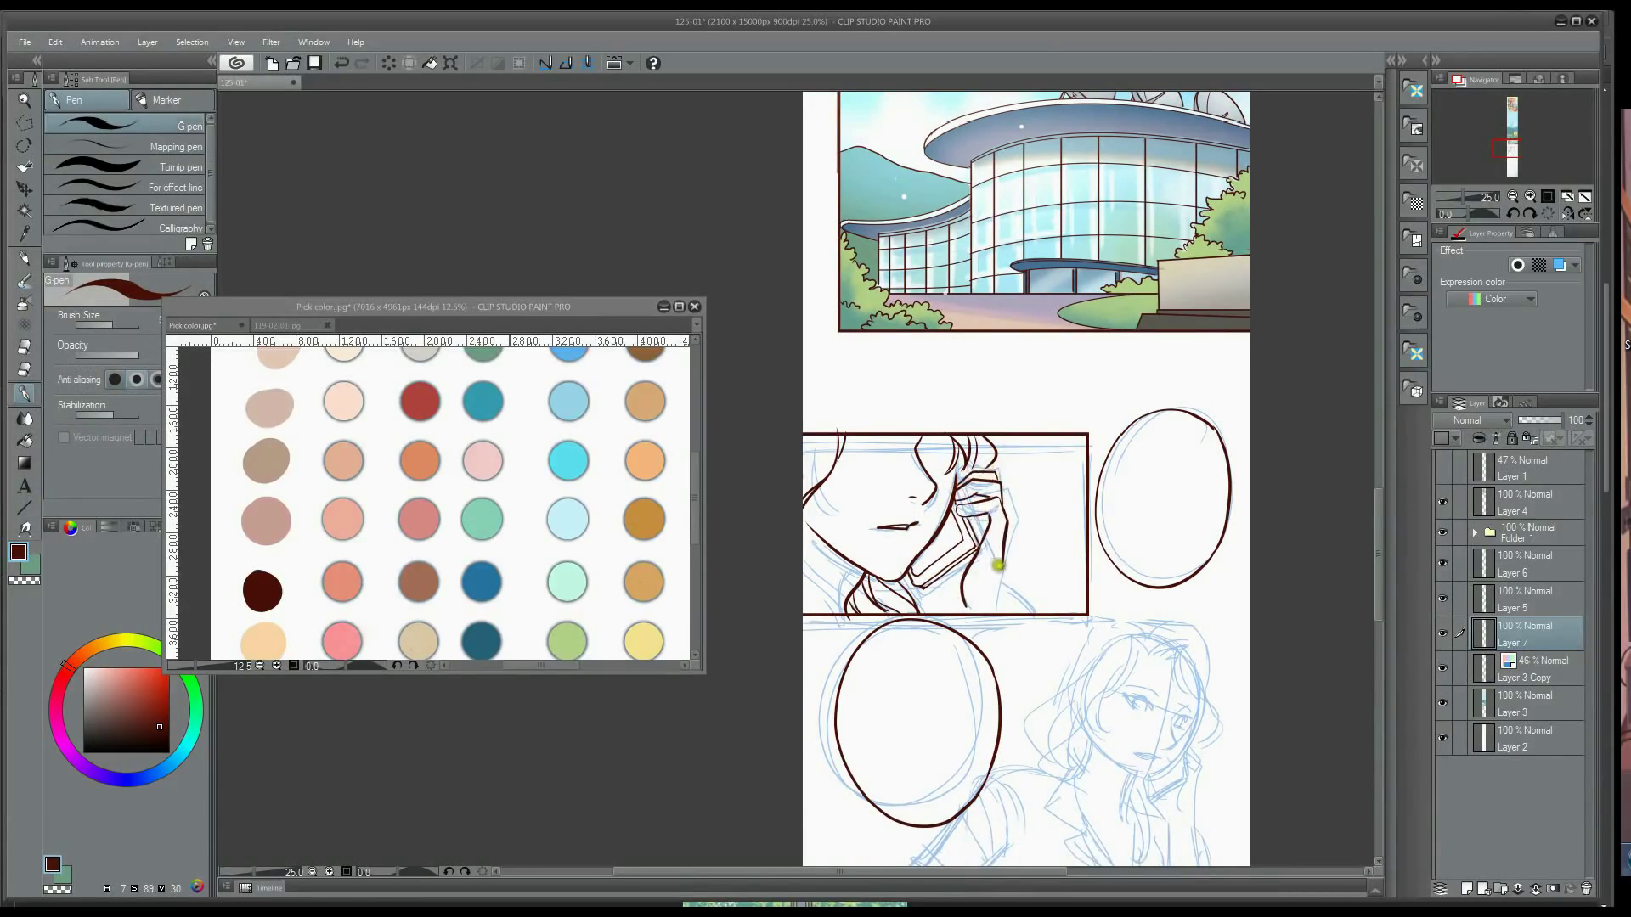
pyautogui.scroll(-1, 970, 429)
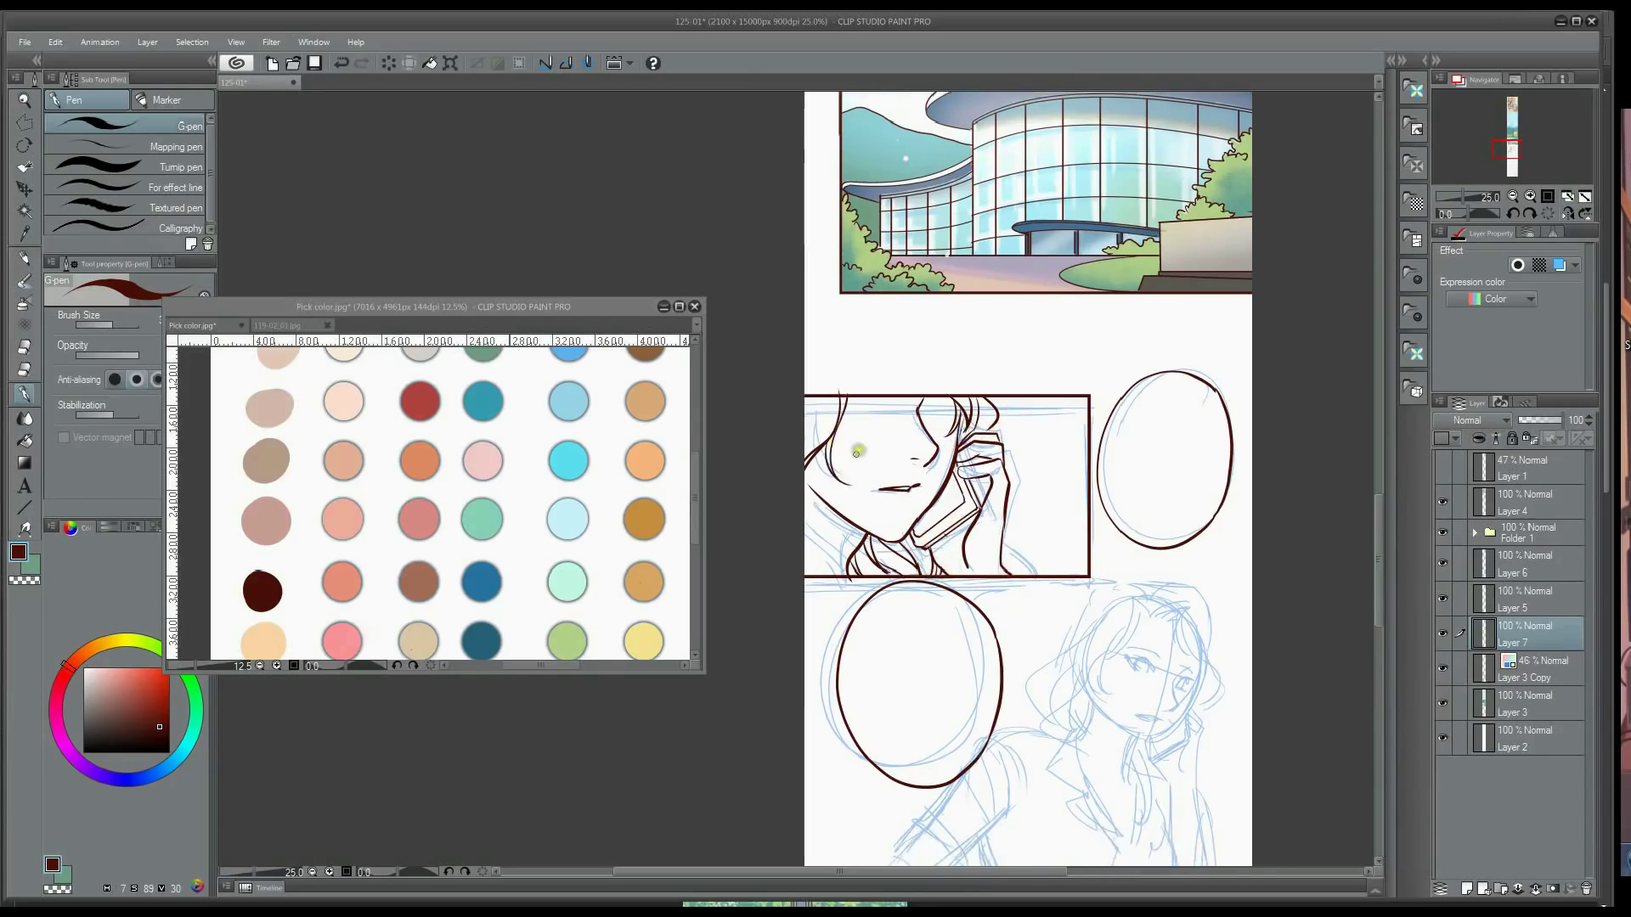
# - Ink the standing woman's eyes, mouth, face outline and hair with the G-pen
pyautogui.moveTo(1062, 595); pyautogui.dragTo(904, 467)
pyautogui.moveTo(1181, 558); pyautogui.dragTo(1184, 391)
pyautogui.scroll(1, 1079, 535)
pyautogui.moveTo(941, 423); pyautogui.dragTo(1009, 428)
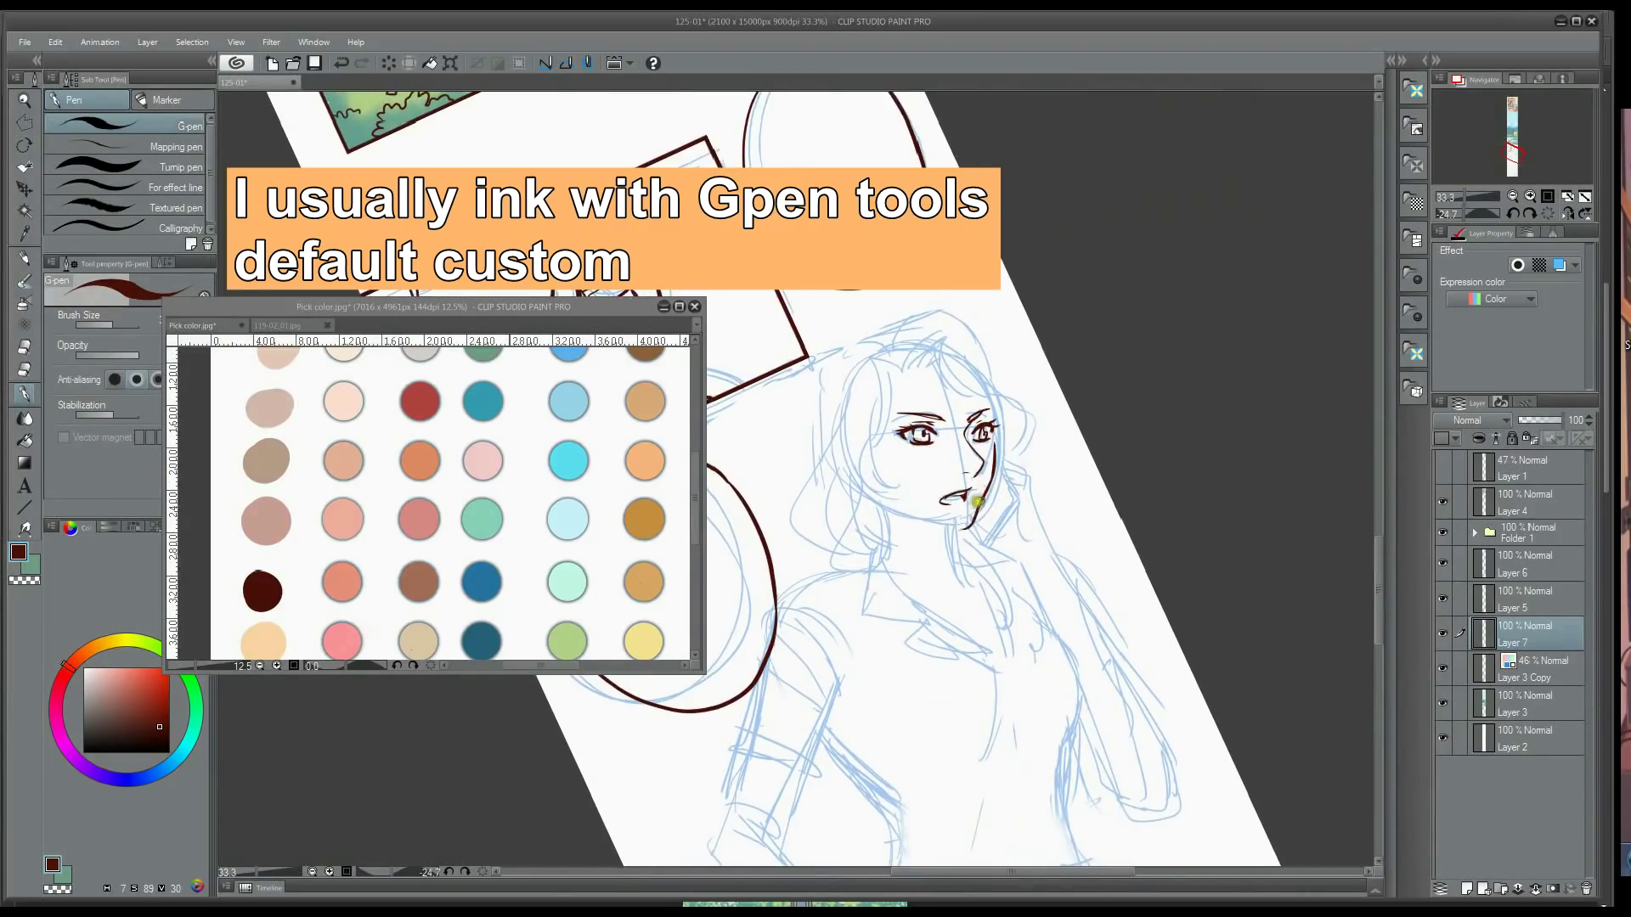
pyautogui.moveTo(977, 459); pyautogui.dragTo(935, 543)
pyautogui.moveTo(884, 492); pyautogui.dragTo(960, 348)
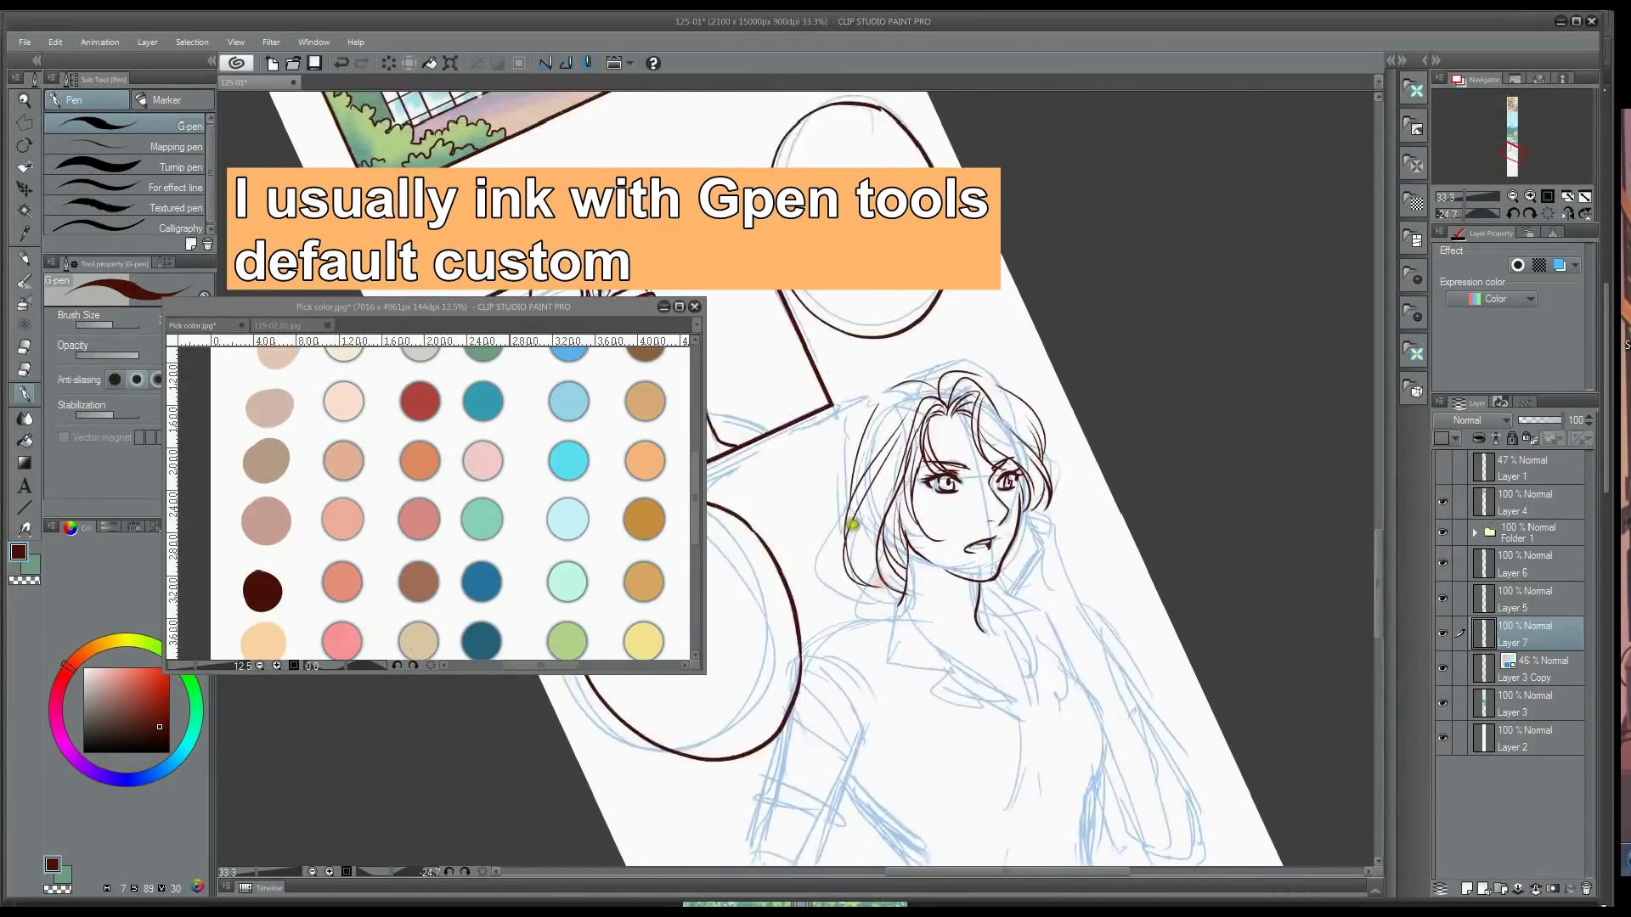
pyautogui.moveTo(1032, 399); pyautogui.dragTo(1056, 467)
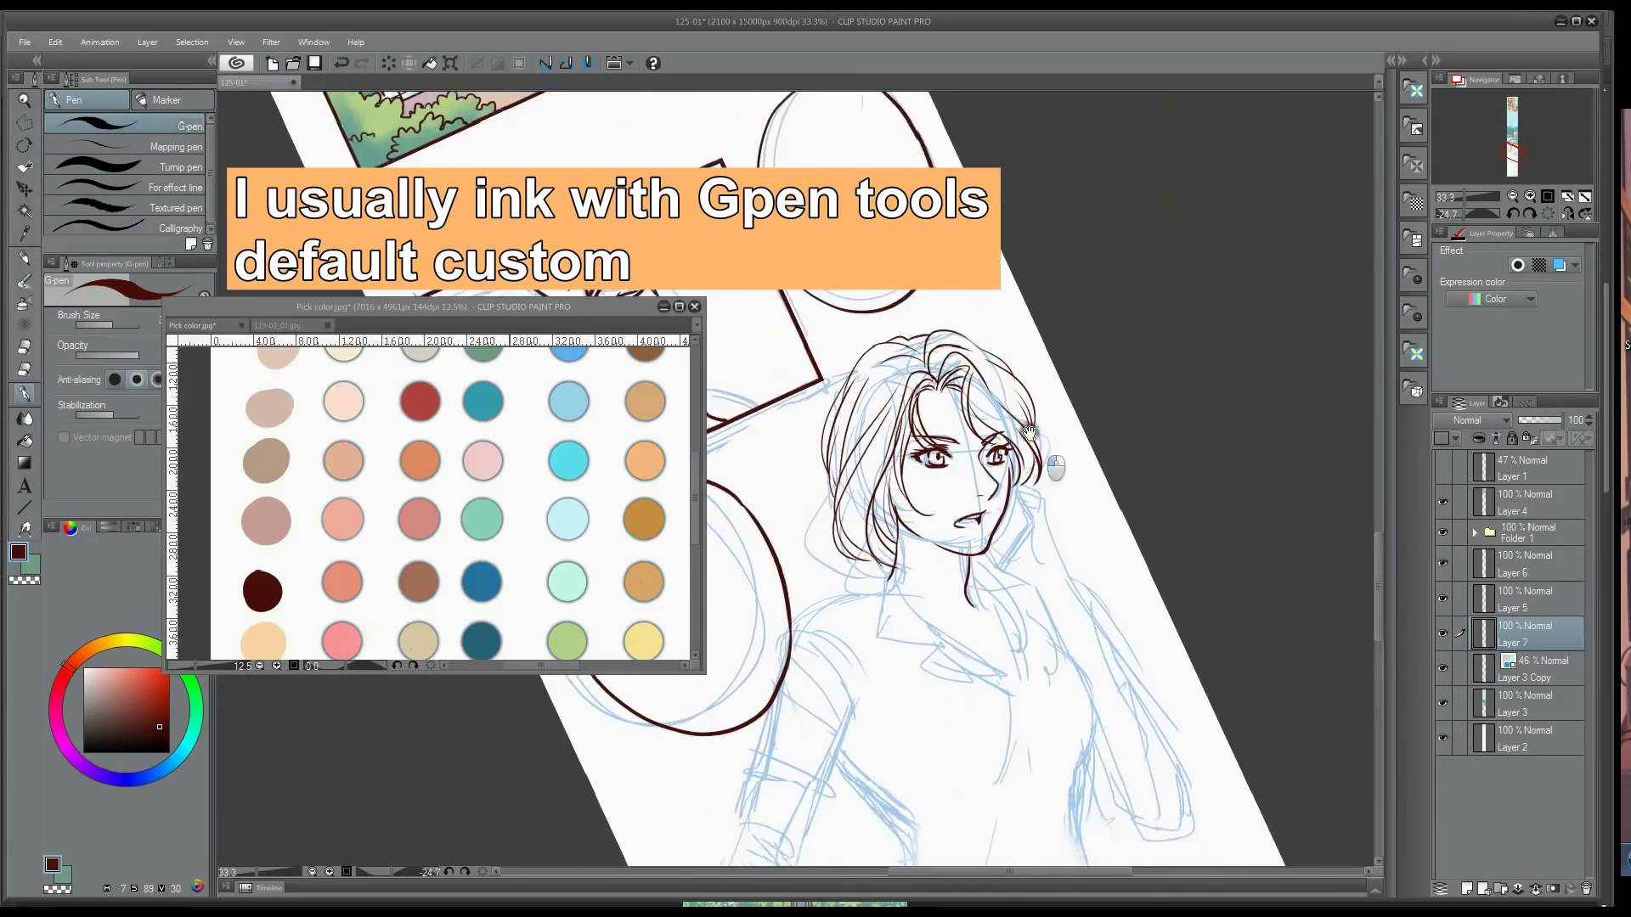
pyautogui.moveTo(939, 425); pyautogui.dragTo(926, 477)
pyautogui.moveTo(849, 425); pyautogui.dragTo(793, 547)
# - Ink the standing woman's blouse, arms, hands and trousers, plus the foreground hair in the bottom panel
pyautogui.click(25, 369)
pyautogui.click(24, 393)
pyautogui.moveTo(935, 595); pyautogui.dragTo(981, 450)
pyautogui.moveTo(888, 383)
pyautogui.mouseDown()
pyautogui.moveTo(910, 467)
pyautogui.moveTo(866, 518)
pyautogui.mouseUp()
pyautogui.moveTo(1062, 595); pyautogui.dragTo(850, 637)
pyautogui.moveTo(1020, 340); pyautogui.dragTo(907, 484)
pyautogui.moveTo(1003, 340); pyautogui.dragTo(986, 360)
pyautogui.moveTo(1015, 415)
pyautogui.mouseDown()
pyautogui.moveTo(977, 416)
pyautogui.moveTo(1057, 614)
pyautogui.mouseUp()
pyautogui.moveTo(979, 420)
pyautogui.mouseDown()
pyautogui.moveTo(1010, 630)
pyautogui.moveTo(986, 543)
pyautogui.mouseUp()
pyautogui.moveTo(891, 553); pyautogui.dragTo(986, 543)
pyautogui.moveTo(968, 272); pyautogui.dragTo(899, 728)
pyautogui.moveTo(1019, 344); pyautogui.dragTo(913, 401)
pyautogui.moveTo(913, 401); pyautogui.dragTo(820, 807)
pyautogui.moveTo(761, 344); pyautogui.dragTo(791, 594)
pyautogui.scroll(-1, 863, 458)
pyautogui.moveTo(858, 450)
pyautogui.mouseDown()
pyautogui.moveTo(943, 629)
pyautogui.moveTo(959, 463)
pyautogui.mouseUp()
# - Draw the vertical background lines in the bottom panel with the Straight line tool
pyautogui.click(25, 369)
pyautogui.click(25, 393)
pyautogui.click(25, 507)
pyautogui.moveTo(940, 662); pyautogui.dragTo(941, 480)
pyautogui.moveTo(1105, 414); pyautogui.dragTo(1105, 741)
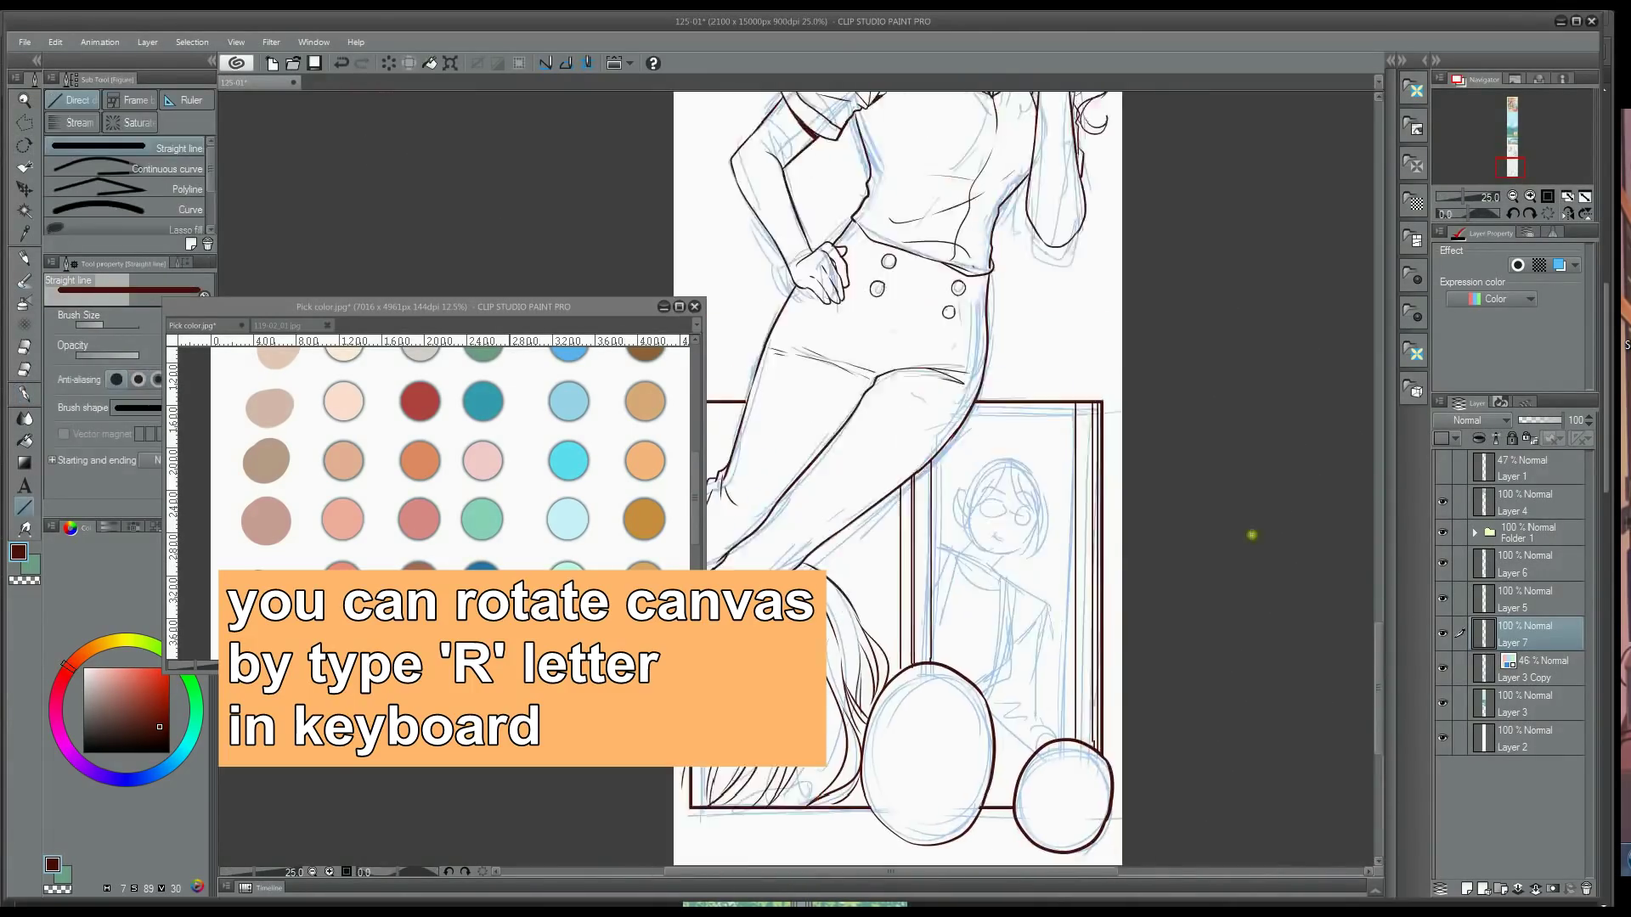
pyautogui.scroll(2, 1028, 509)
# - Ink the woman with glasses in the bottom panel, including her face, hair and jacket, with the G-pen
pyautogui.click(25, 393)
pyautogui.moveTo(965, 426); pyautogui.dragTo(1007, 423)
pyautogui.moveTo(999, 520); pyautogui.dragTo(1023, 518)
pyautogui.moveTo(1001, 552); pyautogui.dragTo(977, 596)
pyautogui.moveTo(1035, 391); pyautogui.dragTo(1066, 544)
pyautogui.moveTo(953, 388); pyautogui.dragTo(915, 449)
pyautogui.moveTo(931, 344); pyautogui.dragTo(1121, 374)
pyautogui.moveTo(919, 348)
pyautogui.mouseDown()
pyautogui.moveTo(942, 431)
pyautogui.moveTo(1009, 544)
pyautogui.mouseUp()
pyautogui.moveTo(998, 544); pyautogui.dragTo(976, 638)
pyautogui.moveTo(928, 425)
pyautogui.mouseDown()
pyautogui.moveTo(906, 444)
pyautogui.moveTo(1007, 586)
pyautogui.mouseUp()
pyautogui.moveTo(933, 693); pyautogui.dragTo(1011, 845)
pyautogui.press('r')
pyautogui.press('p')
pyautogui.scroll(-2, 1147, 531)
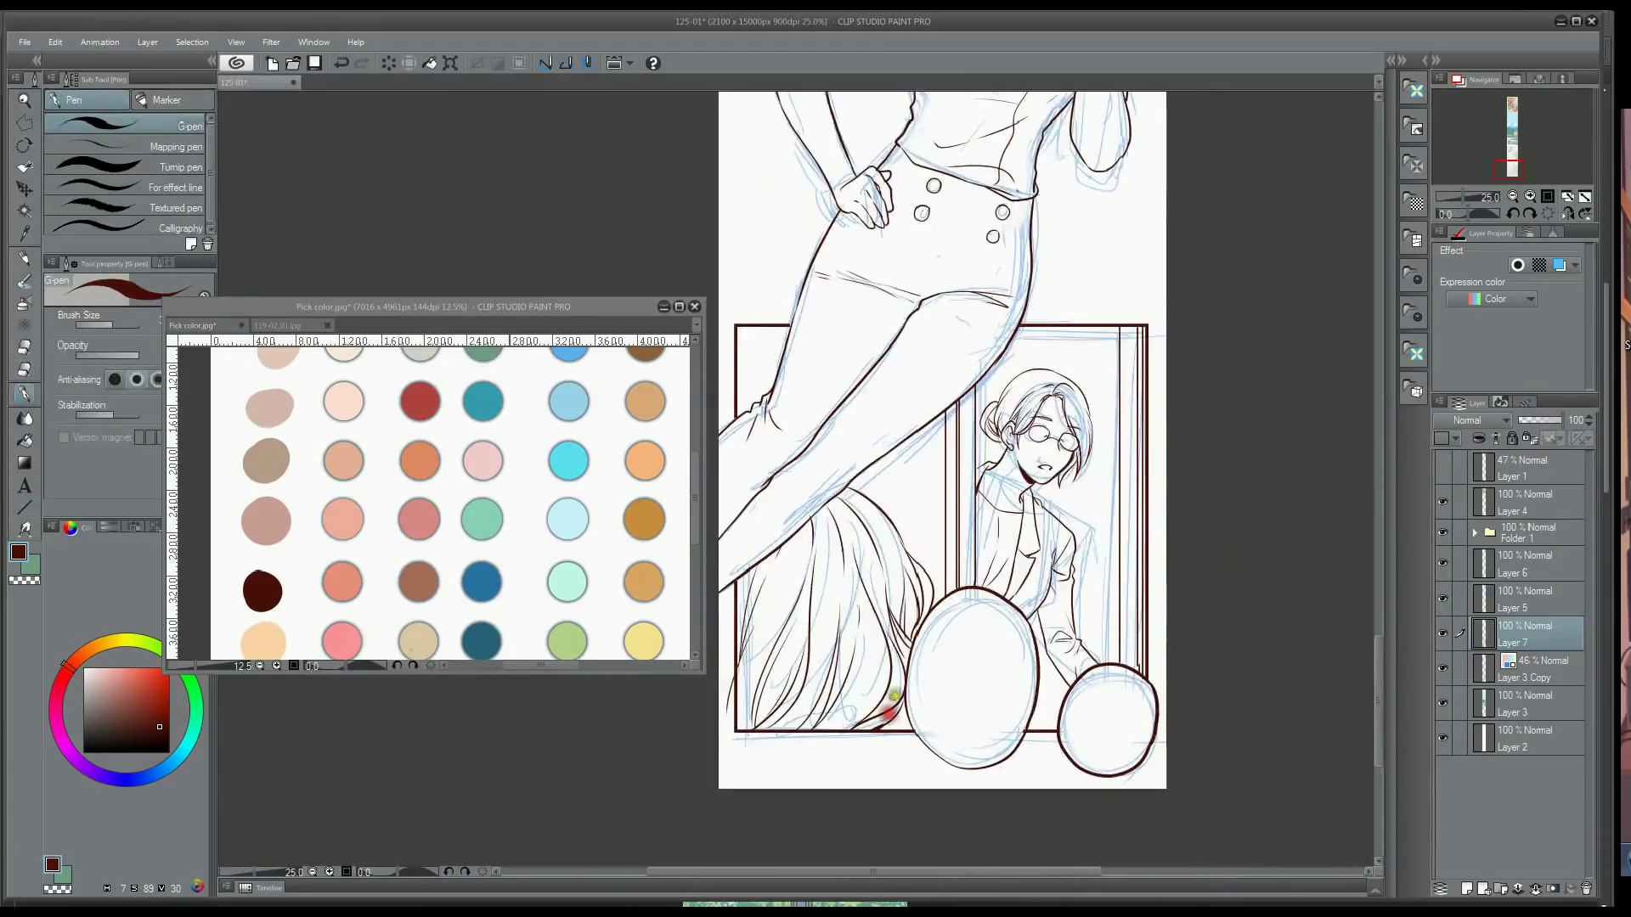
# - Fill the selected background of the close-up panel with a pale yellow picked from the color palette image
pyautogui.moveTo(943, 212); pyautogui.dragTo(943, 790)
pyautogui.scroll(1, 935, 476)
pyautogui.moveTo(628, 577); pyautogui.dragTo(469, 482)
pyautogui.click(488, 599)
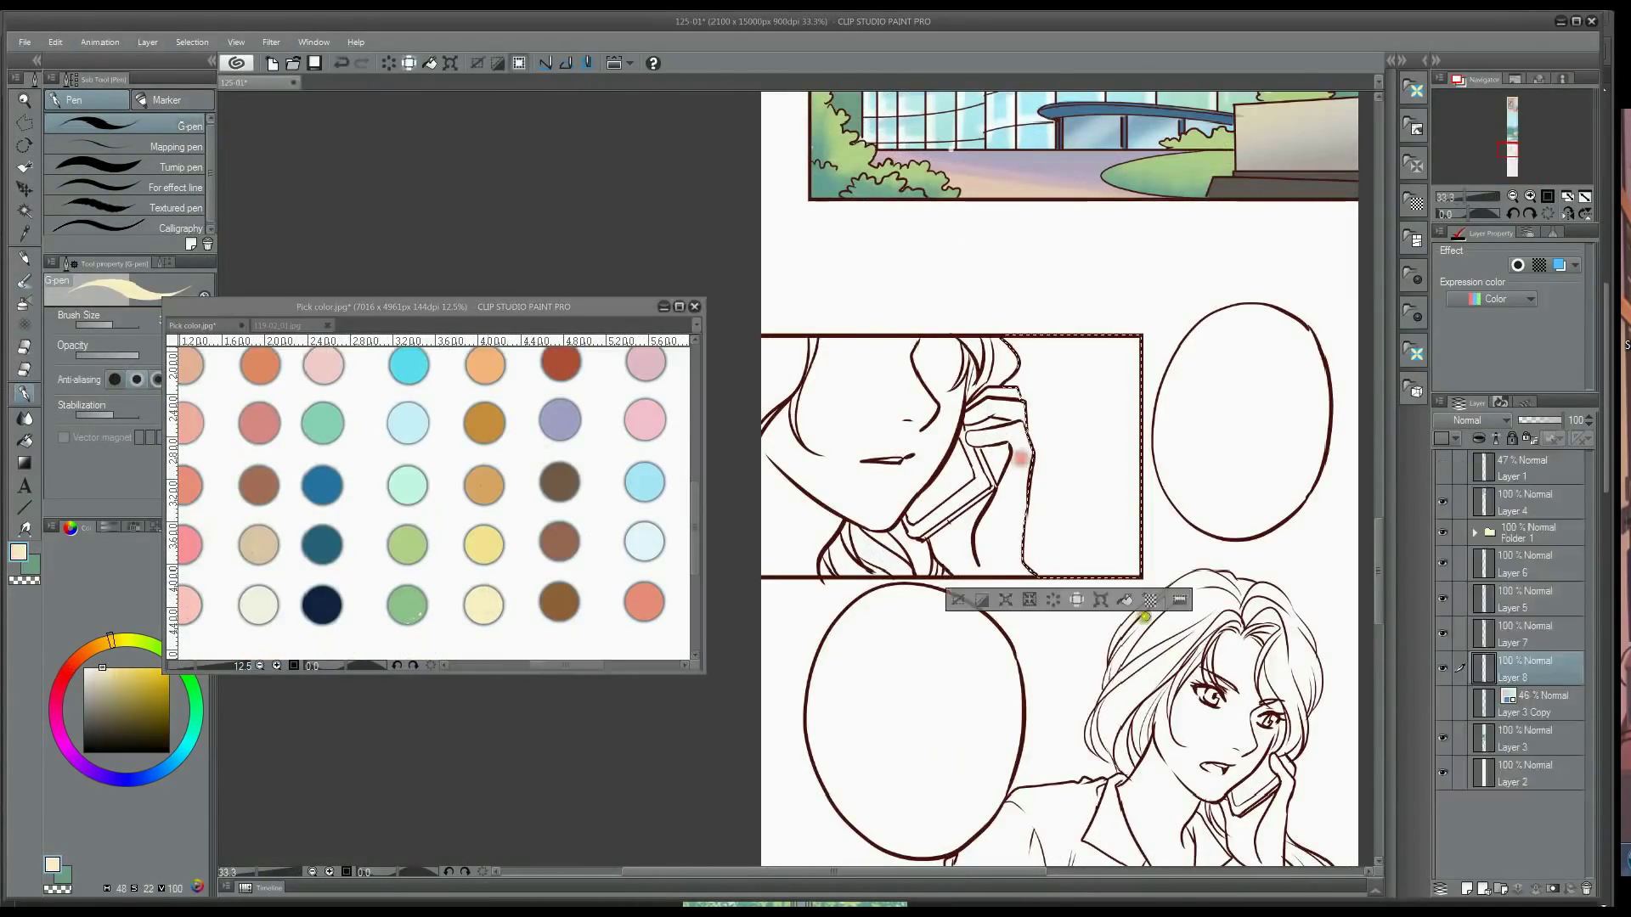
pyautogui.click(1125, 601)
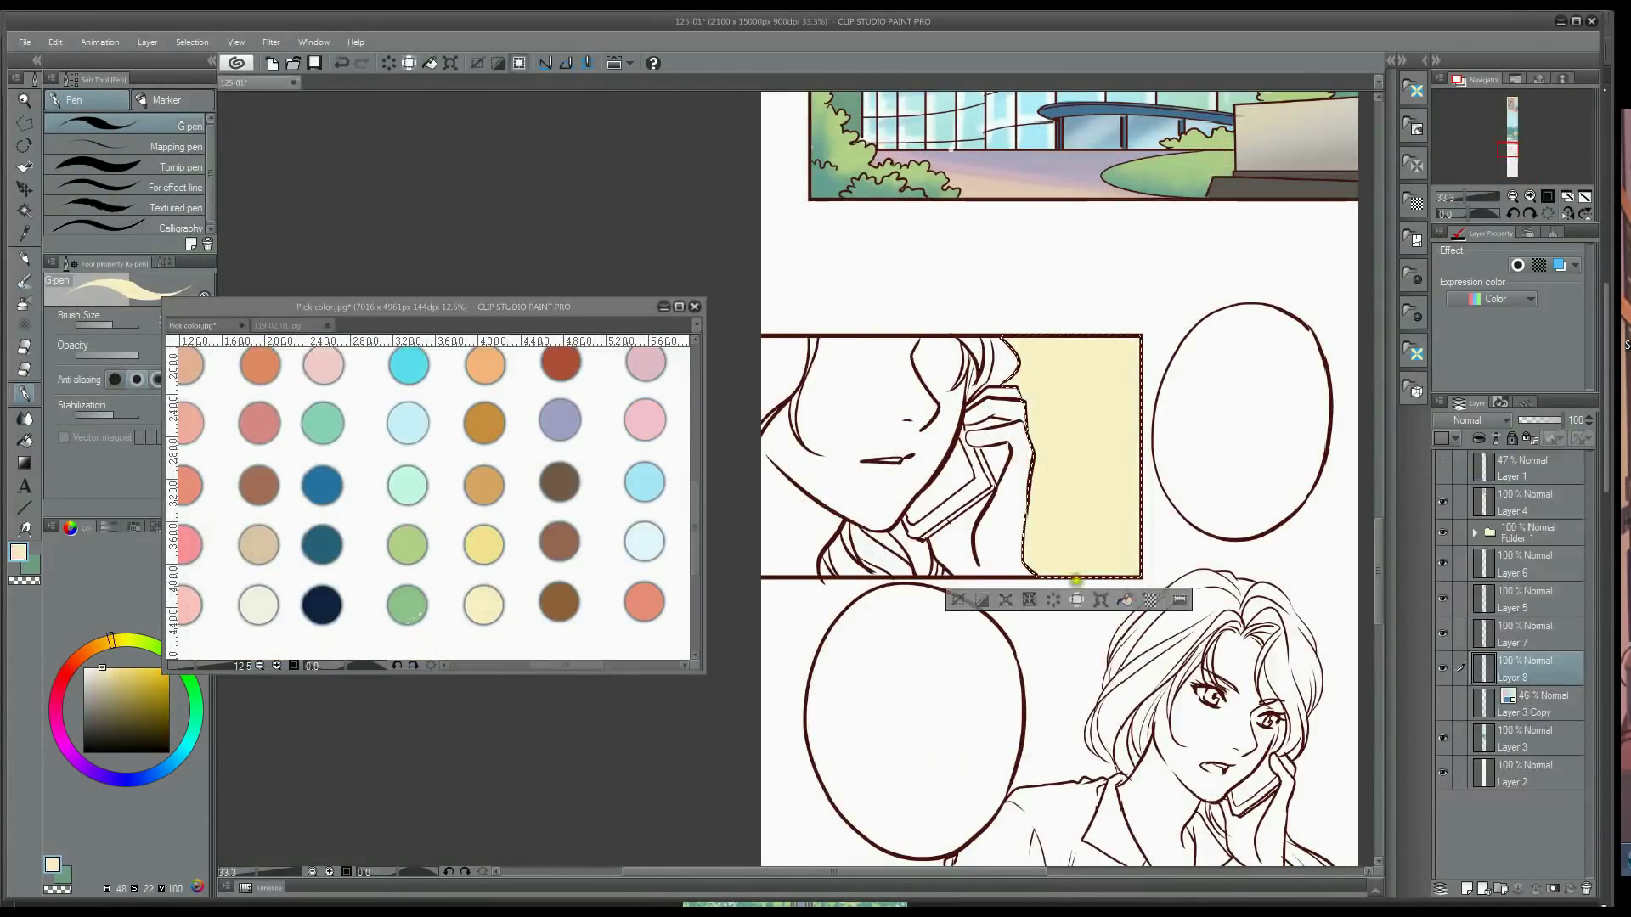
# - Blend soft white and light blue into the close-up panel's yellow background with the Soft airbrush
pyautogui.click(25, 304)
pyautogui.keyDown('alt'); pyautogui.click(1153, 280); pyautogui.keyUp('alt')
pyautogui.moveTo(1039, 582); pyautogui.dragTo(1025, 550)
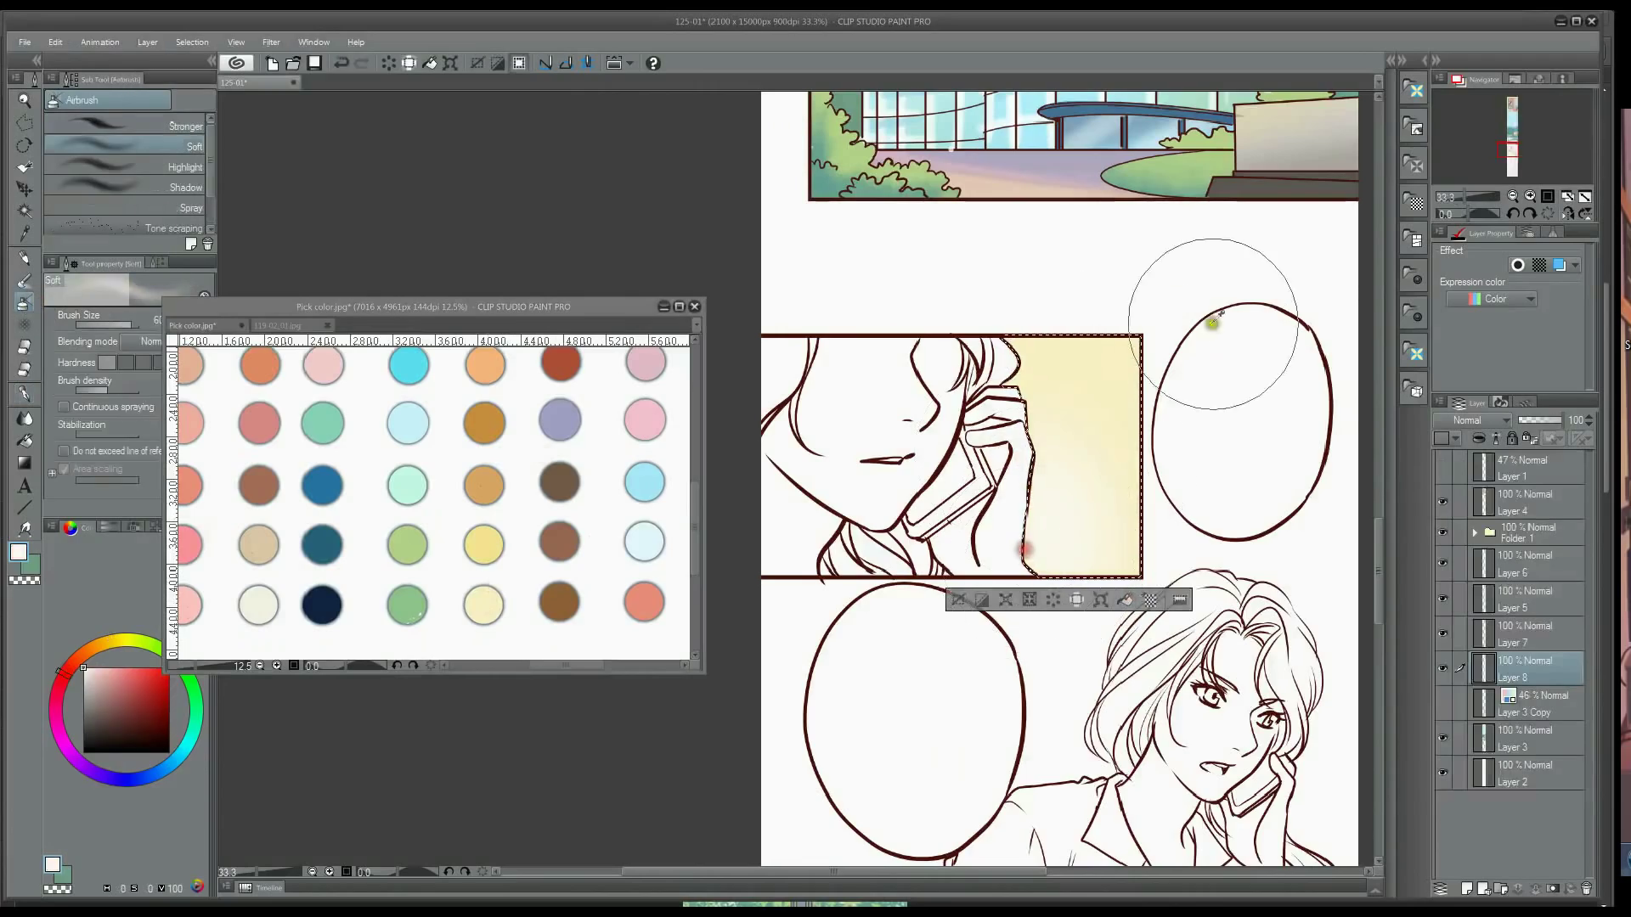
pyautogui.keyDown('alt'); pyautogui.click(1036, 110); pyautogui.keyUp('alt')
pyautogui.keyDown('alt'); pyautogui.click(1212, 379); pyautogui.keyUp('alt')
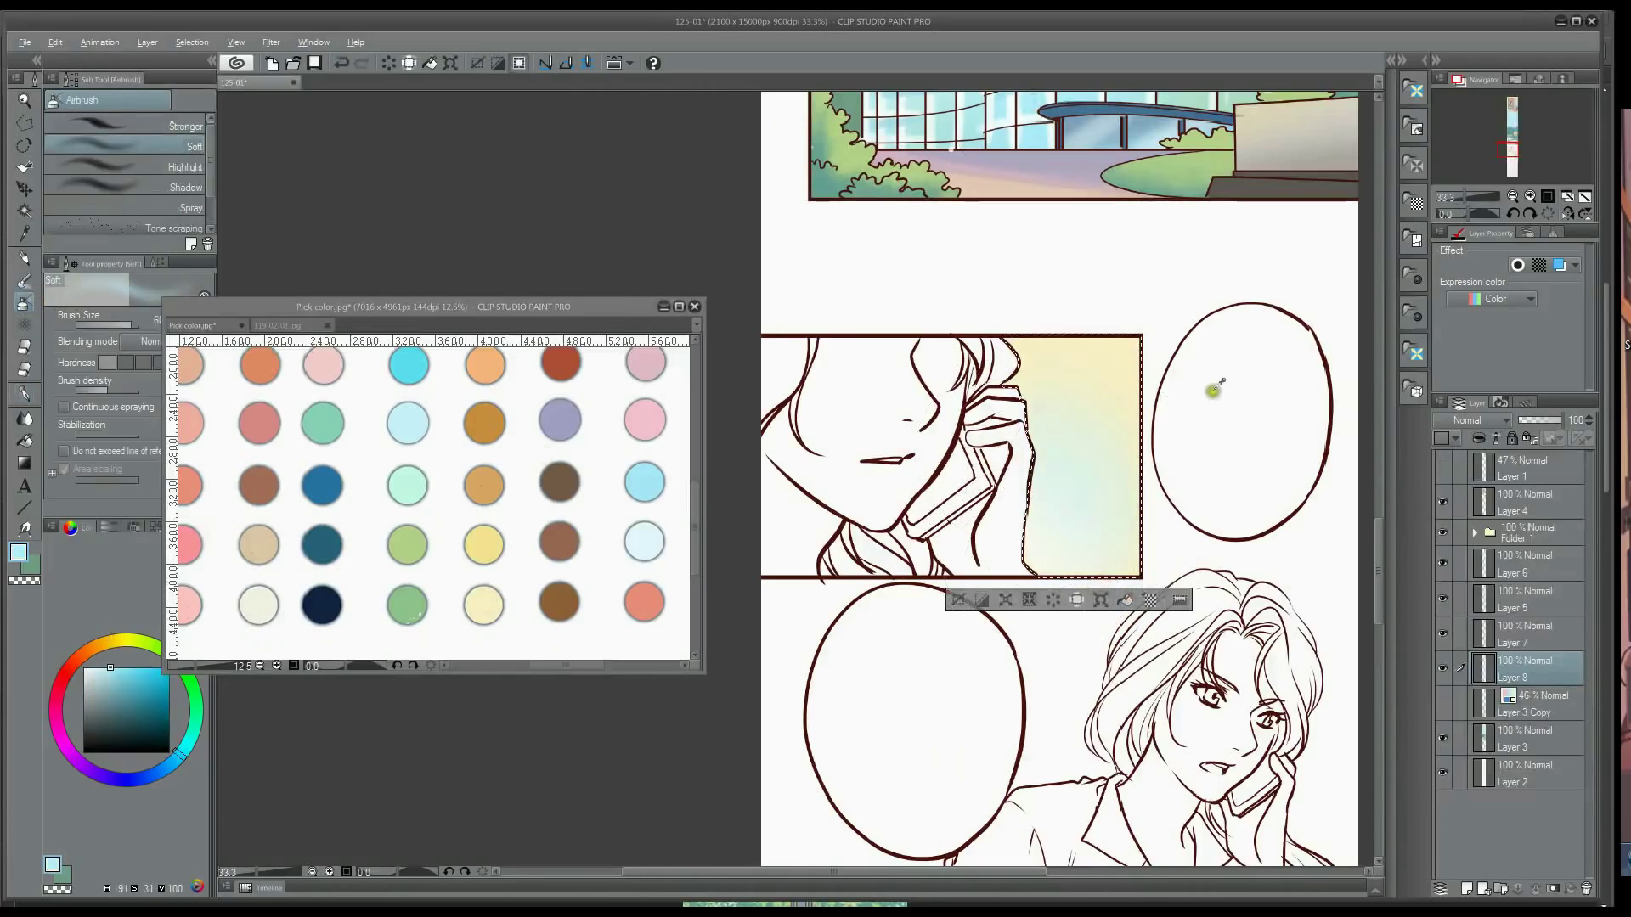
# - Select the face, neck and hand in the close-up panel and fill them with a pale peach skin tone from the palette
pyautogui.moveTo(1095, 353); pyautogui.dragTo(1153, 384)
pyautogui.press('w')
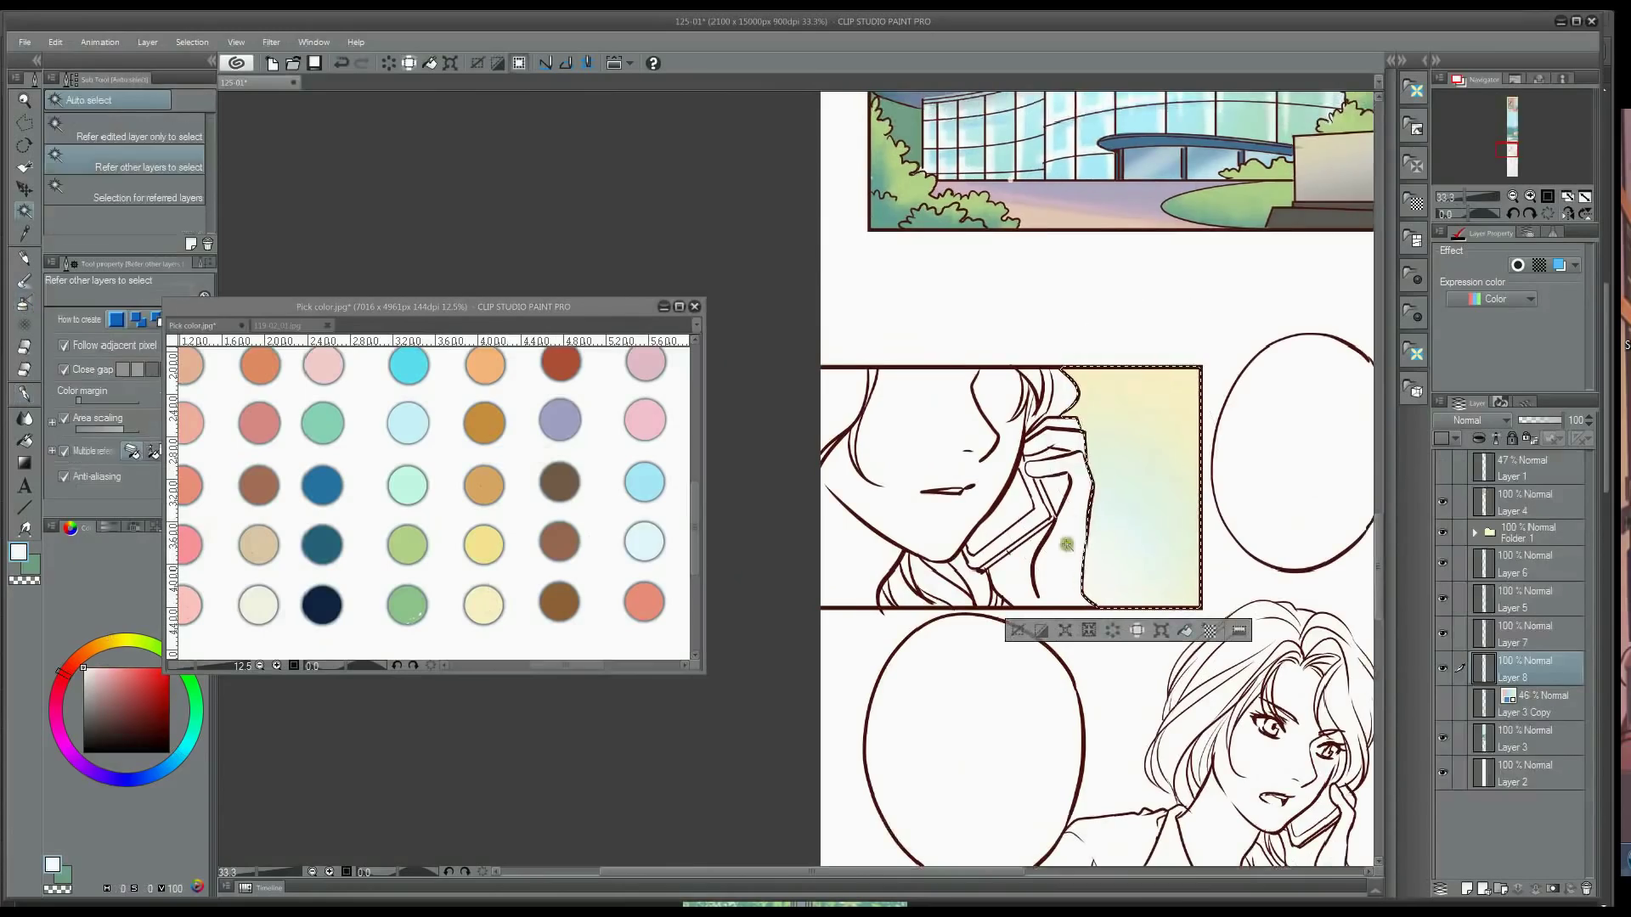
pyautogui.click(1063, 576)
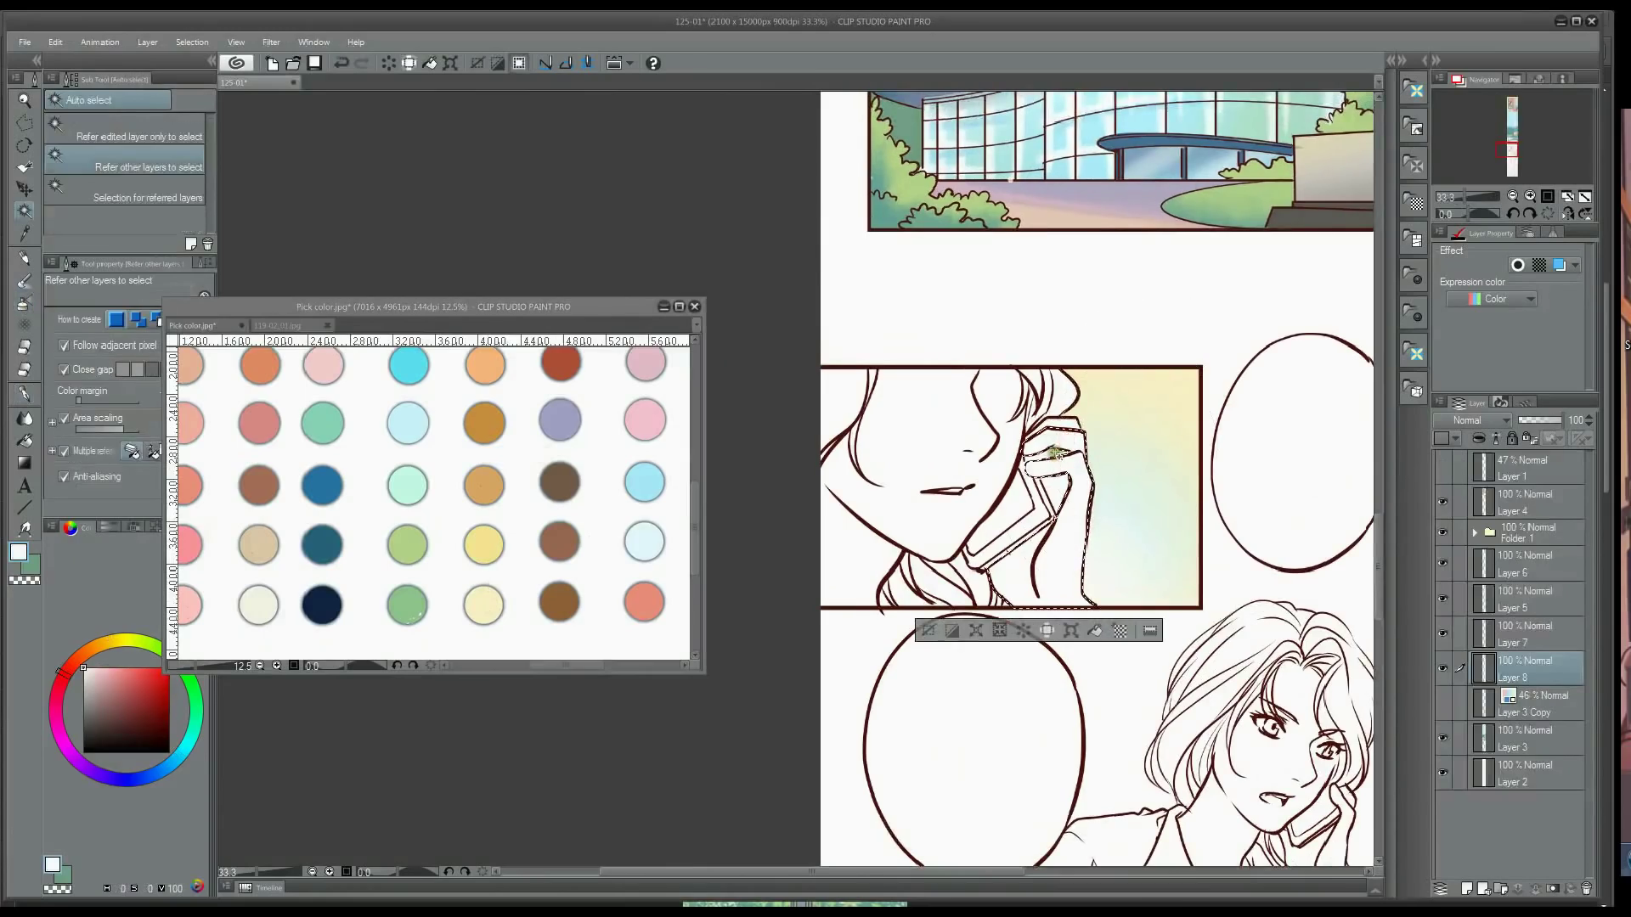
pyautogui.keyDown('shift'); pyautogui.click(1066, 424); pyautogui.keyUp('shift')
pyautogui.keyDown('shift'); pyautogui.click(992, 425); pyautogui.keyUp('shift')
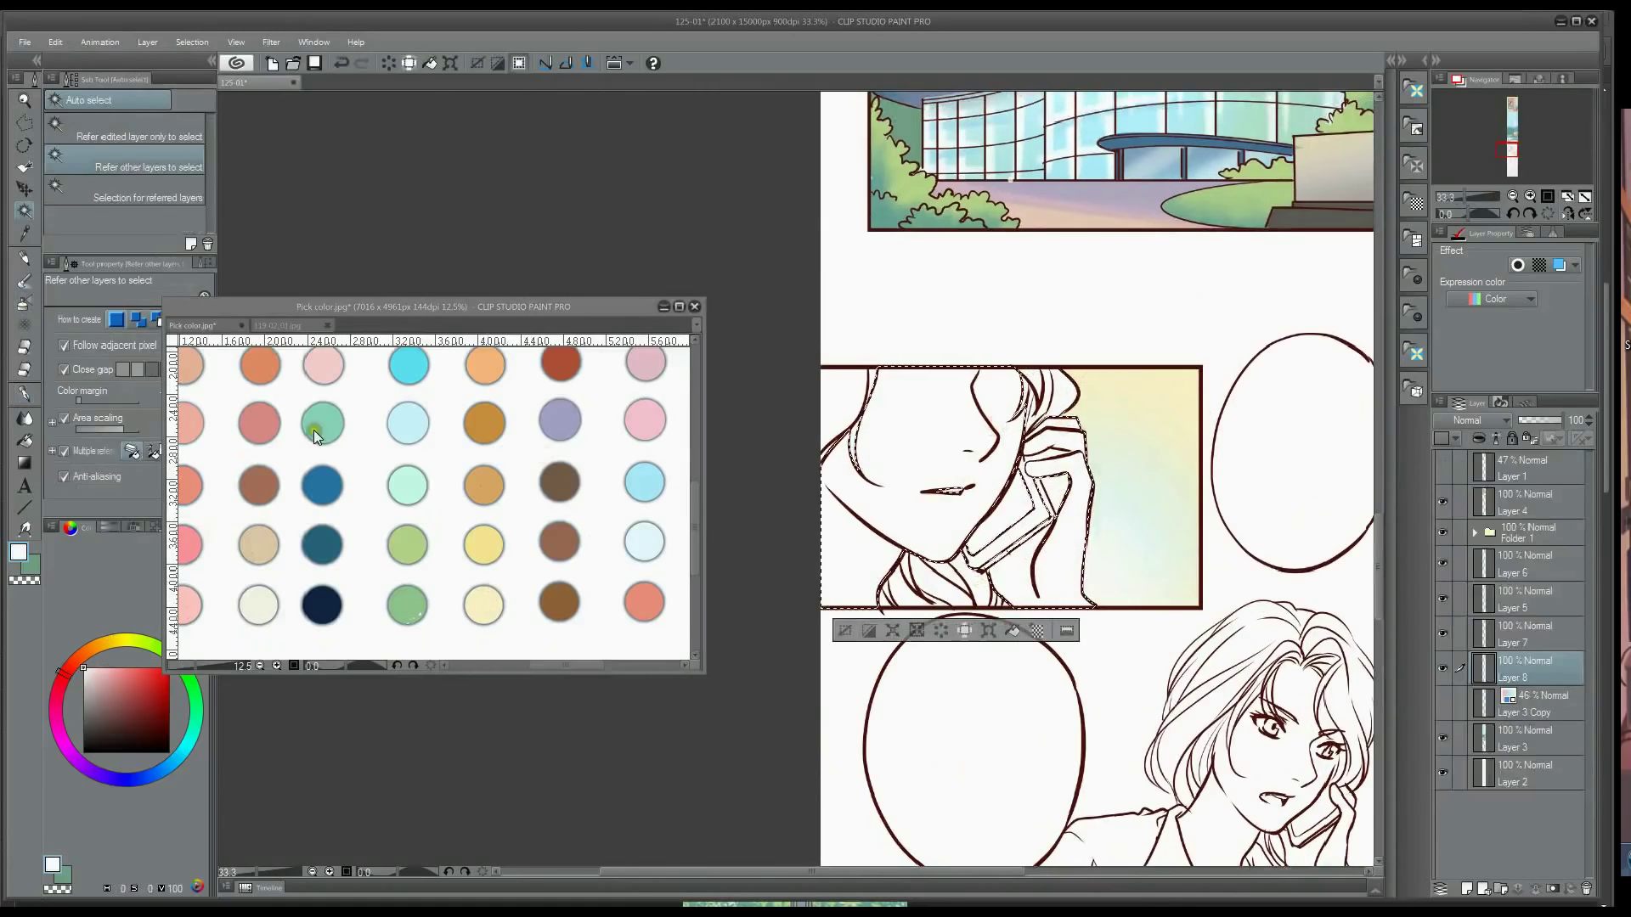
pyautogui.click(26, 393)
pyautogui.click(363, 509)
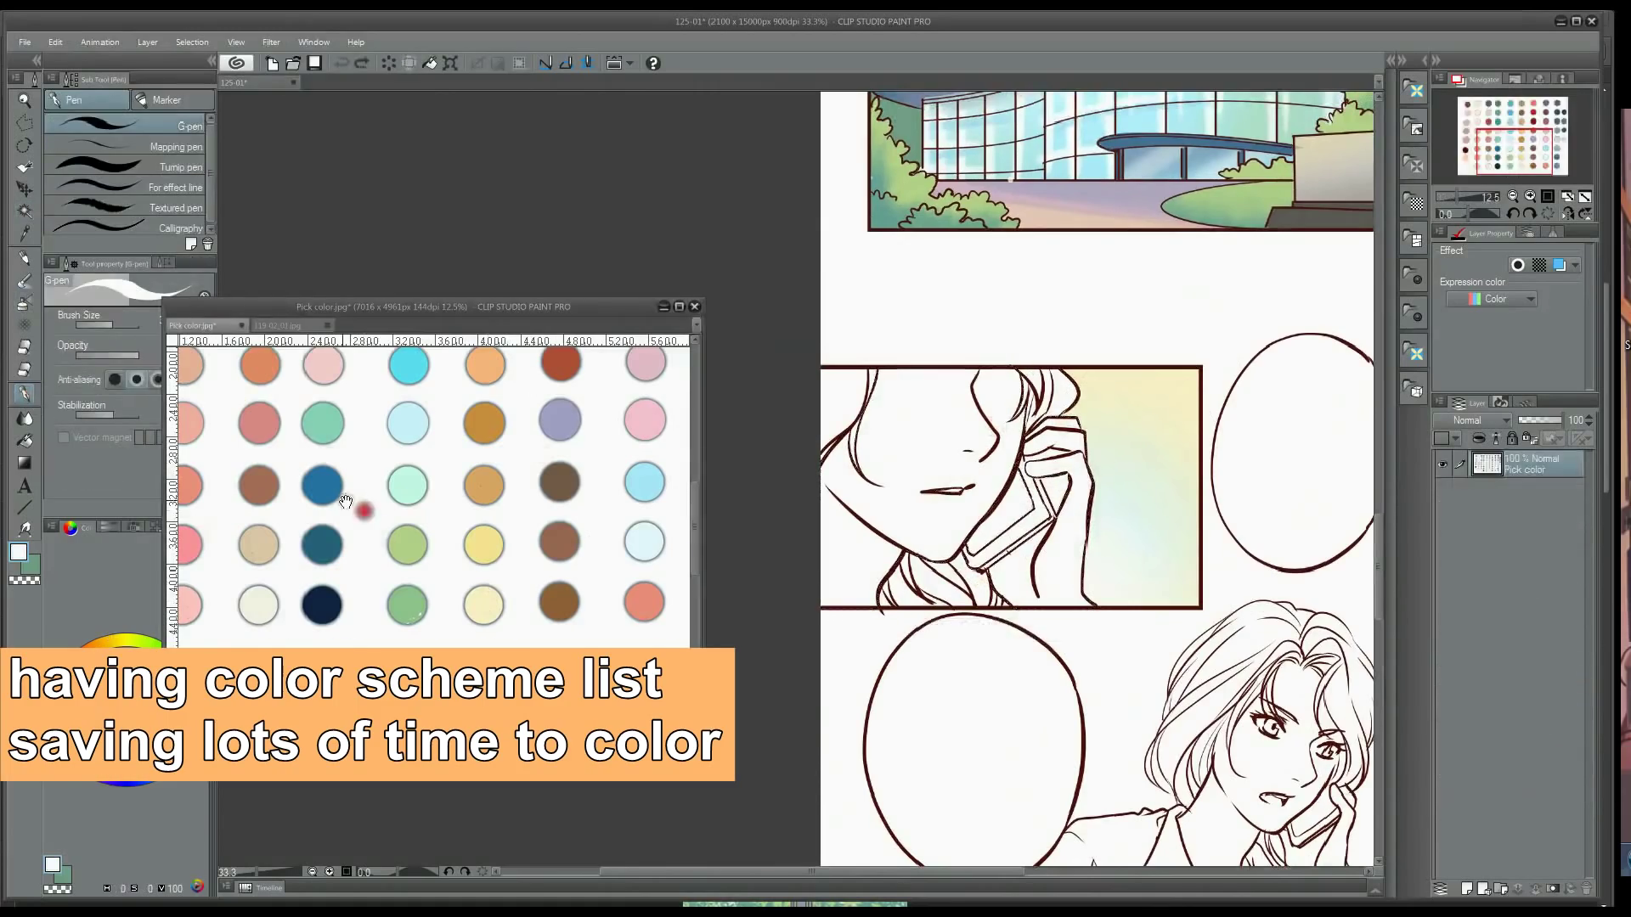
pyautogui.moveTo(344, 500); pyautogui.dragTo(487, 591)
pyautogui.moveTo(444, 541); pyautogui.dragTo(487, 542)
pyautogui.keyDown('alt'); pyautogui.click(386, 410); pyautogui.keyUp('alt')
pyautogui.click(1009, 463)
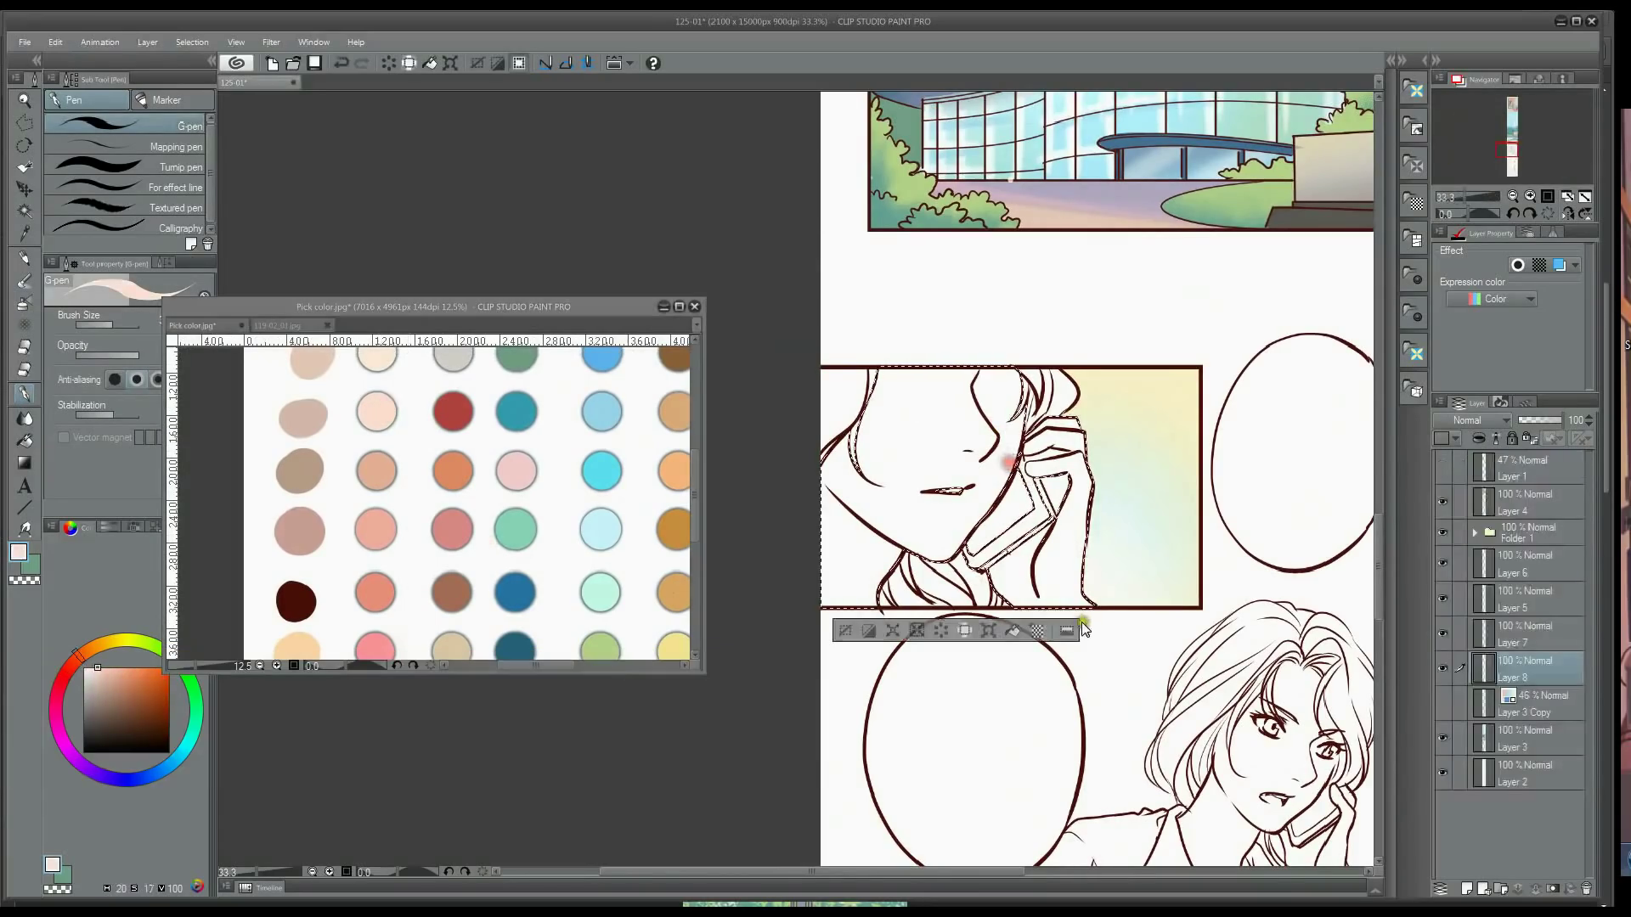
pyautogui.click(1010, 632)
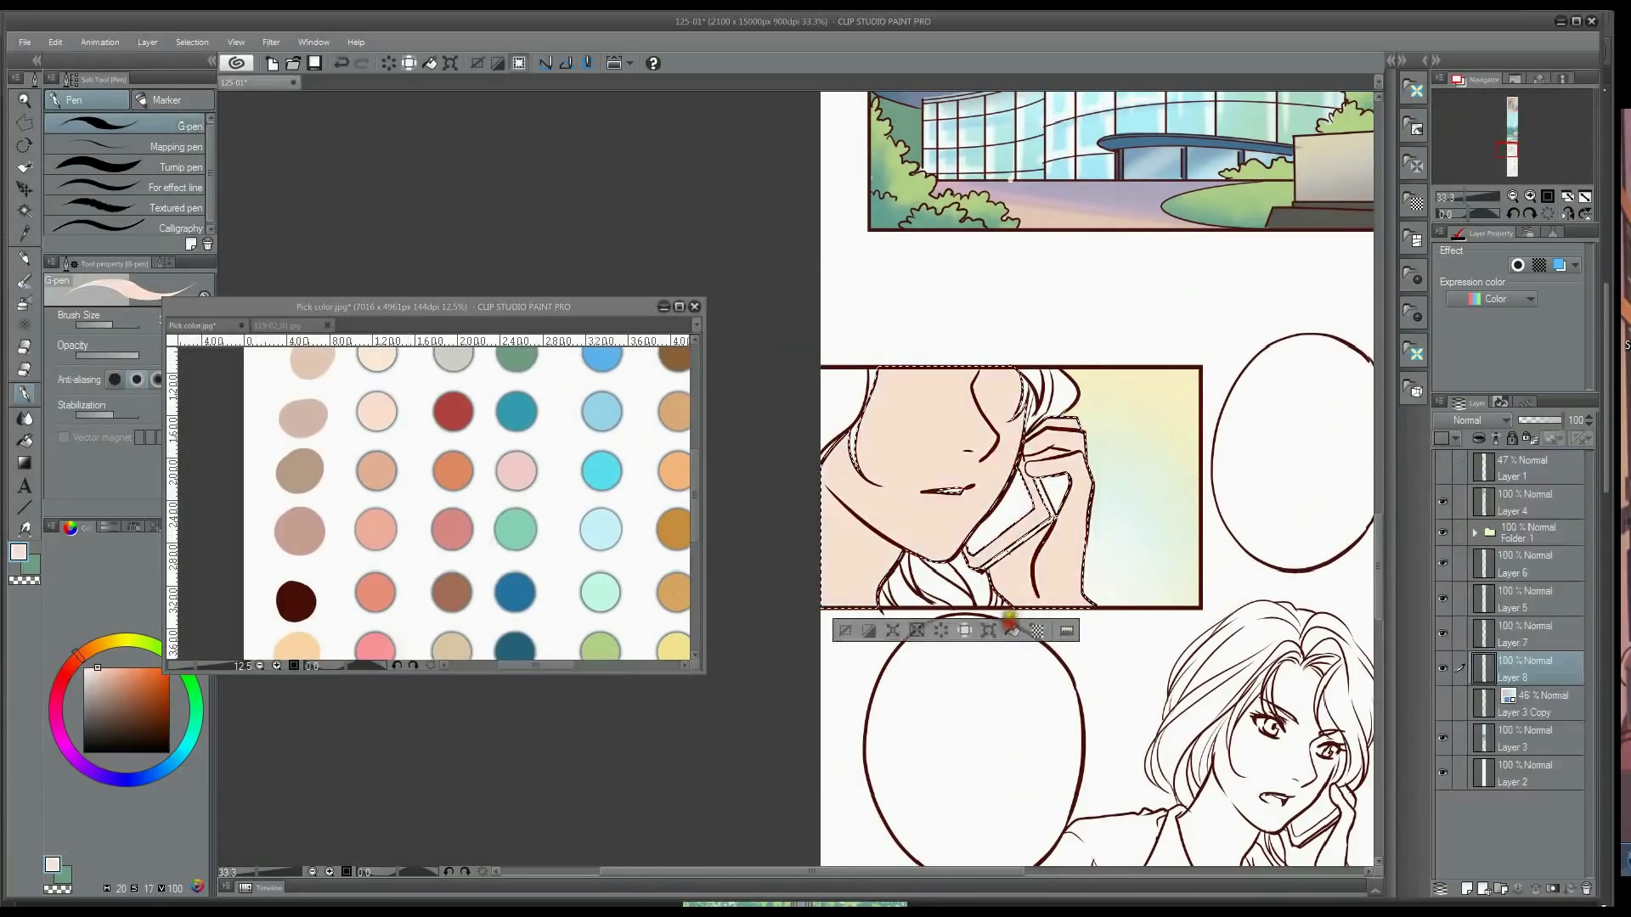
# - Color the phone in the close-up panel pale yellow
pyautogui.click(645, 556)
pyautogui.scroll(-2, 298, 505)
pyautogui.press('g')
pyautogui.click(1053, 489)
pyautogui.press('p')
pyautogui.moveTo(976, 562); pyautogui.dragTo(1022, 527)
# - Shade the face, nose, lips, neck and hand in the close-up panel with pink tones picked from the palette
pyautogui.press('b')
pyautogui.keyDown('alt'); pyautogui.click(336, 609); pyautogui.keyUp('alt')
pyautogui.press('p')
pyautogui.moveTo(828, 495); pyautogui.dragTo(889, 570)
pyautogui.press('p')
pyautogui.moveTo(960, 448); pyautogui.dragTo(975, 459)
pyautogui.moveTo(992, 380); pyautogui.dragTo(1017, 408)
pyautogui.press('p')
pyautogui.moveTo(995, 584); pyautogui.dragTo(1025, 559)
pyautogui.moveTo(926, 494)
pyautogui.mouseDown()
pyautogui.moveTo(968, 499)
pyautogui.moveTo(1030, 616)
pyautogui.mouseUp()
pyautogui.click(960, 505)
# - Select the hair areas of the close-up panel and color them in mauve and purple on a new layer
pyautogui.hotkey('ctrl', 'shift', 'n')
pyautogui.press('w')
pyautogui.click(910, 518)
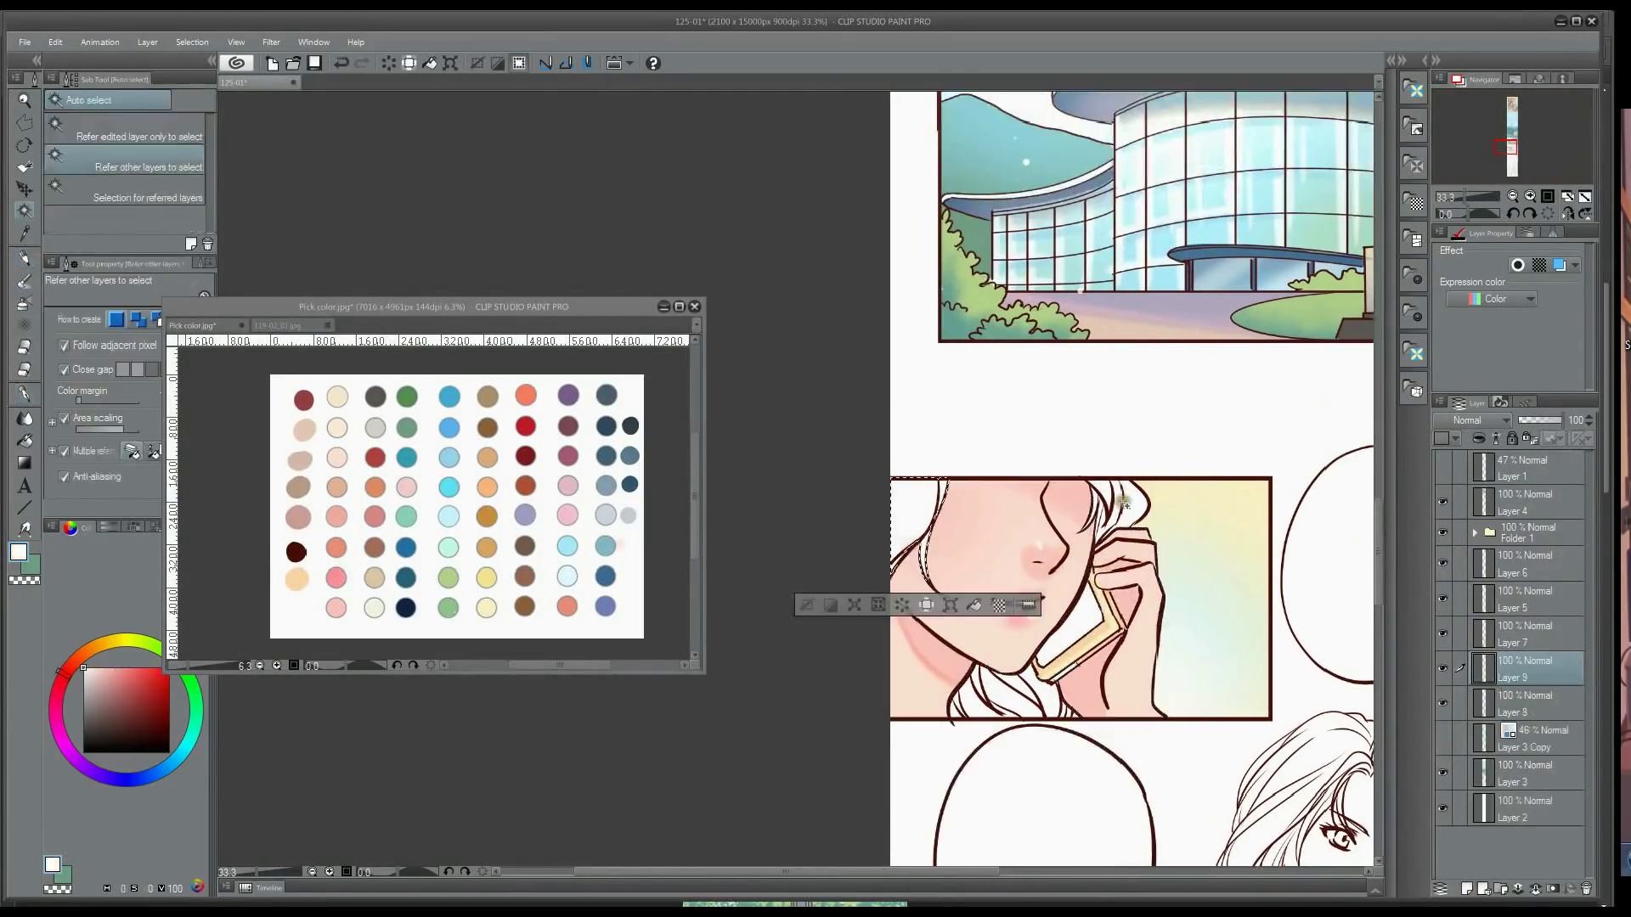
pyautogui.keyDown('shift'); pyautogui.click(1128, 506); pyautogui.keyUp('shift')
pyautogui.keyDown('shift'); pyautogui.click(1022, 704); pyautogui.keyUp('shift')
pyautogui.press('b')
pyautogui.moveTo(905, 501); pyautogui.dragTo(921, 552)
pyautogui.press('p')
pyautogui.hotkey('ctrl', 'd')
# - On Layer 8, select the shirt area of the standing woman below the close-up panel
pyautogui.scroll(-1, 1104, 553)
pyautogui.moveTo(1296, 733)
pyautogui.mouseDown()
pyautogui.moveTo(1190, 473)
pyautogui.moveTo(1170, 344)
pyautogui.mouseUp()
pyautogui.click(1539, 712)
pyautogui.press('w')
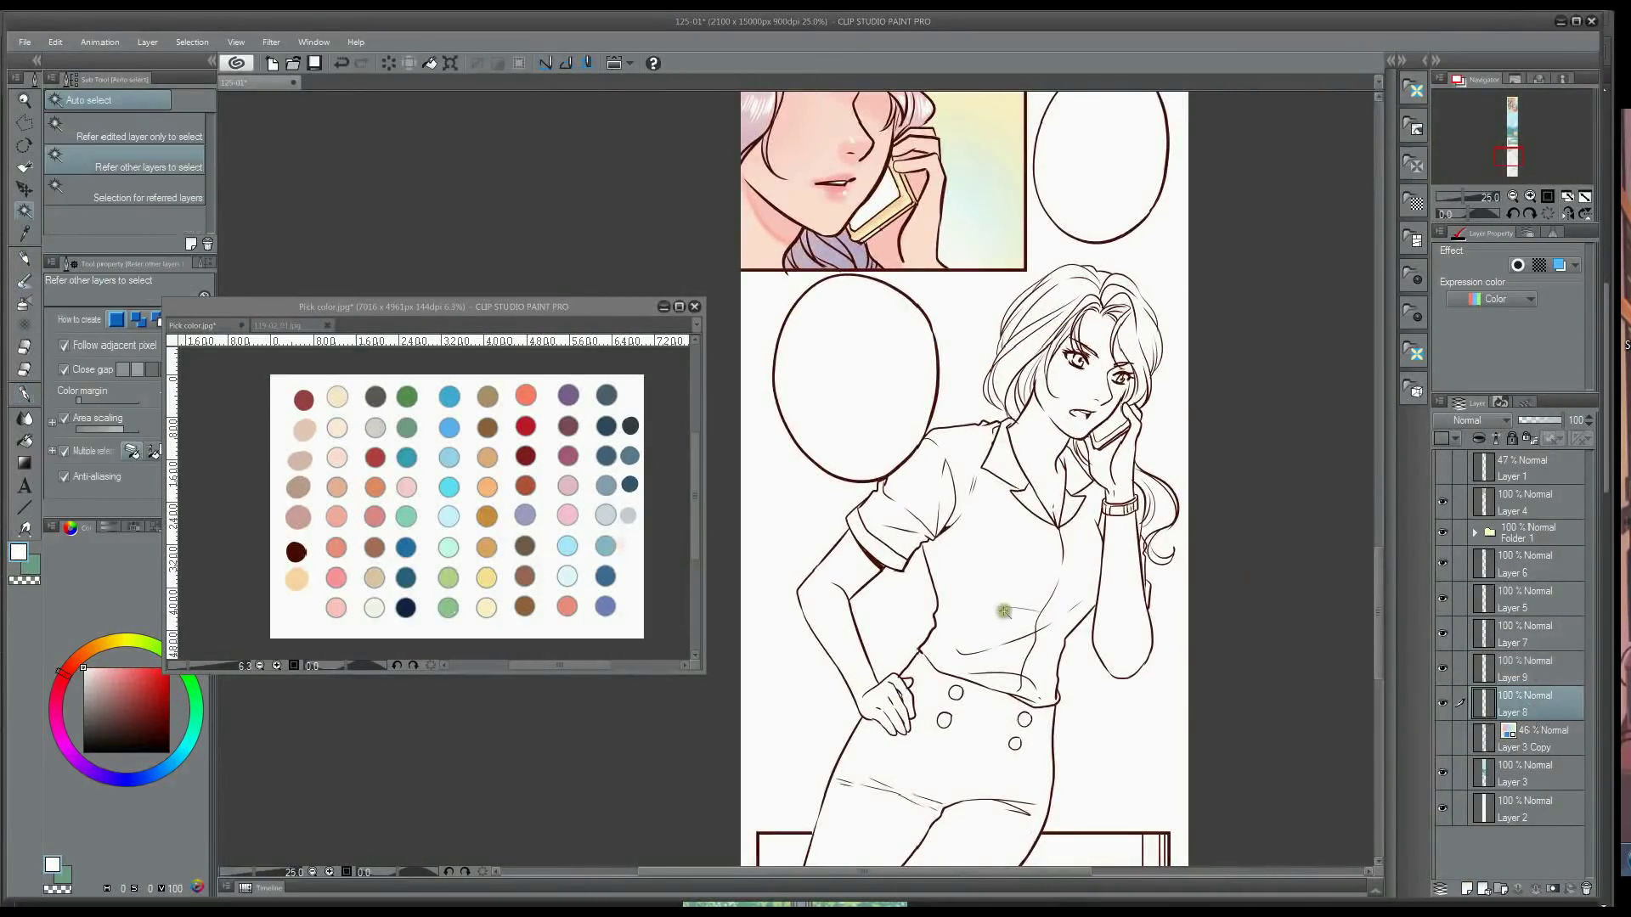
pyautogui.click(1016, 576)
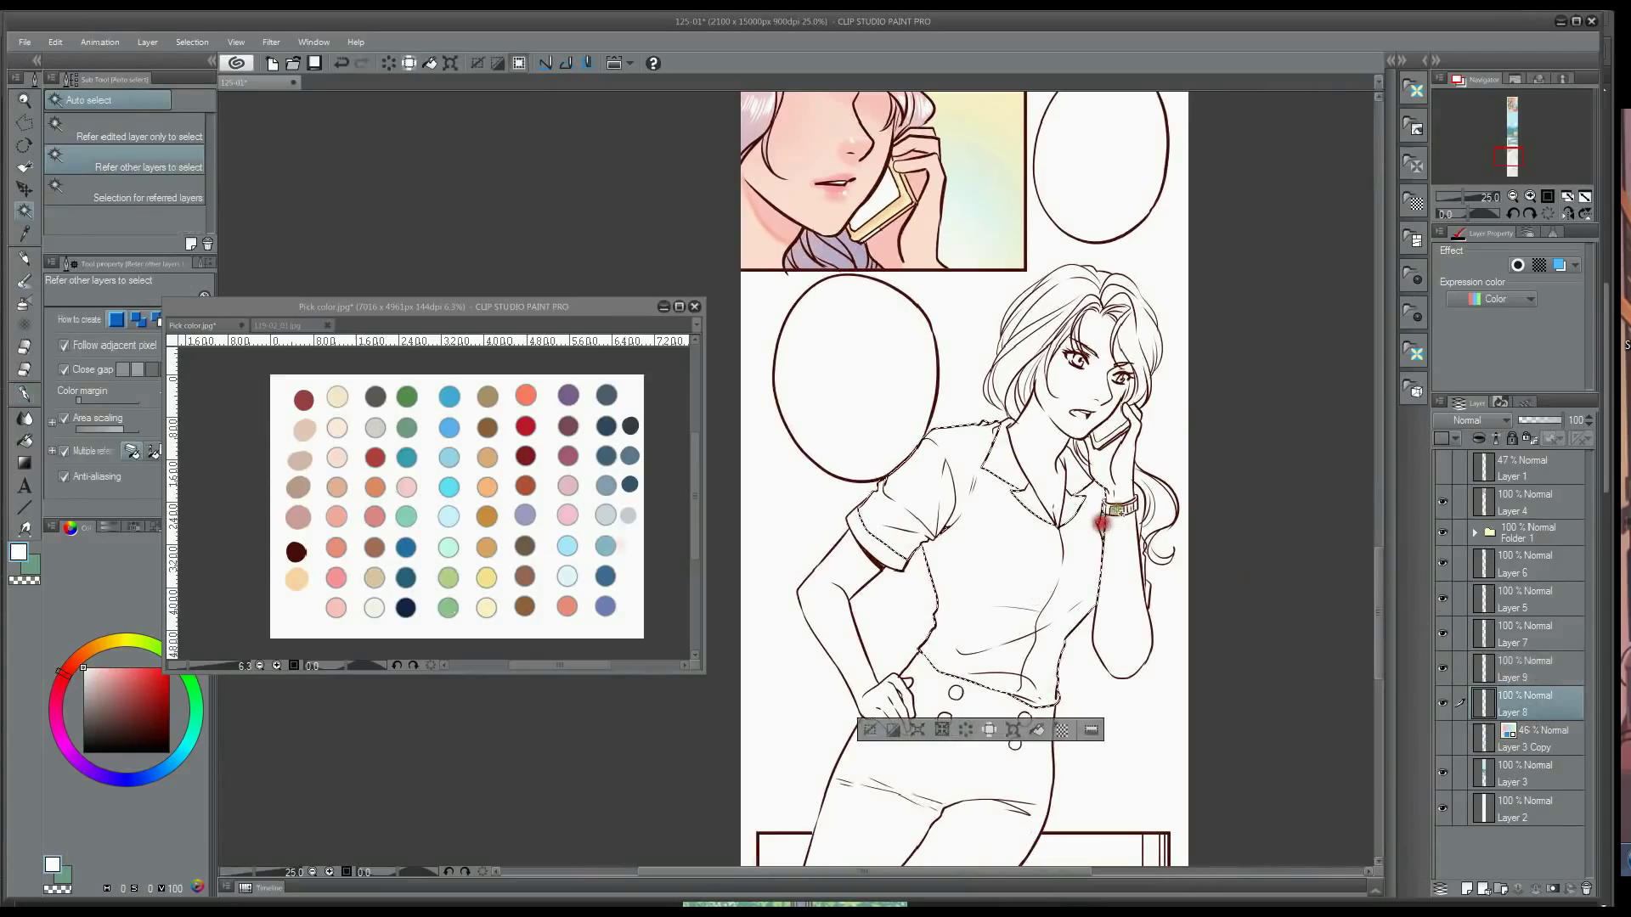
# - Sample the light blue shirt color from the 119-02_01.jpg reference and fill the selected shirt with it
pyautogui.click(274, 323)
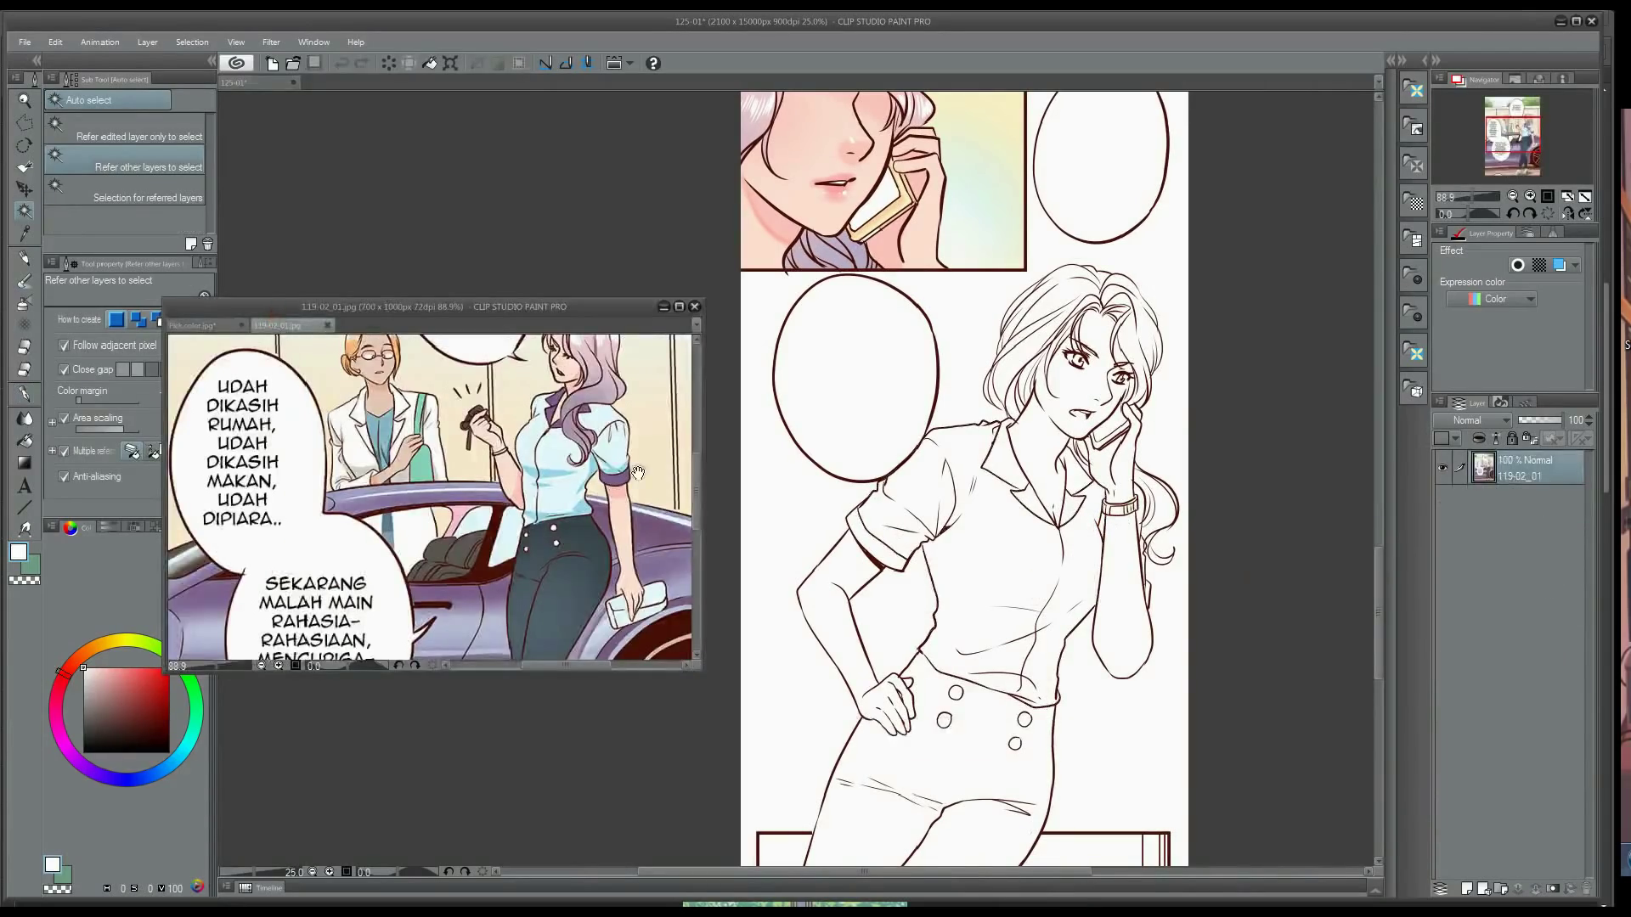
pyautogui.moveTo(608, 491); pyautogui.dragTo(588, 494)
pyautogui.click(32, 392)
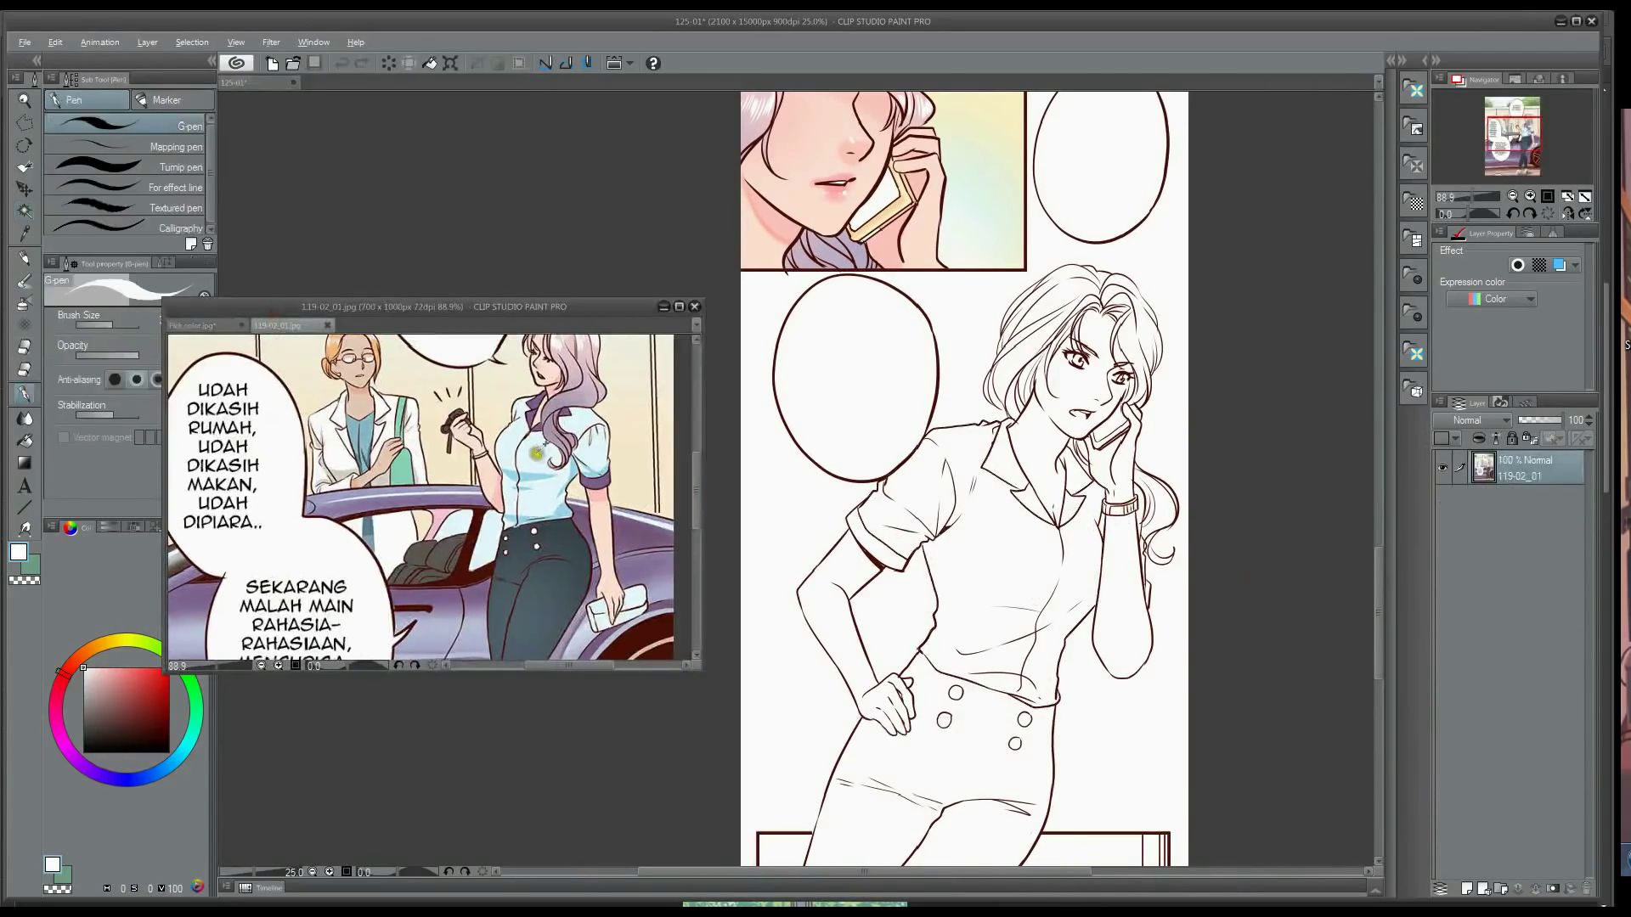
pyautogui.click(537, 459)
pyautogui.click(1042, 575)
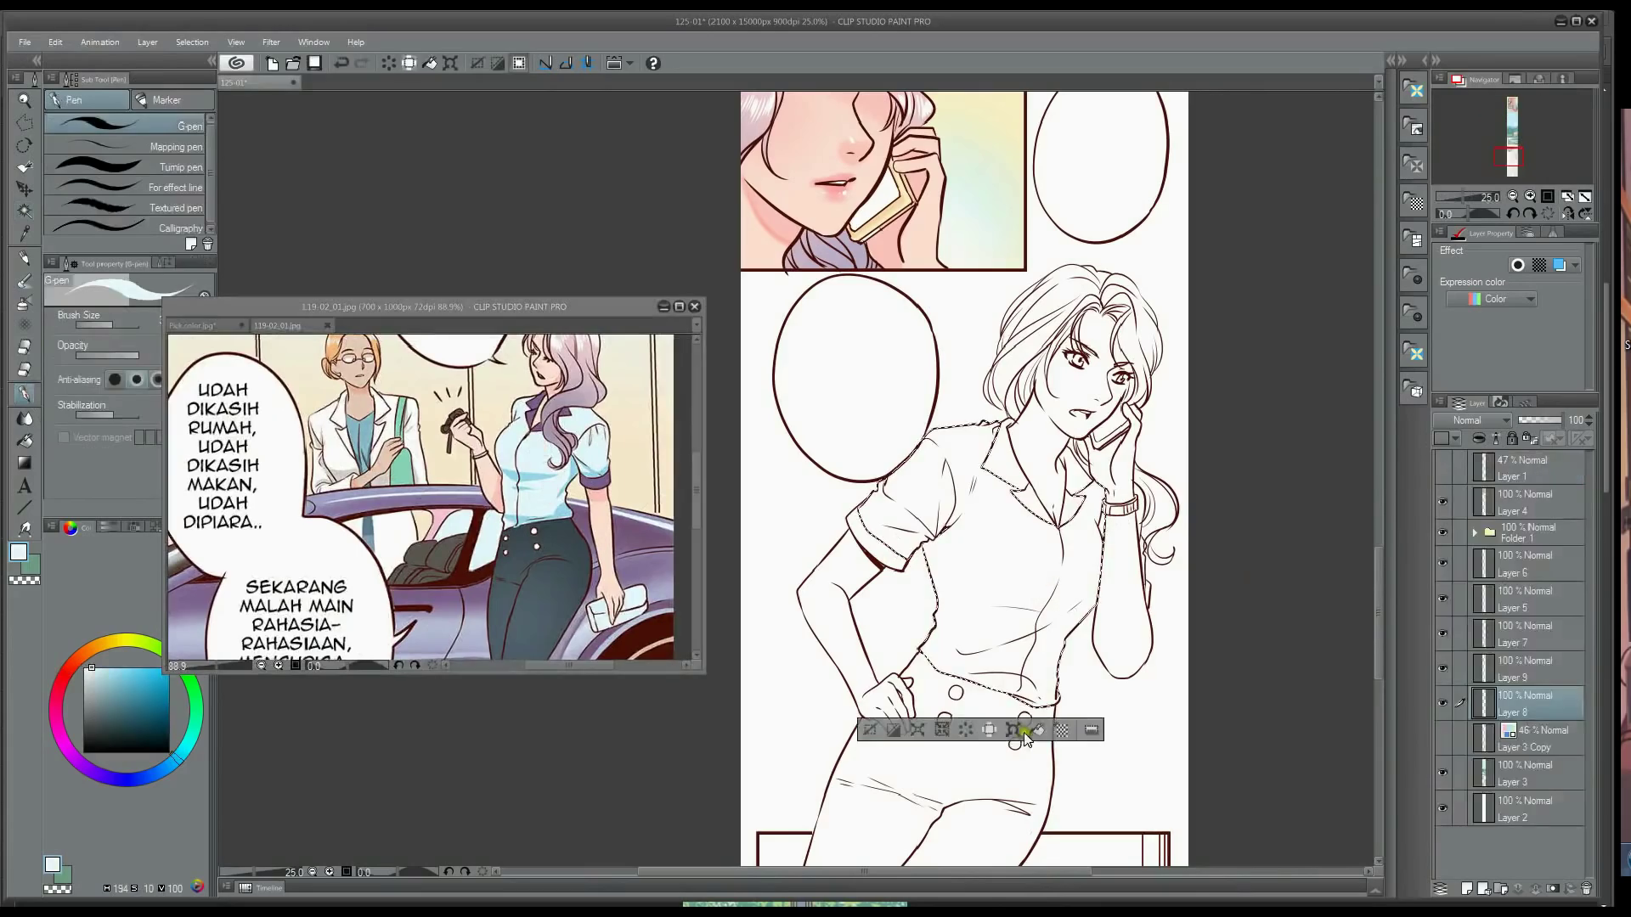
# - Shade the shirt with soft blue airbrushing and add darker blue folds with the G-pen
pyautogui.click(26, 304)
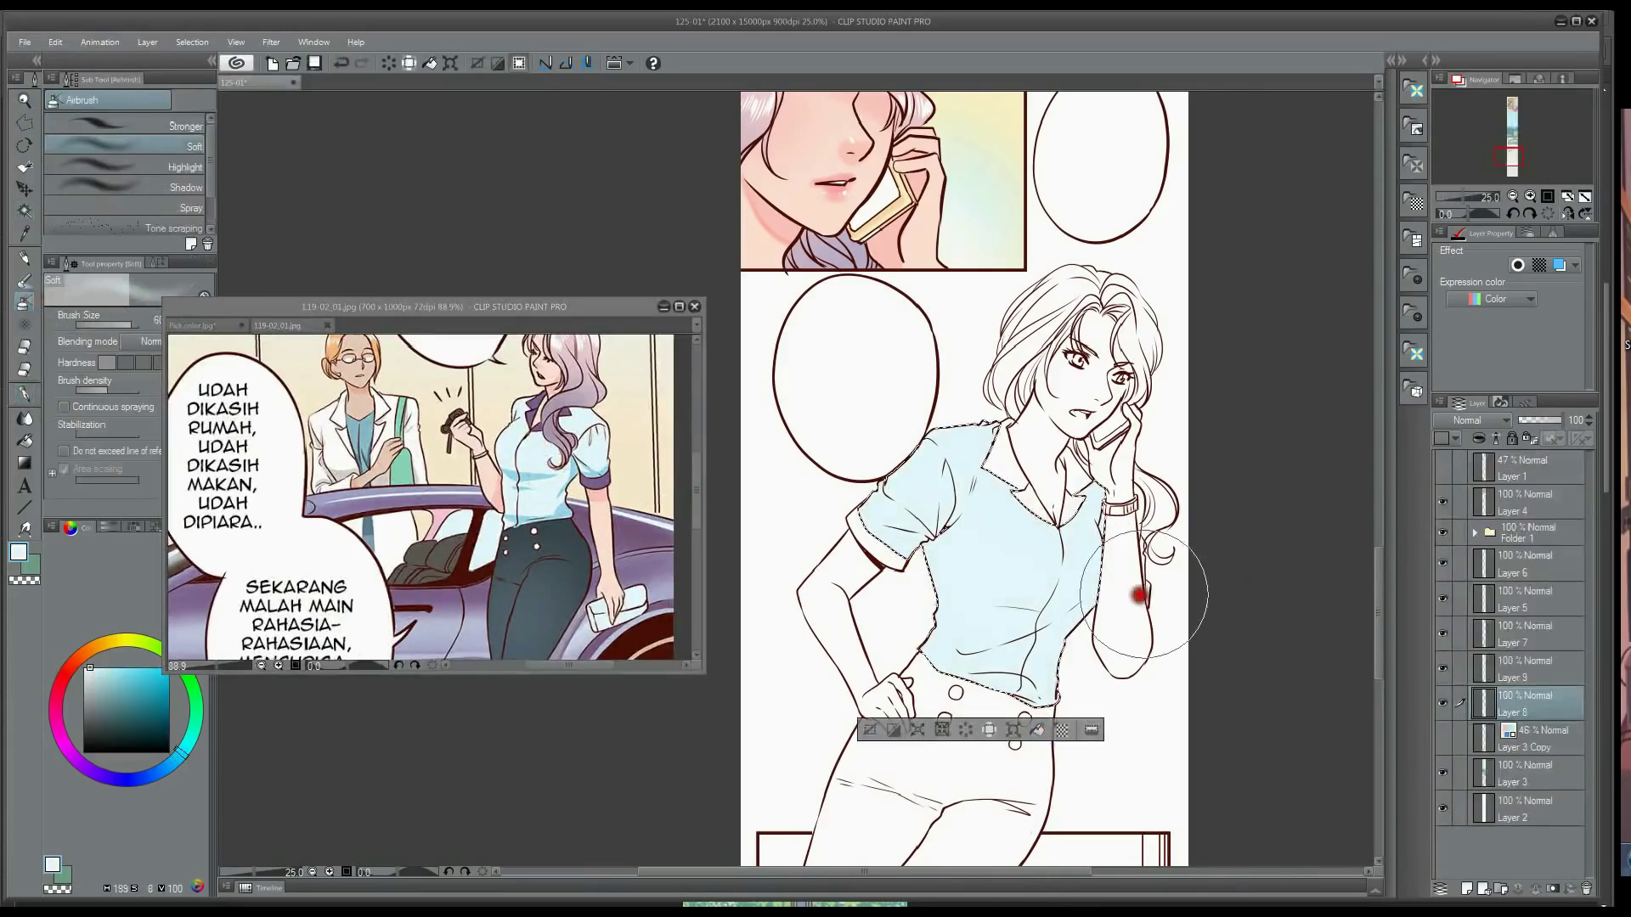
pyautogui.moveTo(987, 574); pyautogui.dragTo(1117, 560)
pyautogui.keyDown('alt'); pyautogui.click(557, 480); pyautogui.keyUp('alt')
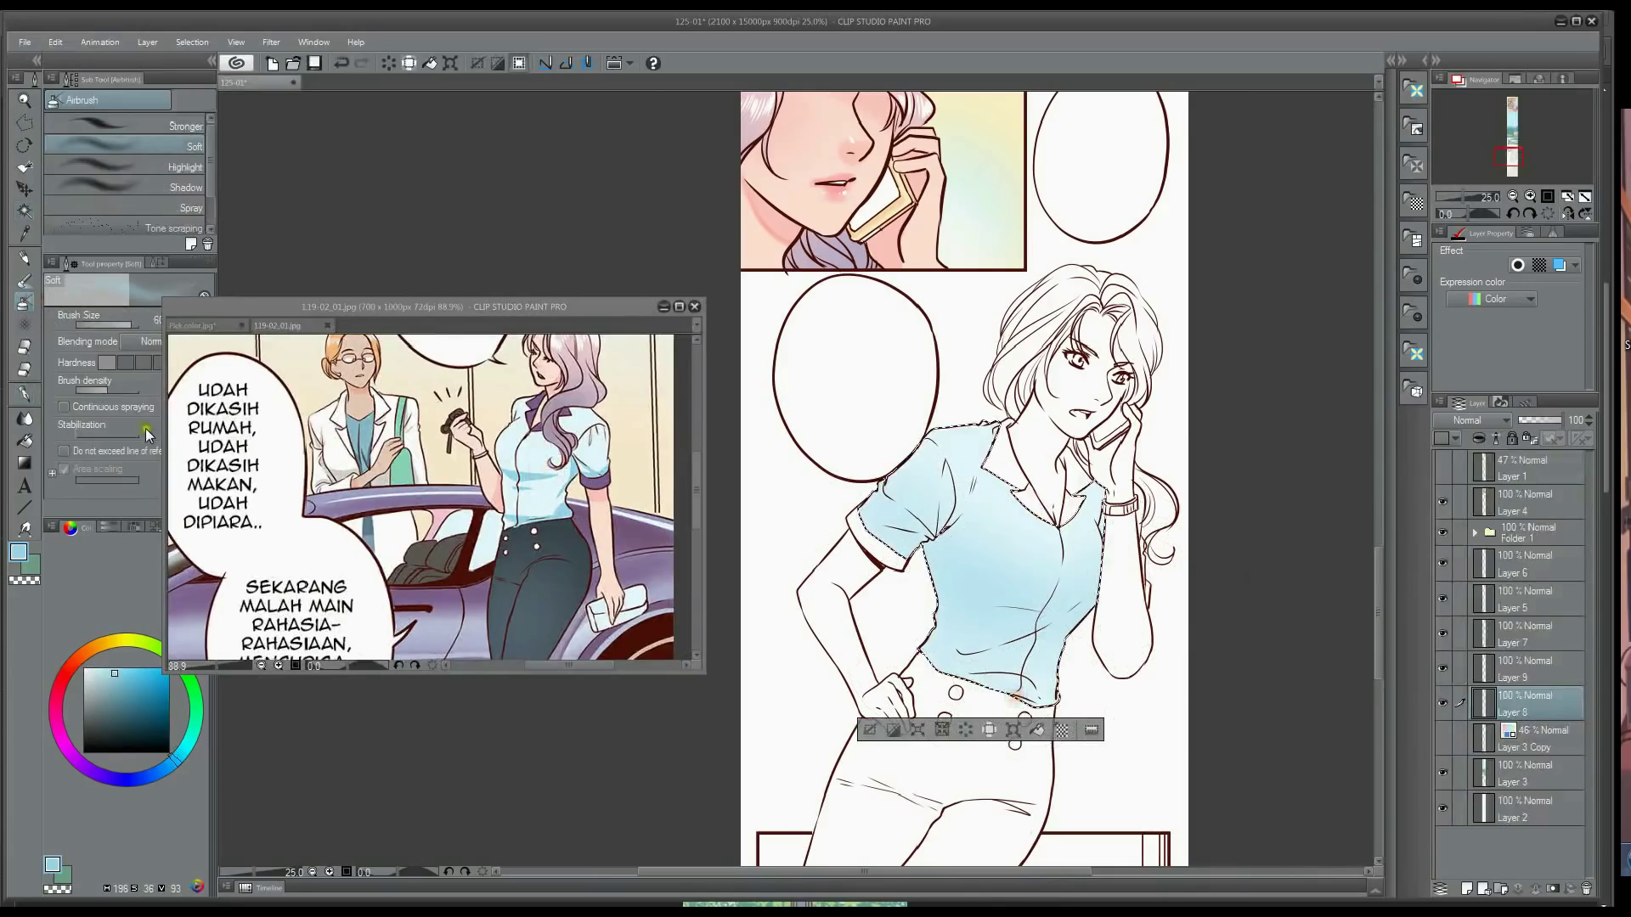
pyautogui.click(24, 395)
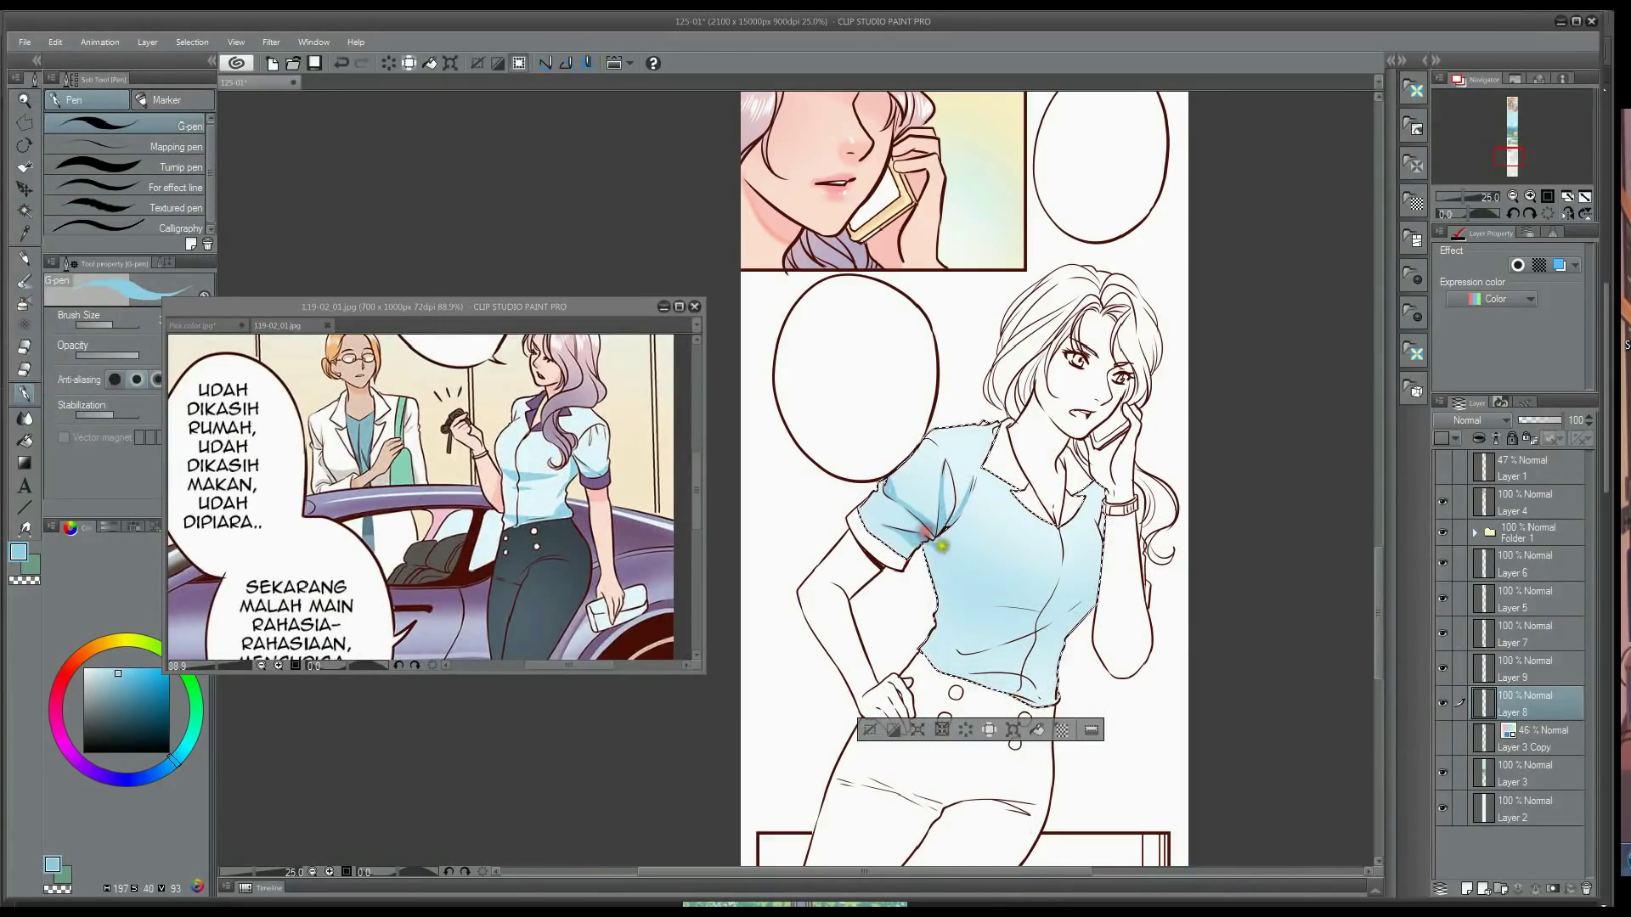
pyautogui.click(193, 325)
pyautogui.moveTo(935, 589); pyautogui.dragTo(945, 623)
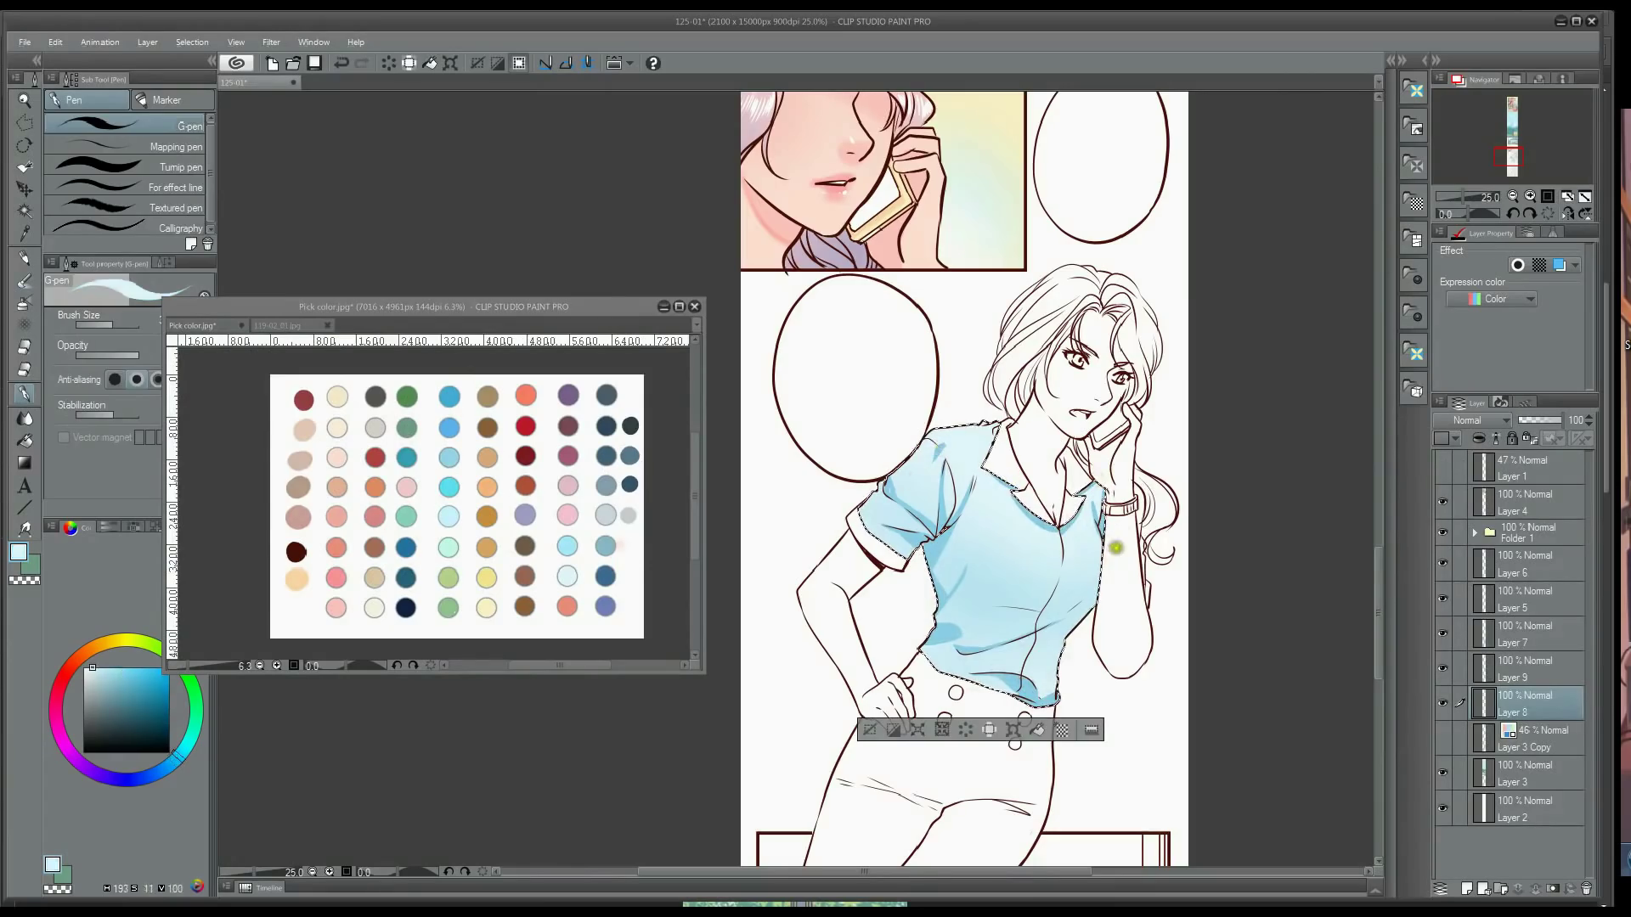
# - Color the collar and sleeve cuffs dark purple and the trousers slate blue, shading the trousers with airbrush and pen
pyautogui.press('b')
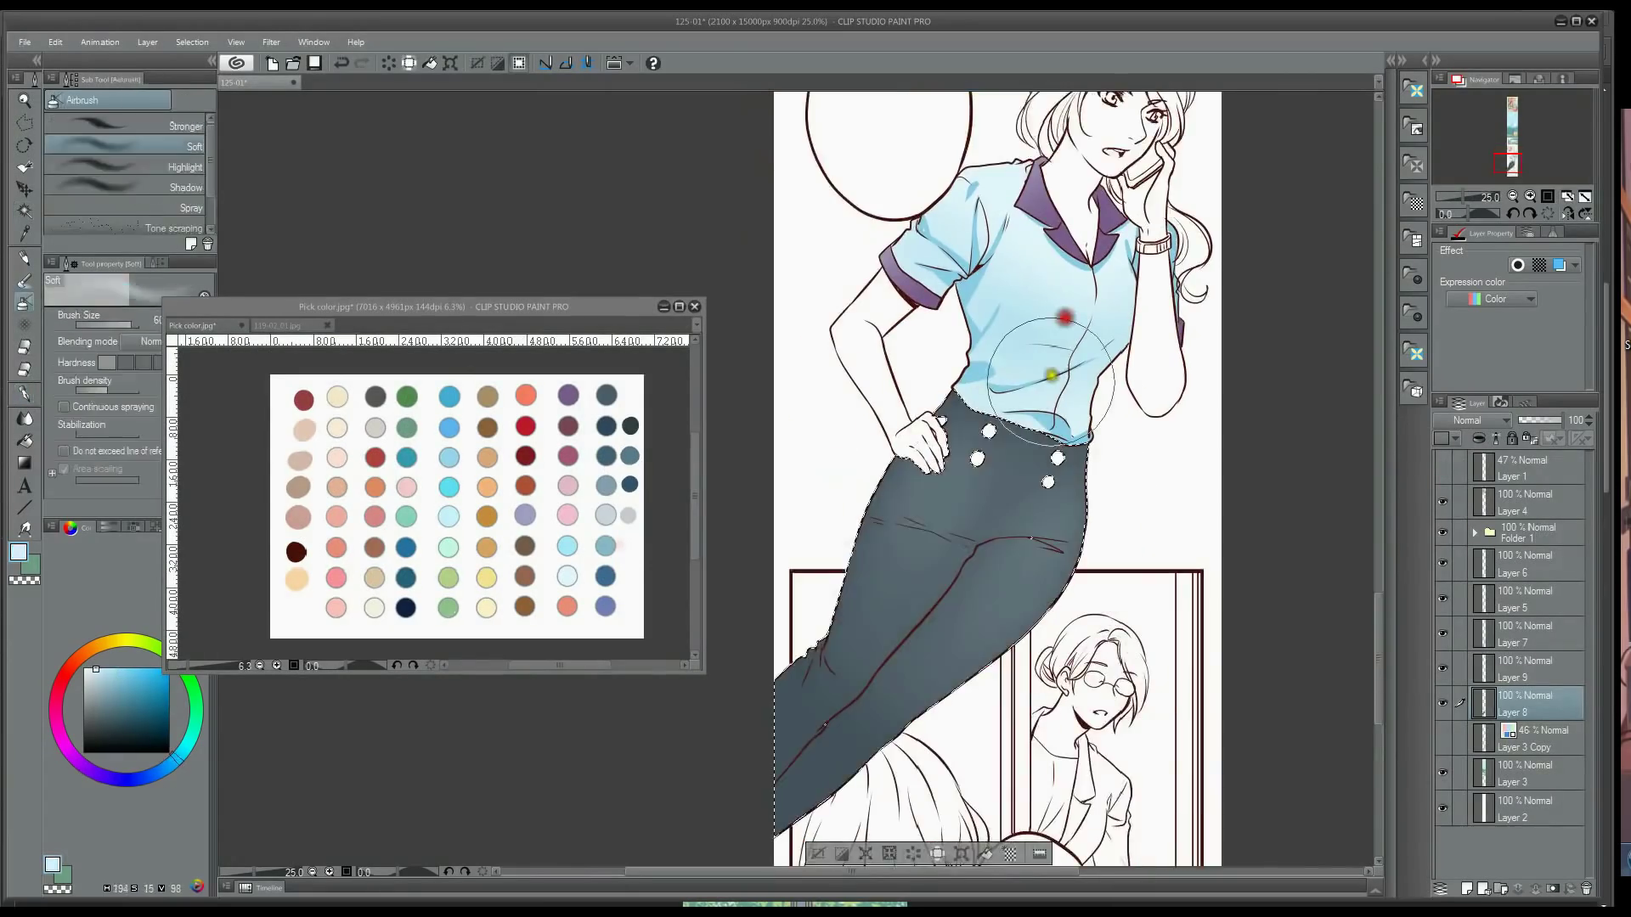
pyautogui.press('p')
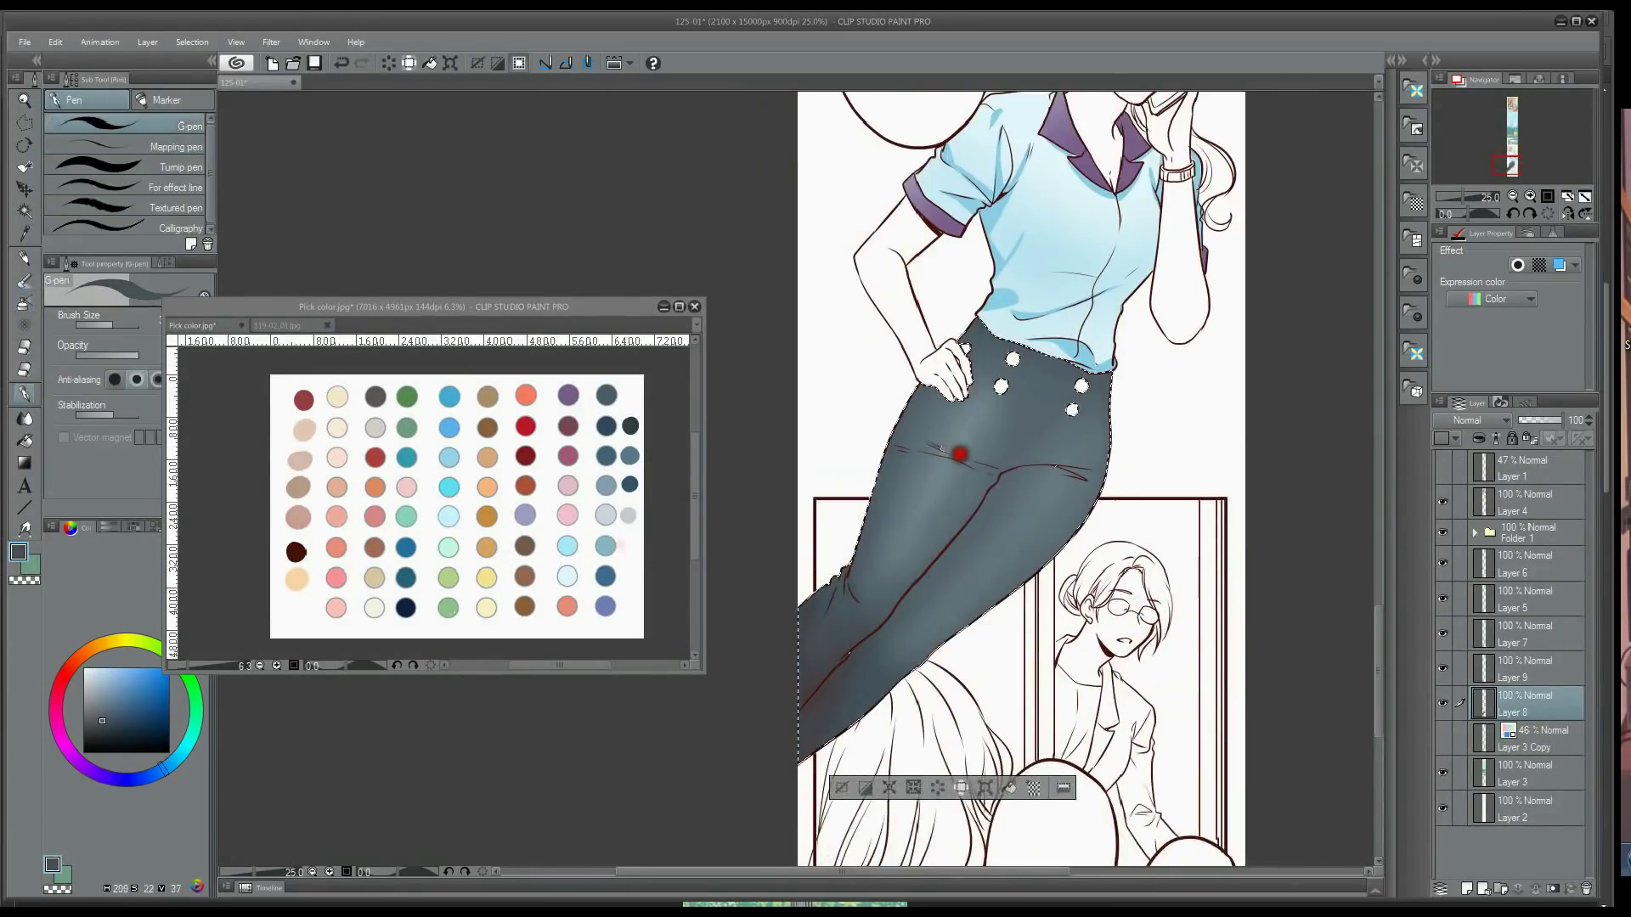
# - Color the standing woman's face, neck and arms pale peach and shade them with pink tones from the palette
pyautogui.press('w')
pyautogui.press('p')
pyautogui.click(337, 458)
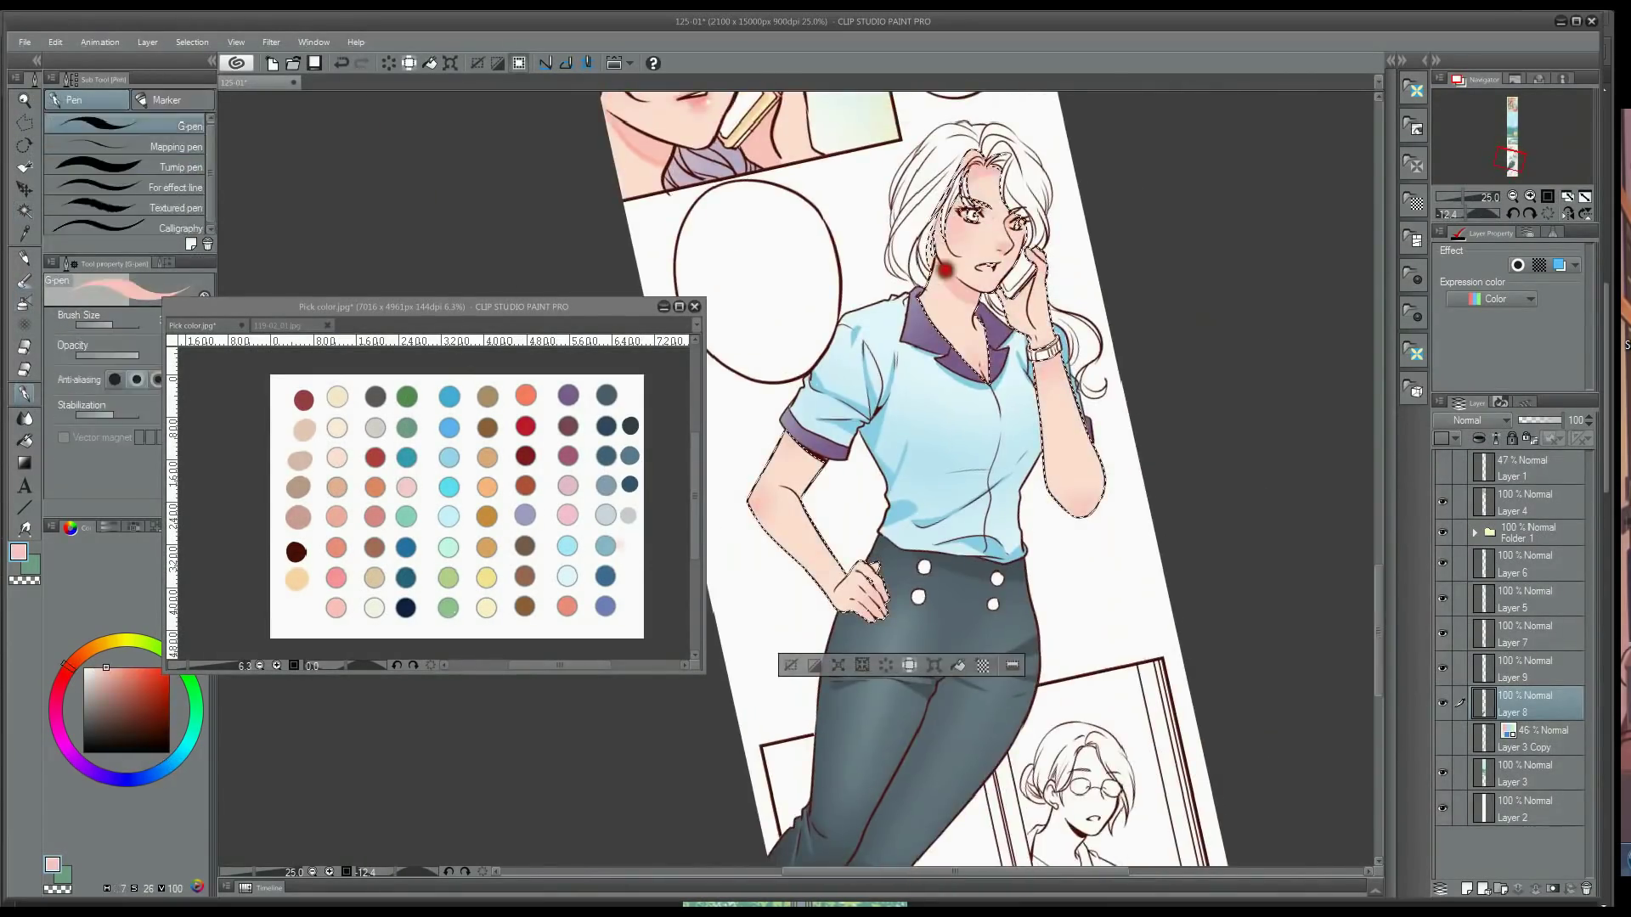
pyautogui.scroll(1, 970, 227)
pyautogui.click(525, 515)
pyautogui.click(998, 456)
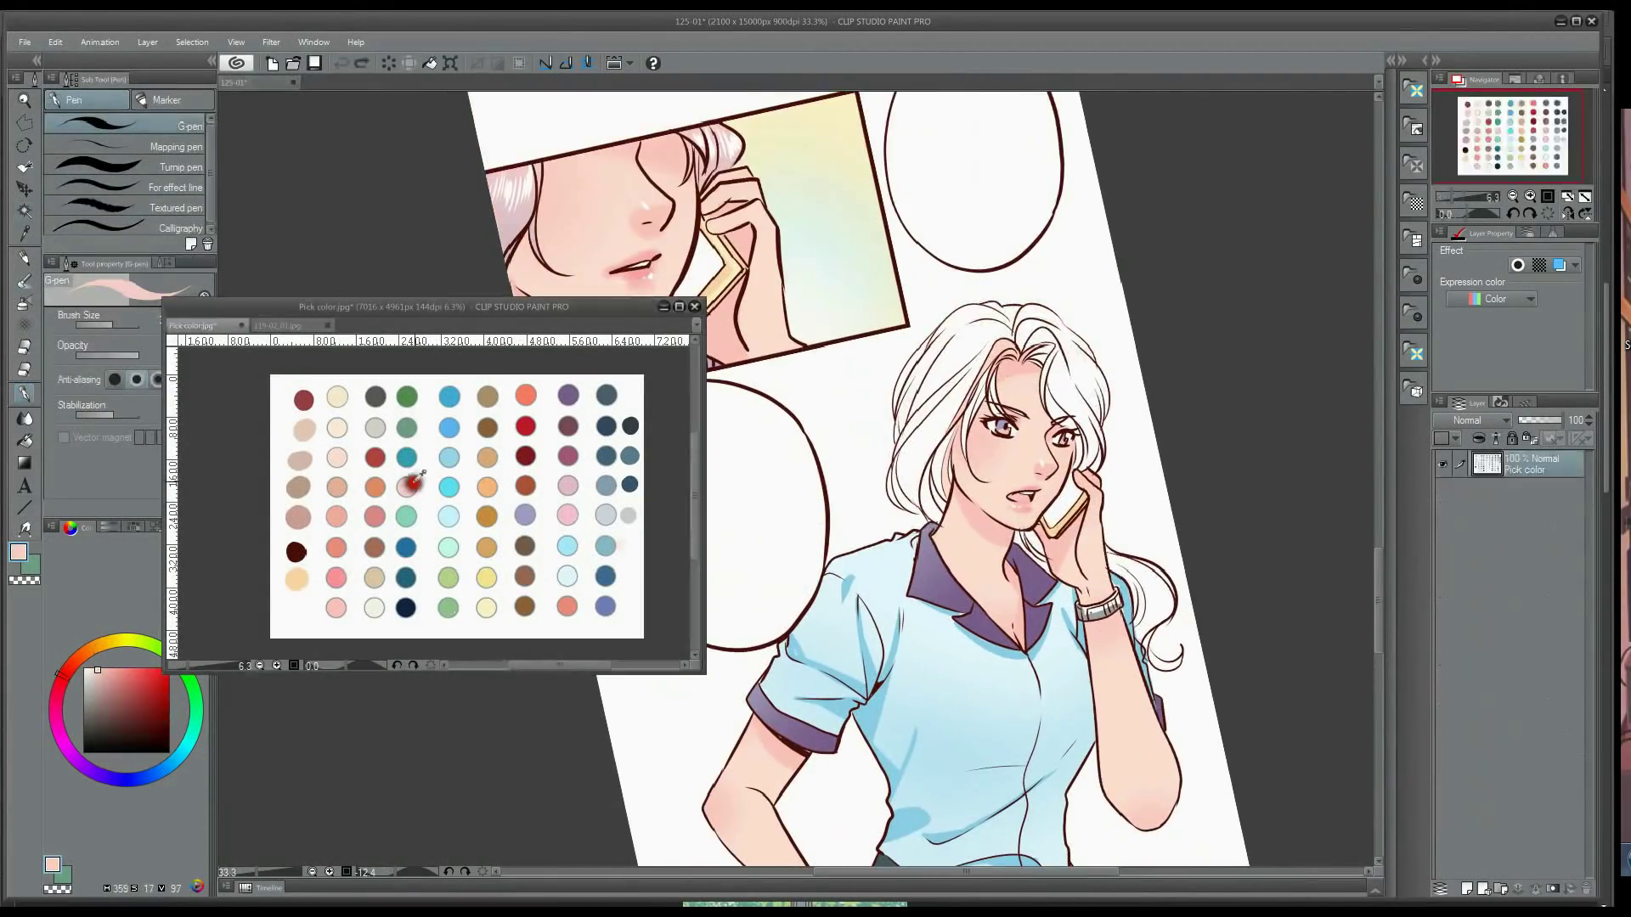
# - Color the last panel with a beige wall, brown doorway, teal top, brown skin, and orange and pink hair
pyautogui.press('b')
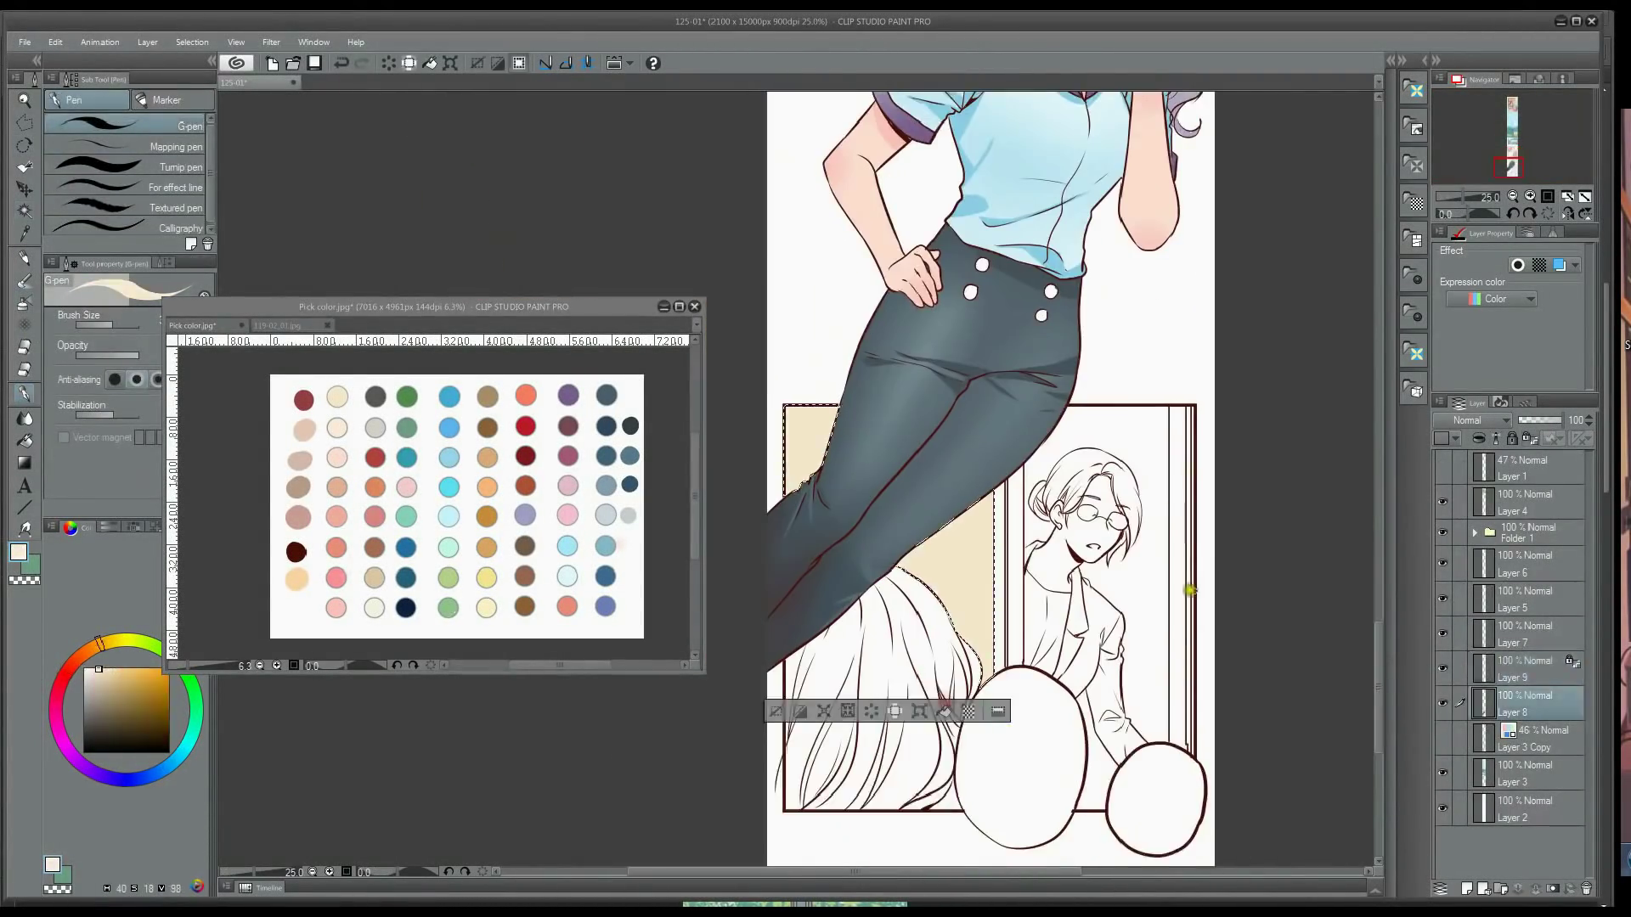
pyautogui.press('p')
pyautogui.click(339, 546)
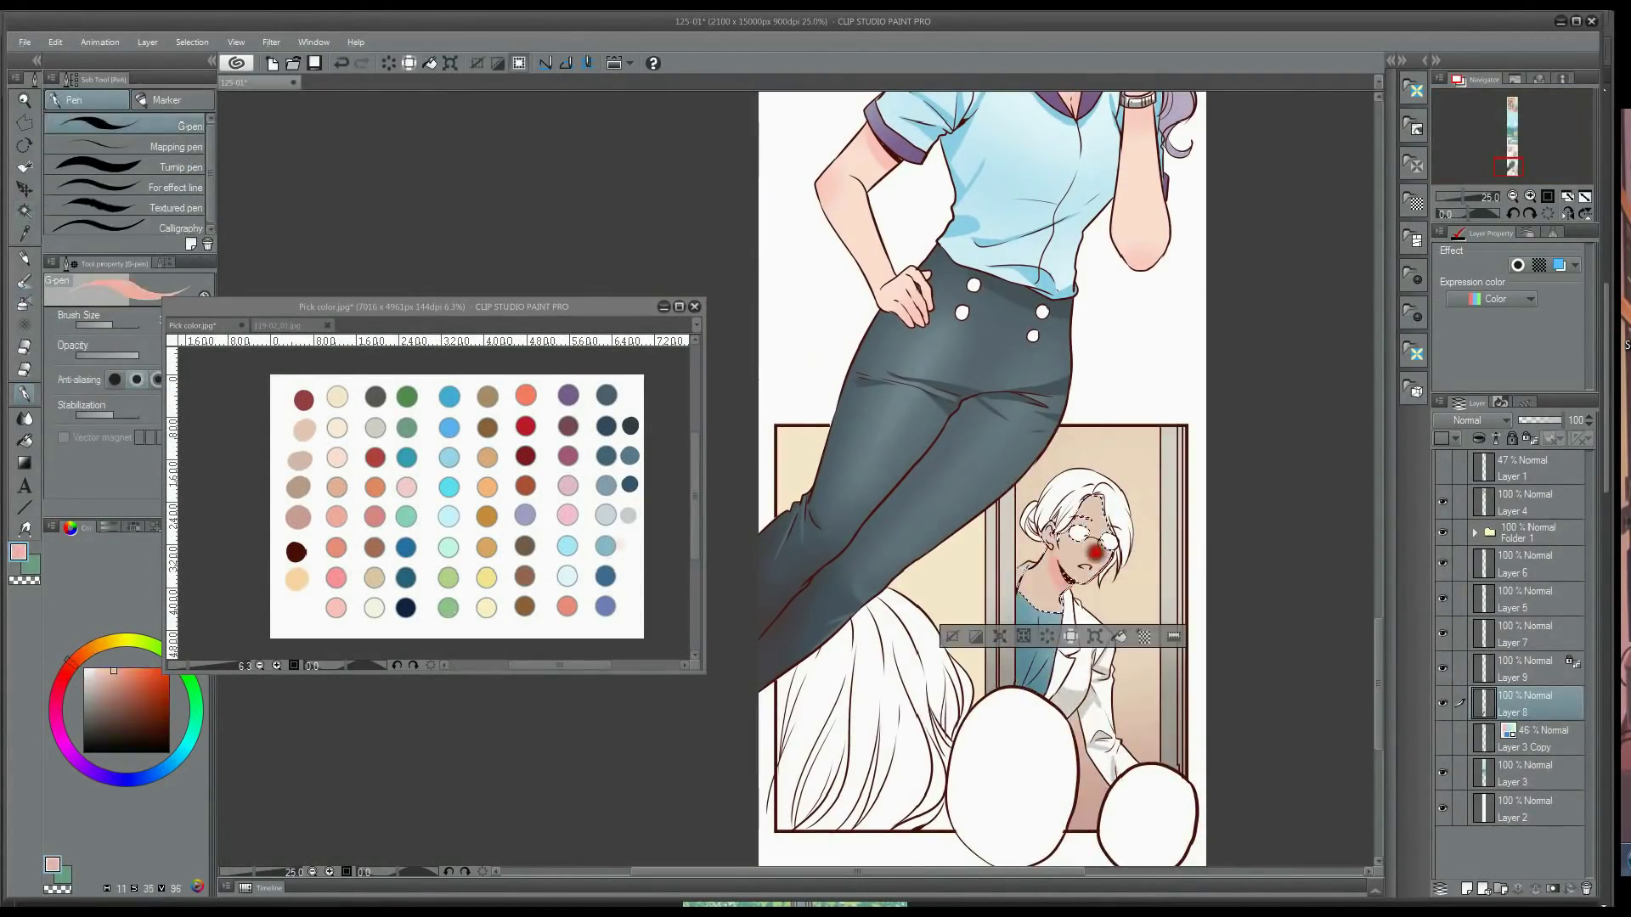
pyautogui.click(487, 487)
pyautogui.hotkey('ctrl', 'd')
pyautogui.moveTo(1118, 508); pyautogui.dragTo(1143, 500)
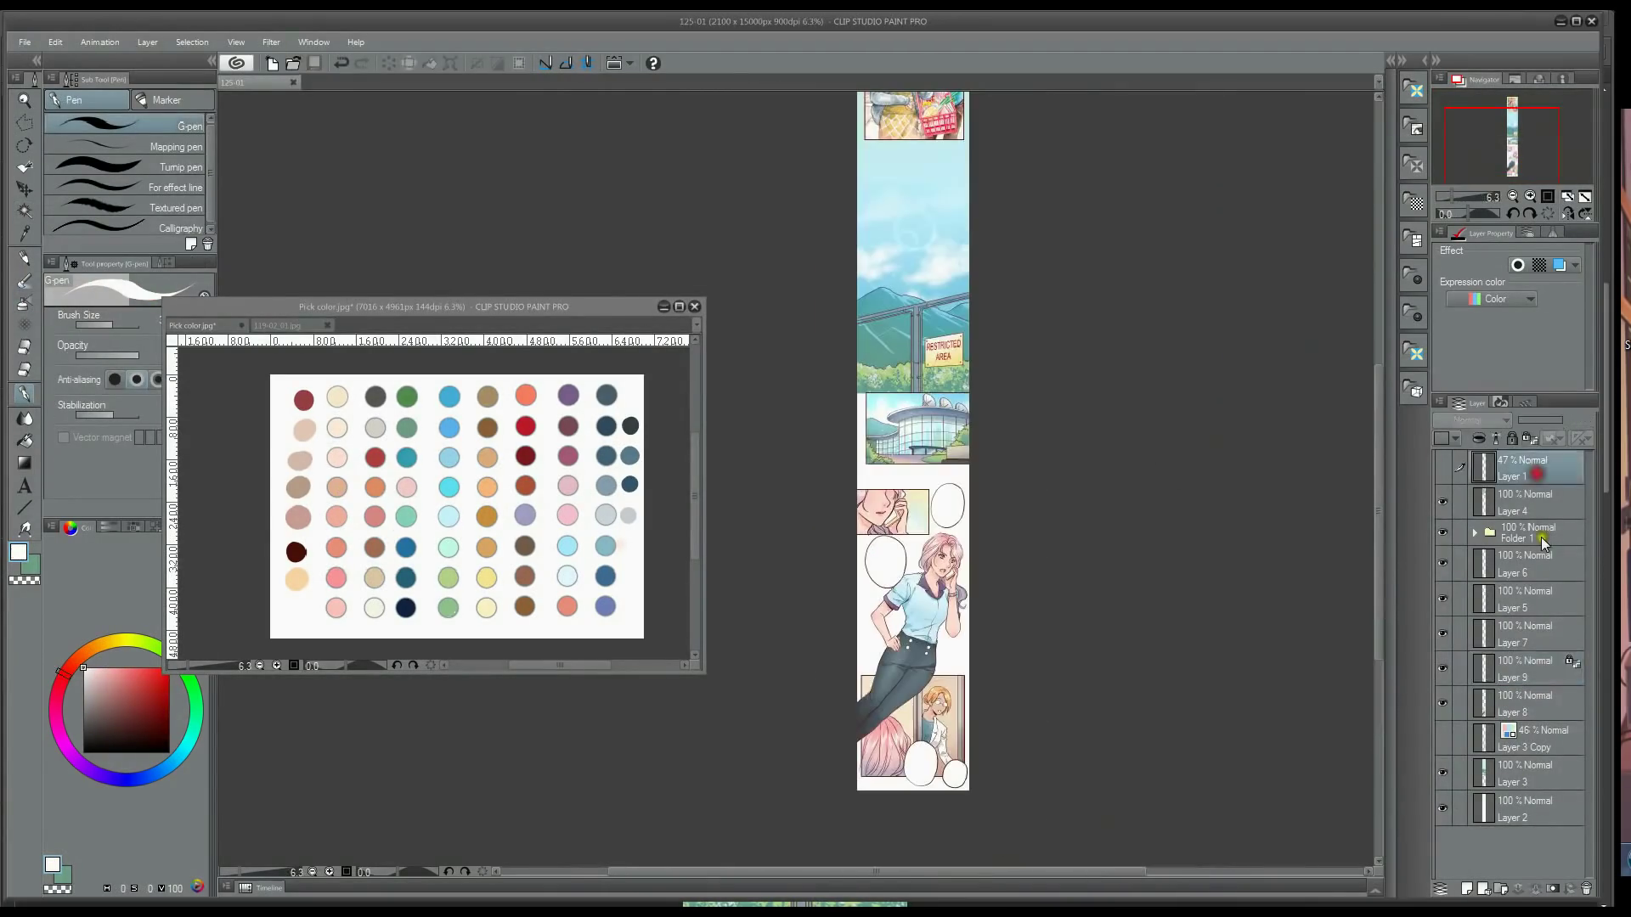
# - Merge the artwork layers and save the page as the PSD file 125-01
pyautogui.rightClick(1516, 797)
pyautogui.click(1515, 774)
pyautogui.click(25, 43)
pyautogui.click(44, 177)
pyautogui.hotkey('ctrl', 'shift', 's')
pyautogui.click(625, 616)
pyautogui.click(565, 718)
pyautogui.click(729, 650)
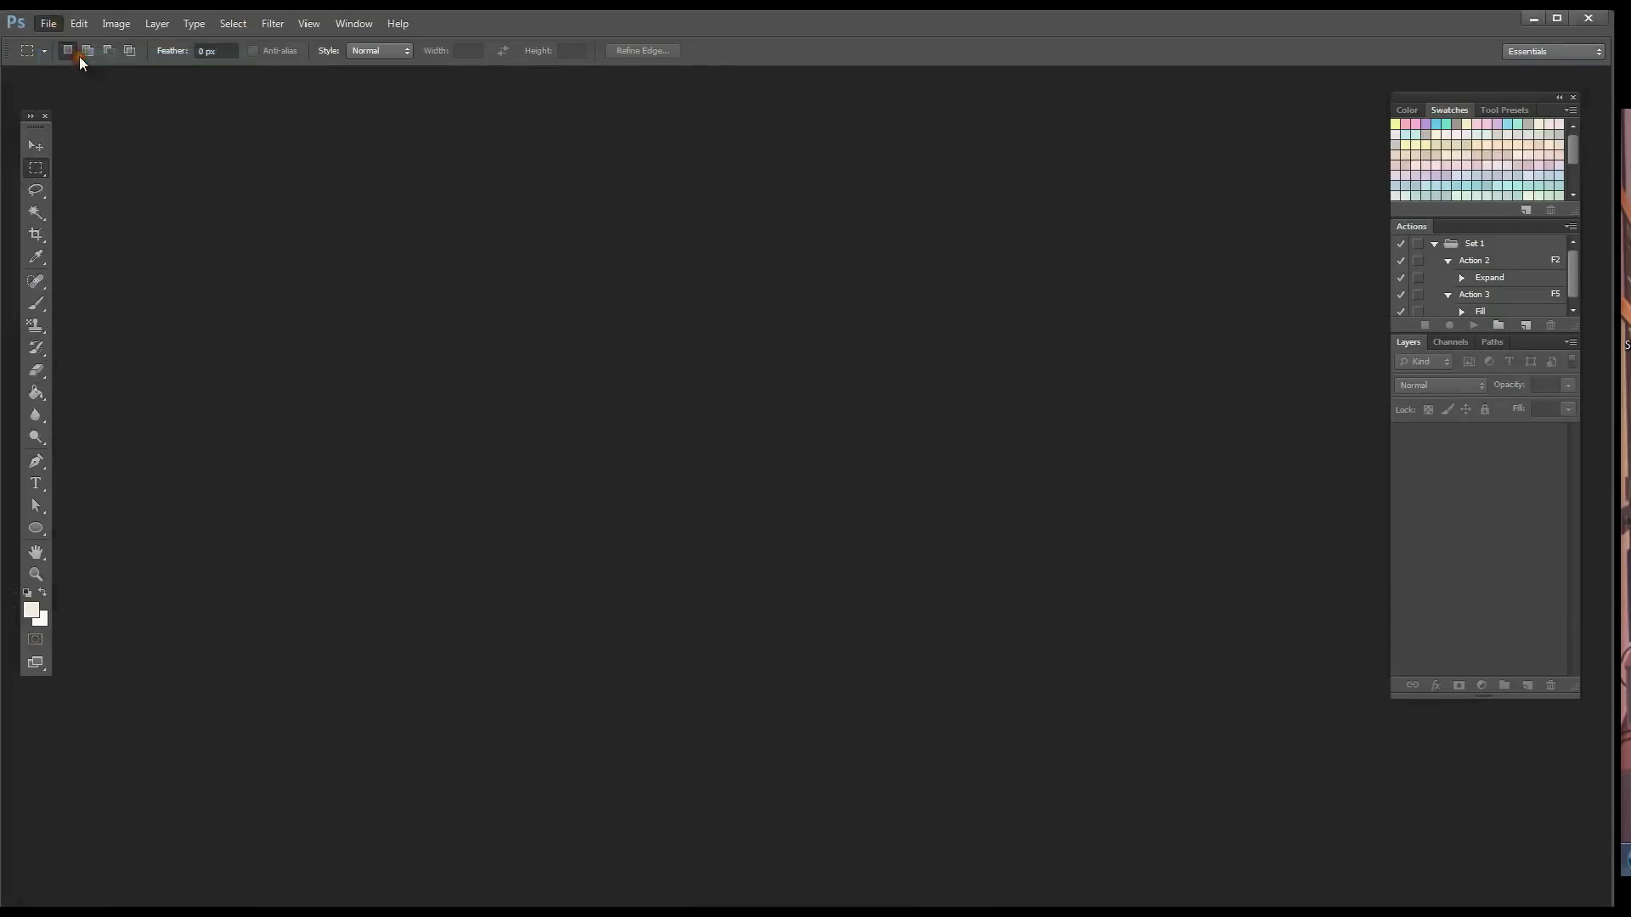
# - Switch to Photoshop and open 125-01.psd from the JADI folder
pyautogui.click(80, 62)
pyautogui.doubleClick(1013, 463)
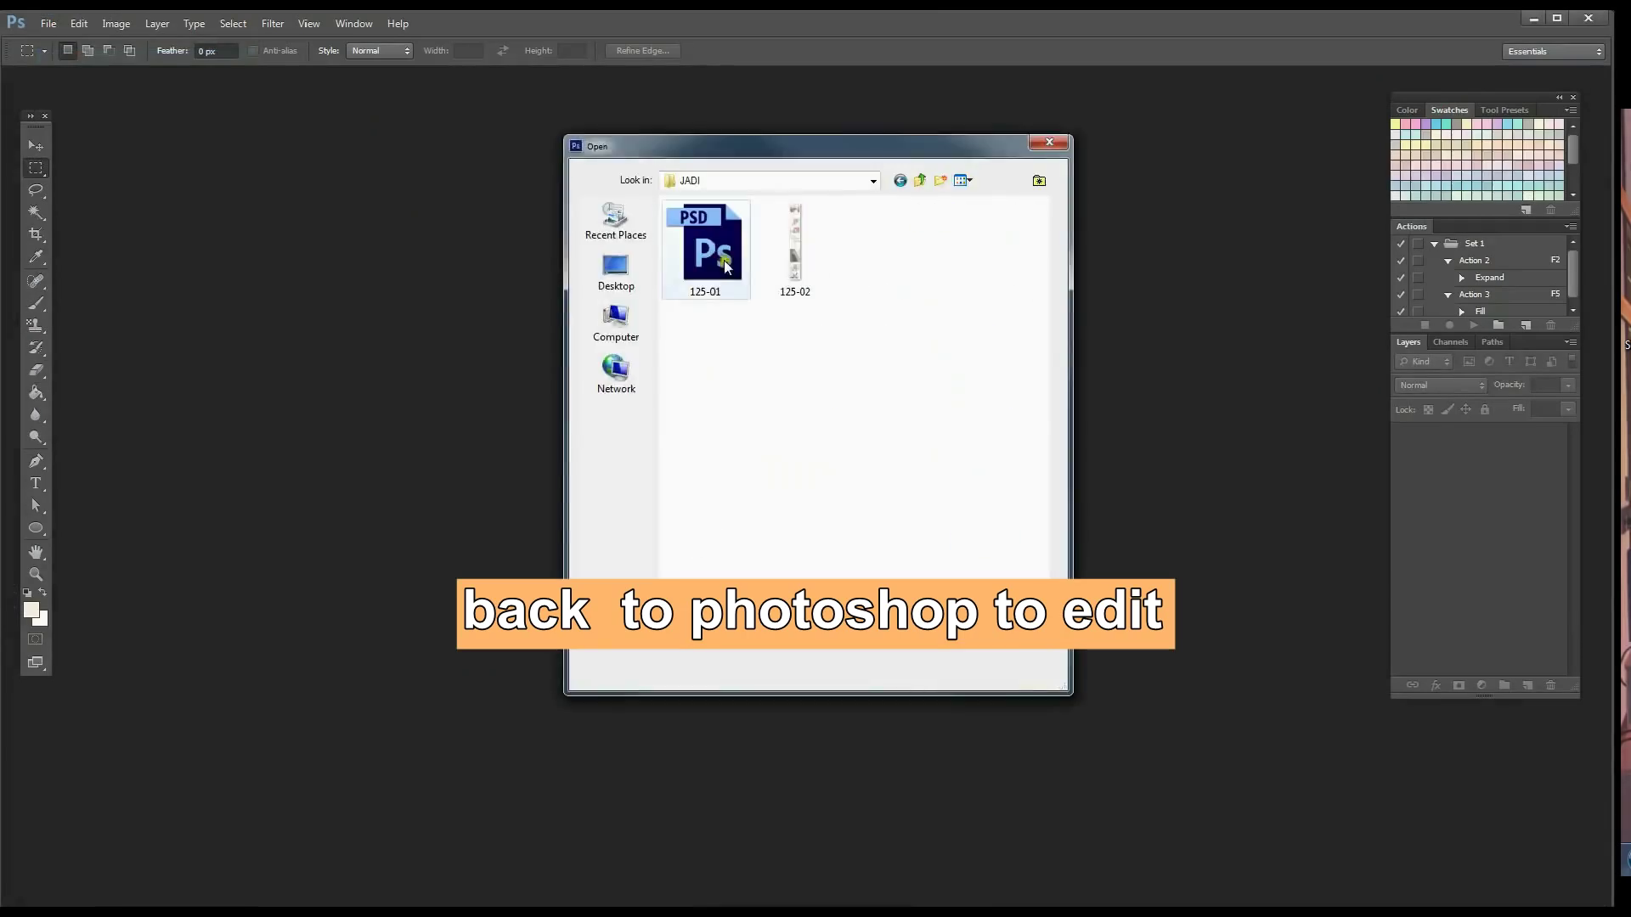
pyautogui.doubleClick(720, 260)
# - Move the "Baiklah.." text into the balloon beside the close-up phone panel
pyautogui.press('v')
pyautogui.hotkey('ctrl', '+')
pyautogui.hotkey('ctrl', '+')
pyautogui.moveTo(1084, 505); pyautogui.dragTo(863, 314)
pyautogui.rightClick(868, 298)
pyautogui.click(892, 307)
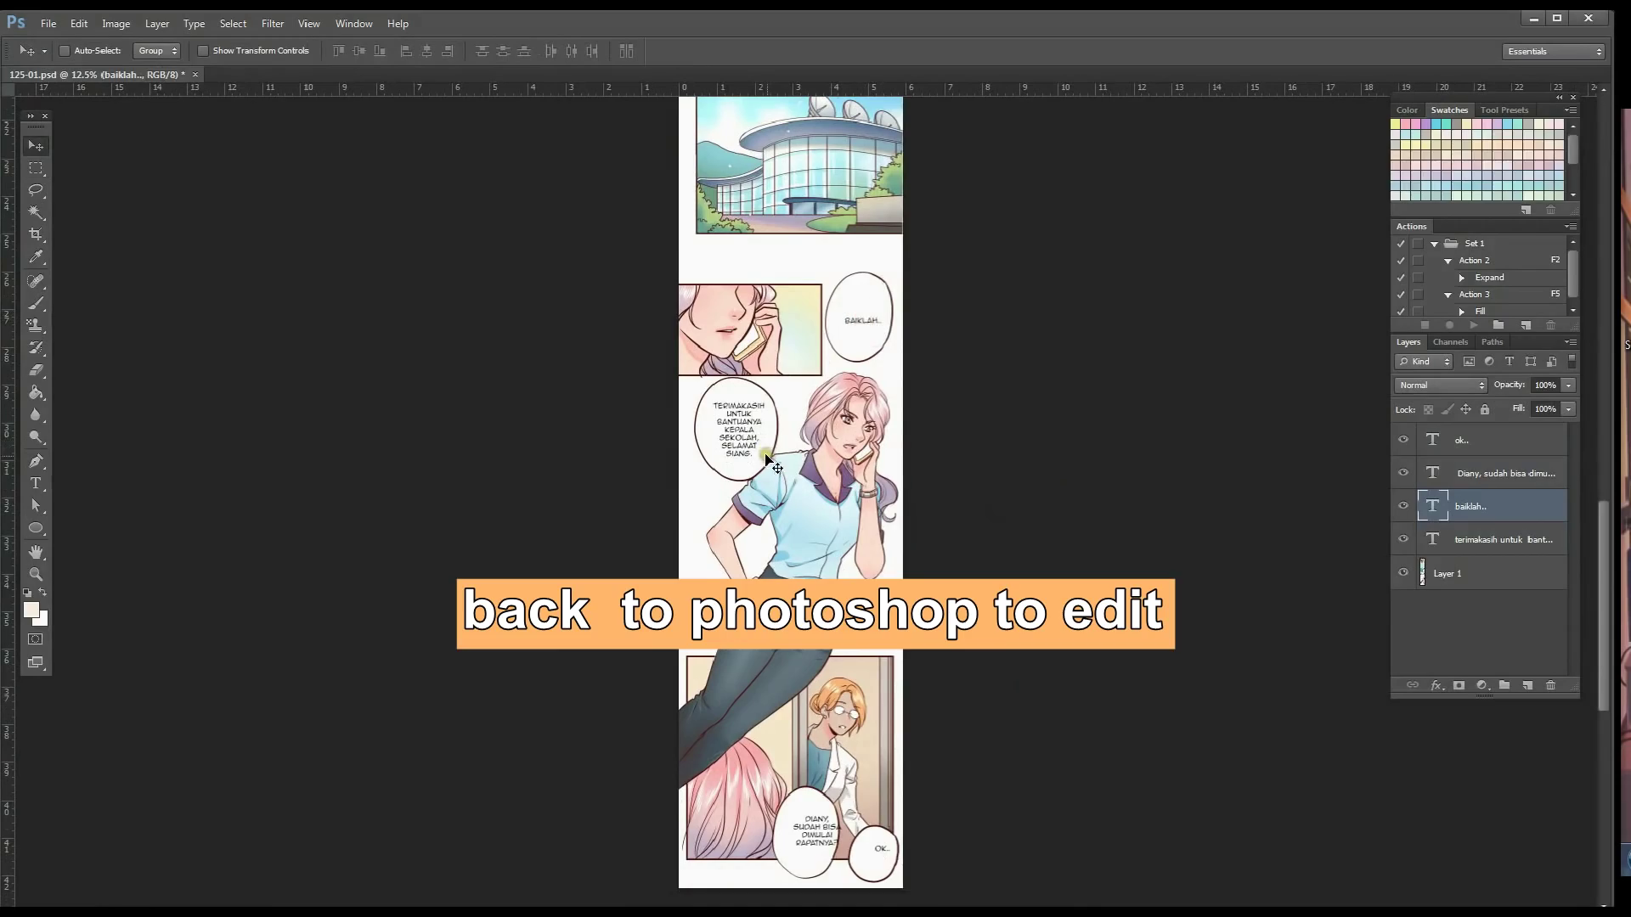
# - Center the dialogue text in the two balloons of the last panel and save the document
pyautogui.rightClick(822, 829)
pyautogui.click(839, 838)
pyautogui.moveTo(819, 836); pyautogui.dragTo(875, 857)
pyautogui.rightClick(886, 852)
pyautogui.click(900, 861)
pyautogui.hotkey('ctrl', 'z')
pyautogui.rightClick(880, 849)
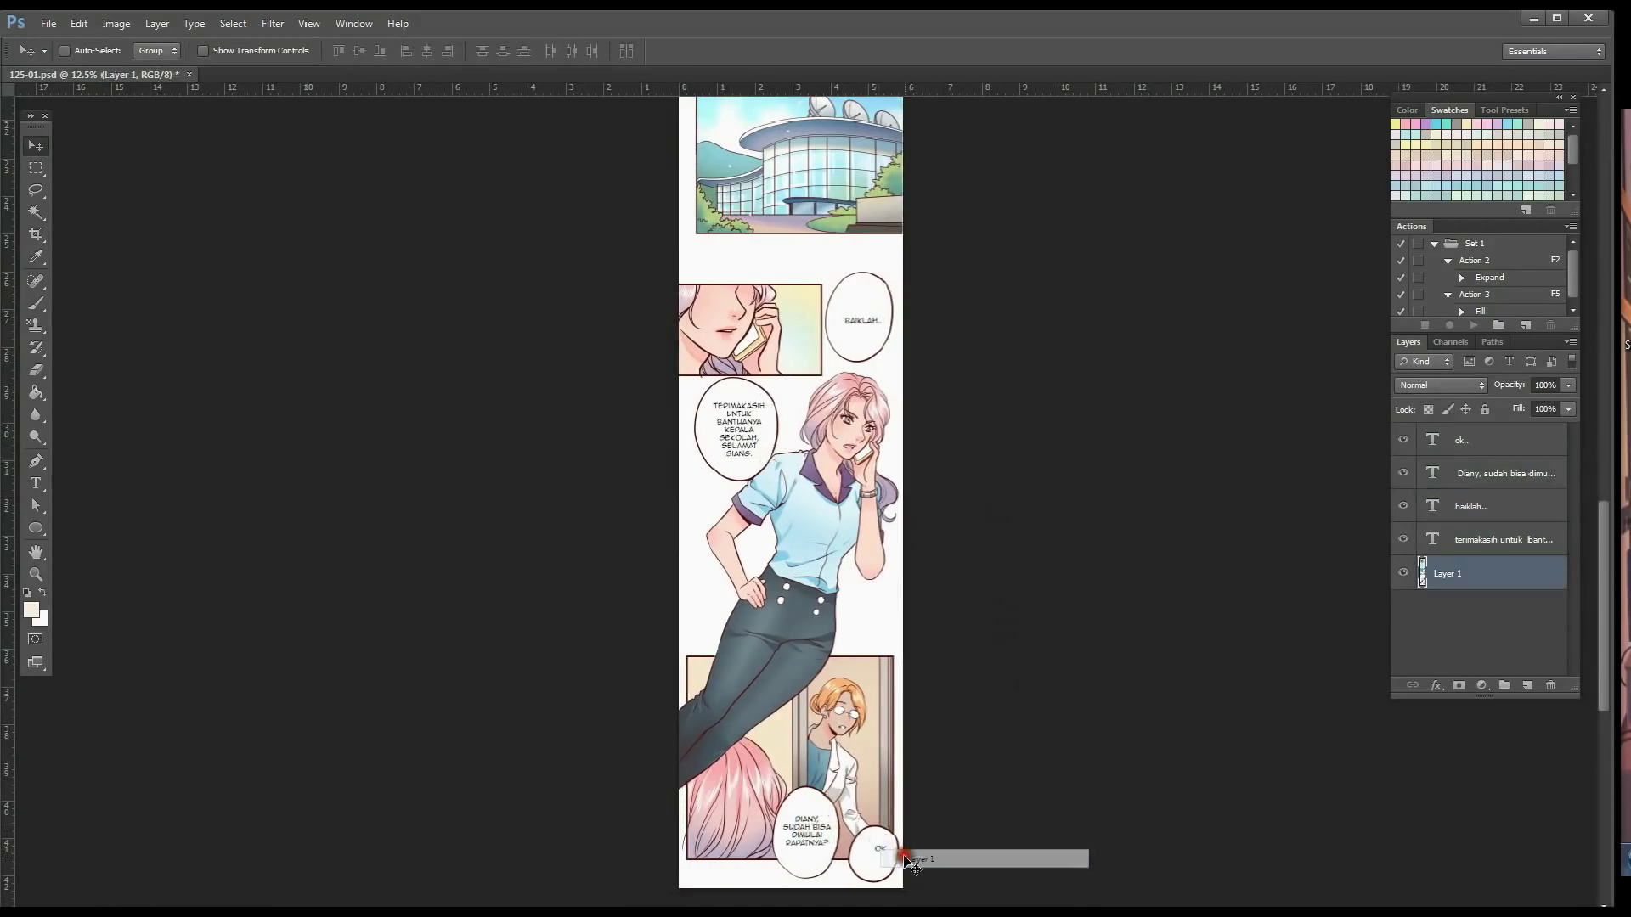
pyautogui.click(917, 854)
pyautogui.scroll(-3, 1075, 703)
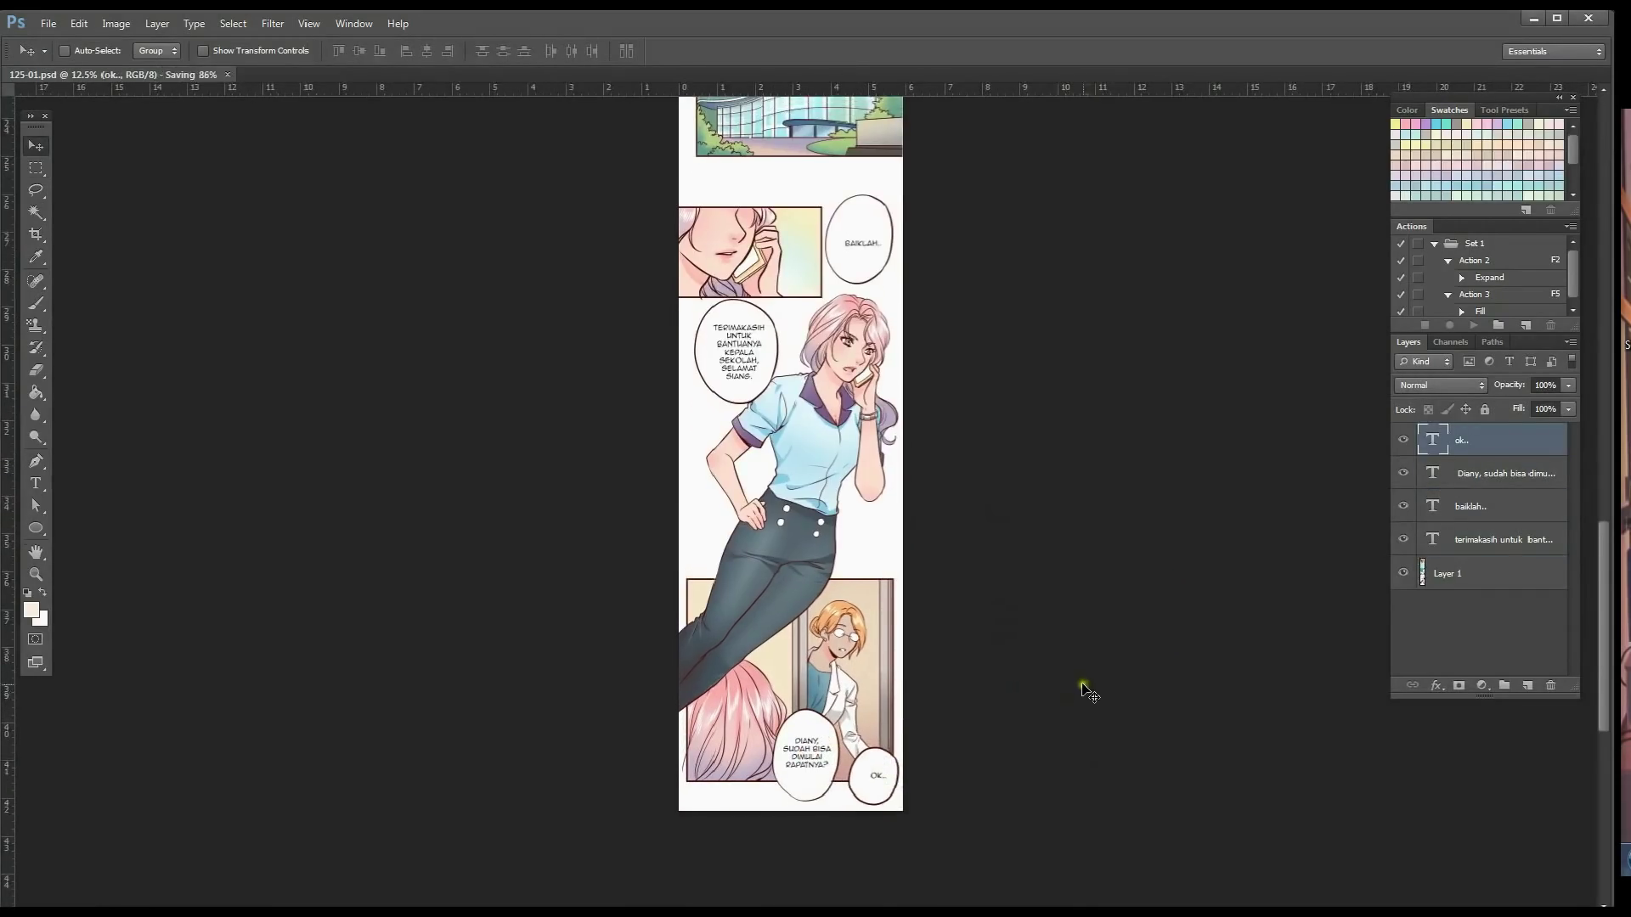
# - Resample the image to a resolution of 300 pixels/inch with proportions constrained
pyautogui.click(129, 28)
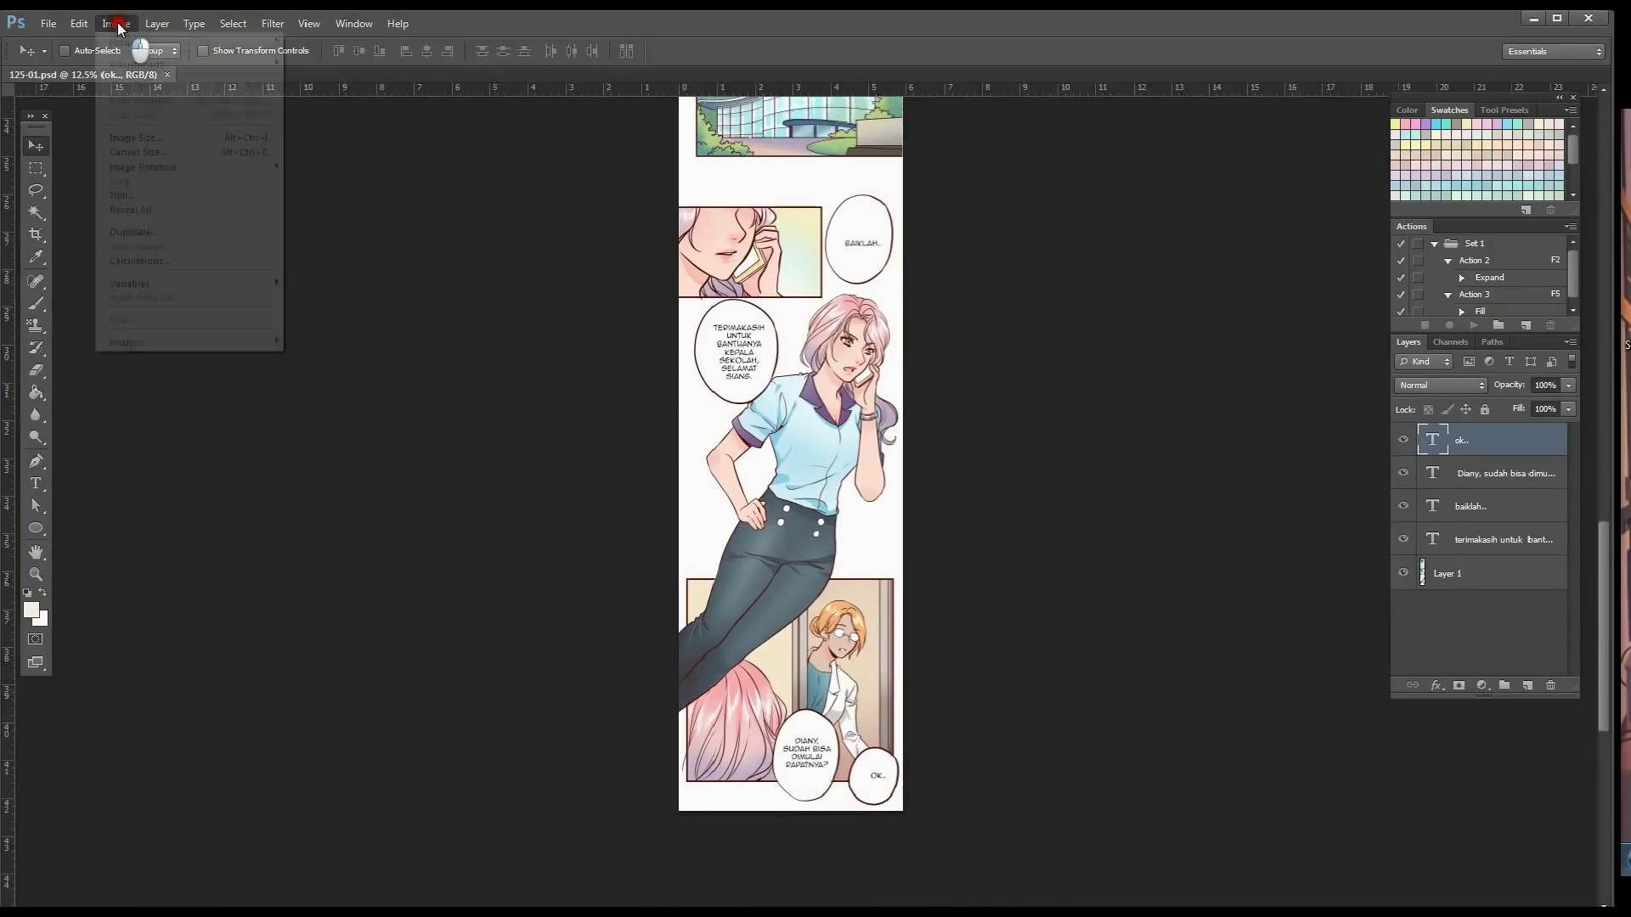
pyautogui.click(162, 141)
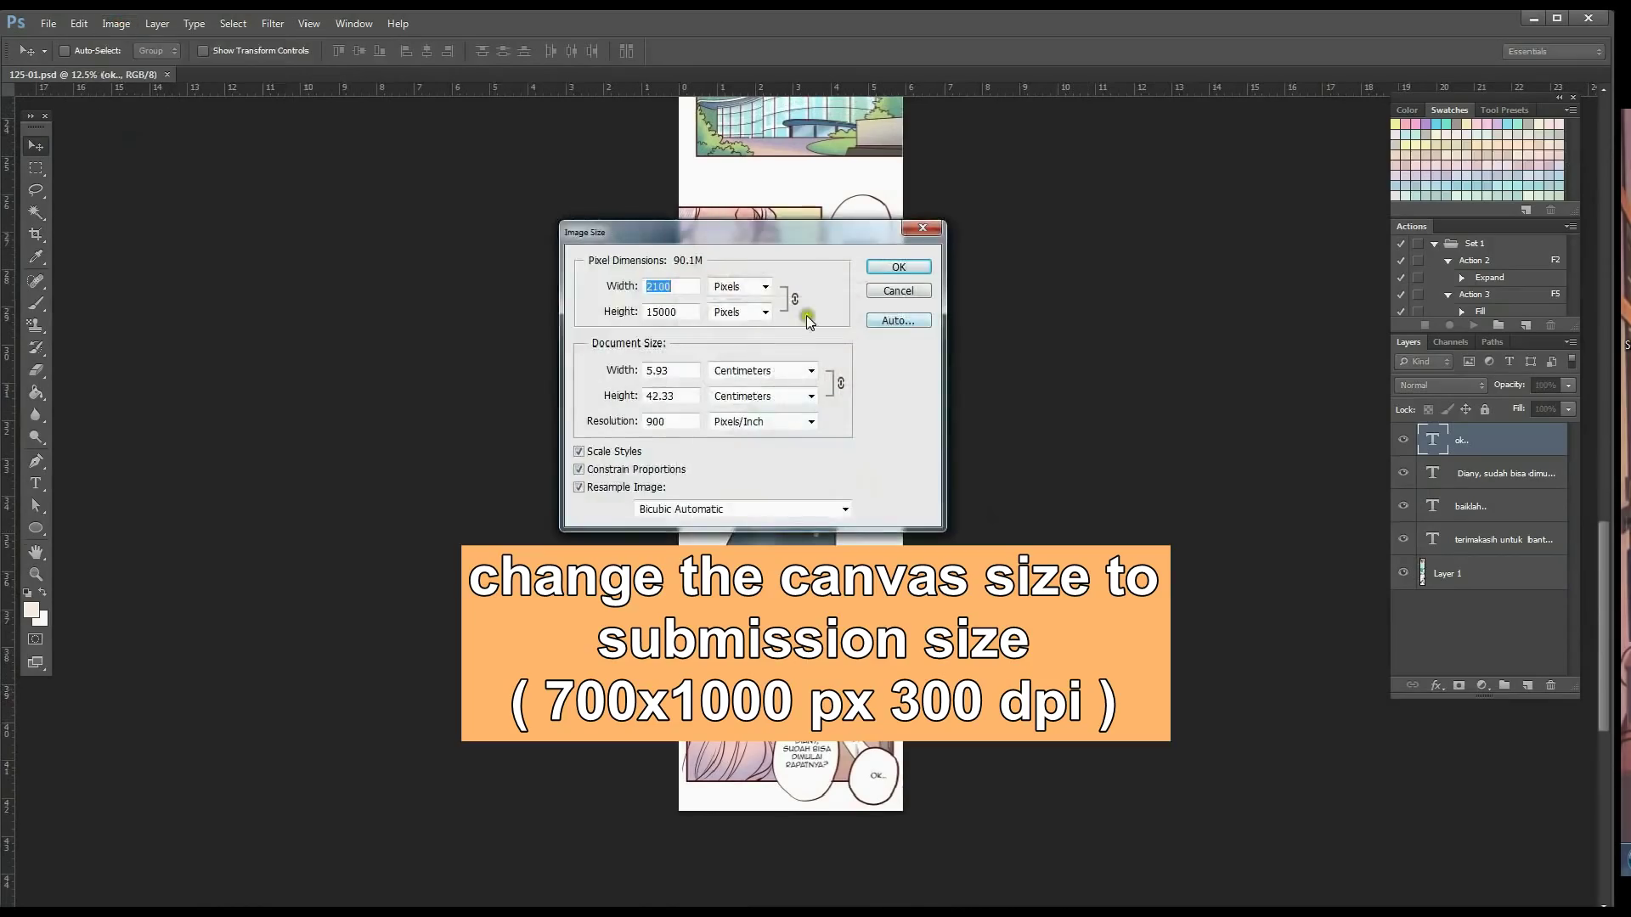
pyautogui.doubleClick(673, 419)
pyautogui.write('300')
pyautogui.click(900, 267)
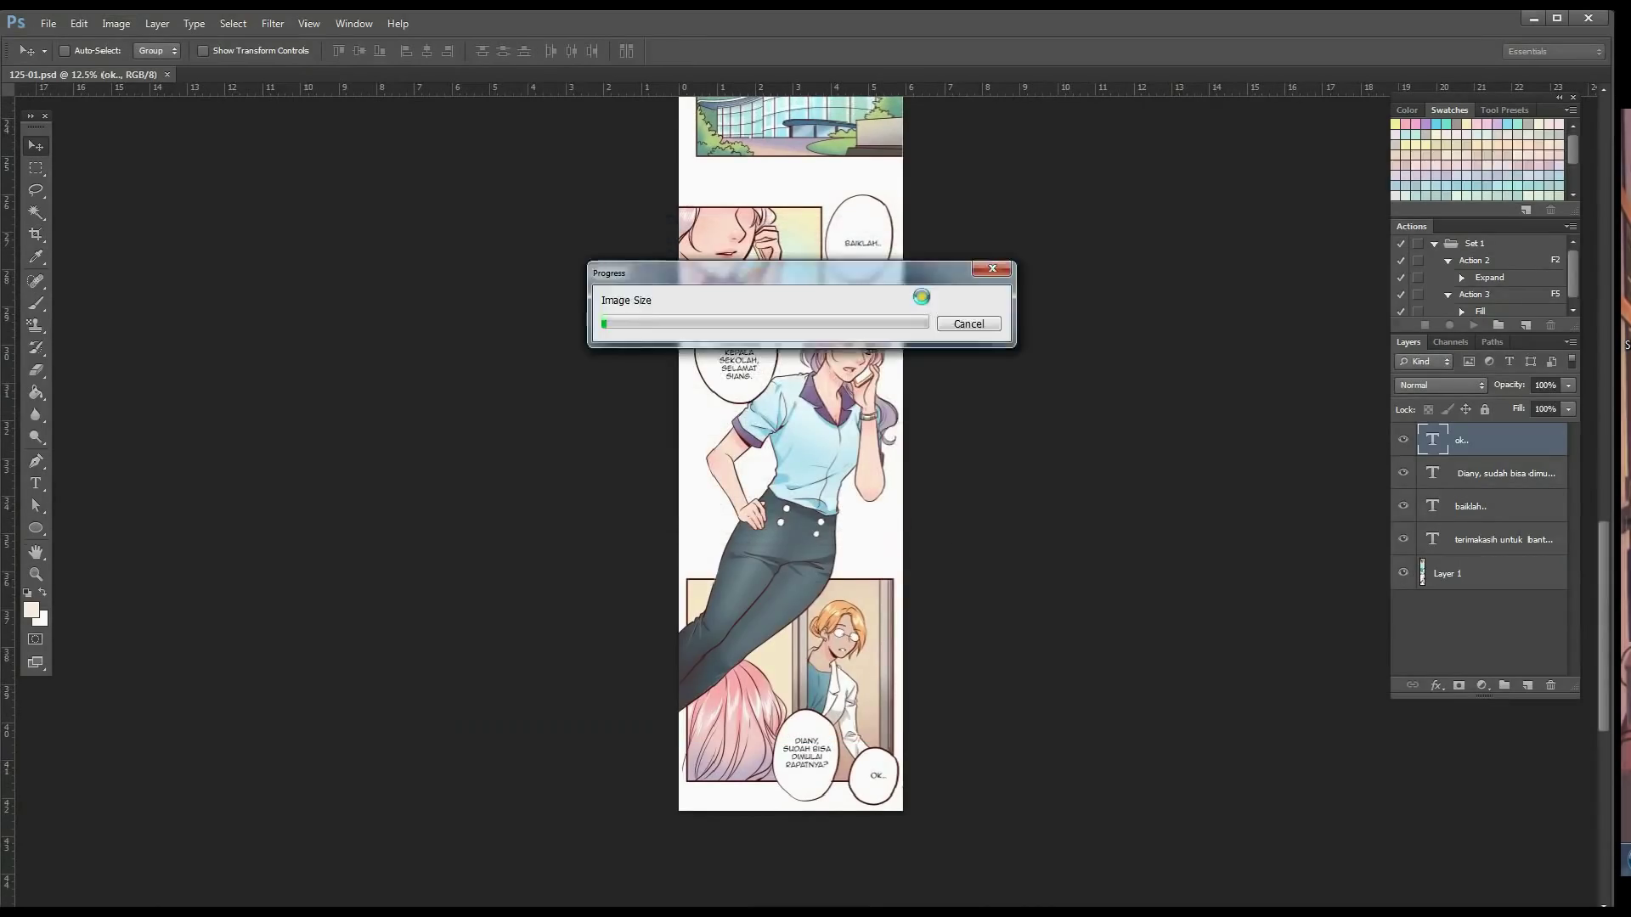
# - Open the EGGNOID title document, copy its tipografi layer group into the page's sky area, and close the title document
pyautogui.click(48, 23)
pyautogui.click(1005, 580)
pyautogui.moveTo(391, 74); pyautogui.dragTo(222, 177)
pyautogui.click(1510, 432)
pyautogui.moveTo(267, 431); pyautogui.dragTo(819, 366)
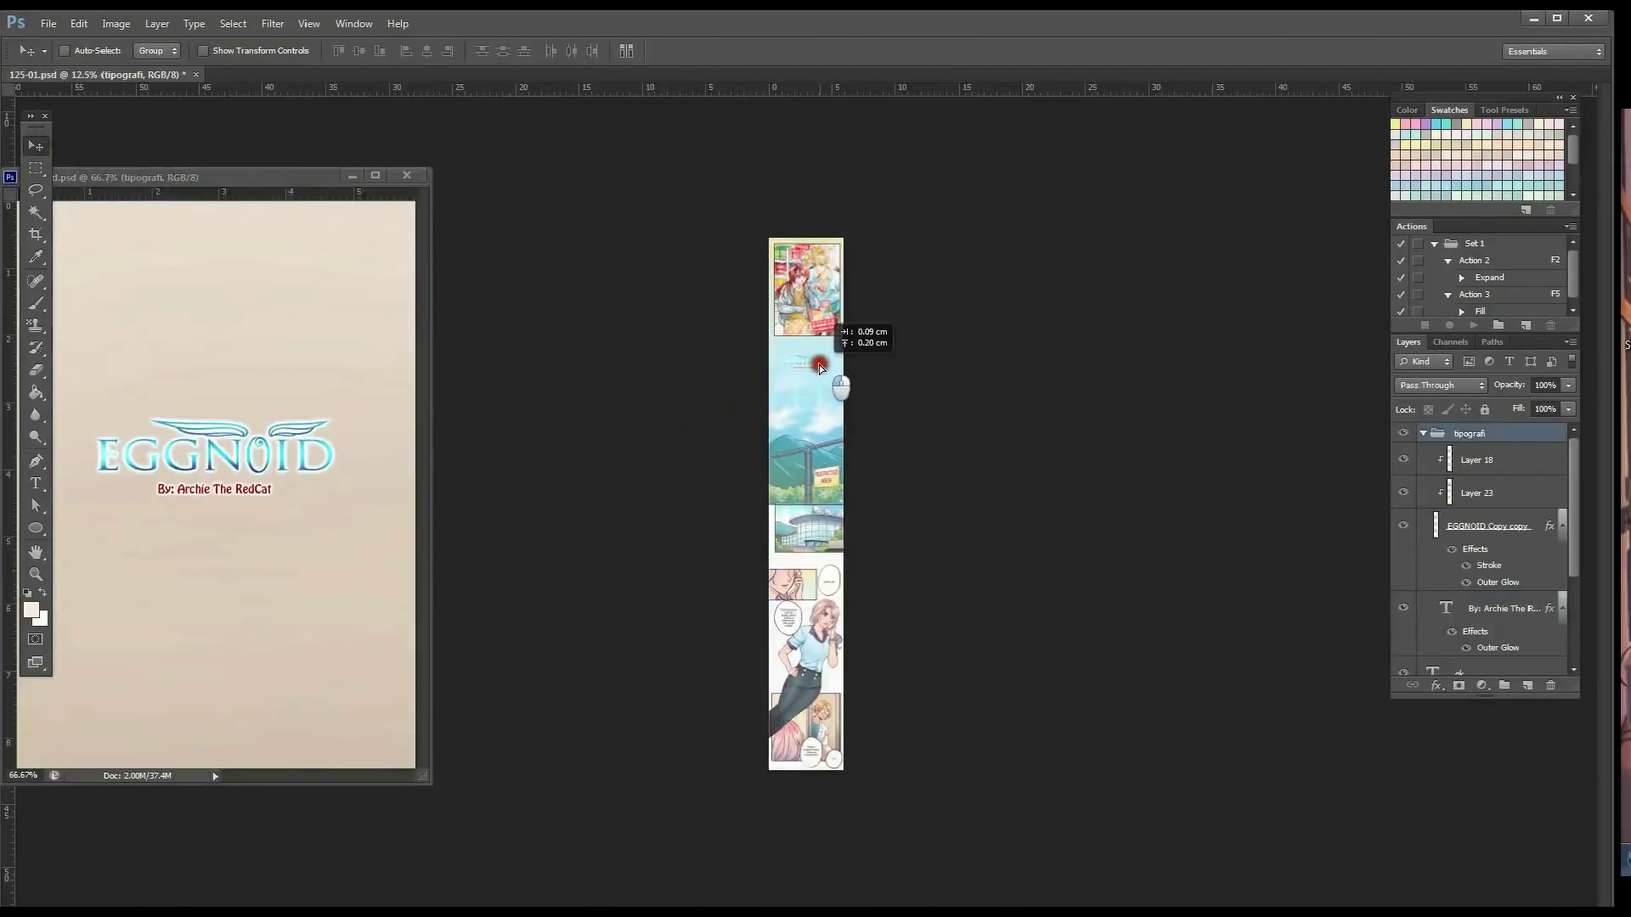
pyautogui.click(407, 175)
# - Fine-tune the position of the EGGNOID title in the sky below the first panel
pyautogui.hotkey('ctrl', '+')
pyautogui.hotkey('ctrl', '+')
pyautogui.hotkey('ctrl', '+')
pyautogui.moveTo(965, 195); pyautogui.dragTo(961, 415)
pyautogui.moveTo(836, 328); pyautogui.dragTo(832, 347)
pyautogui.hotkey('ctrl', '-')
pyautogui.hotkey('ctrl', '-')
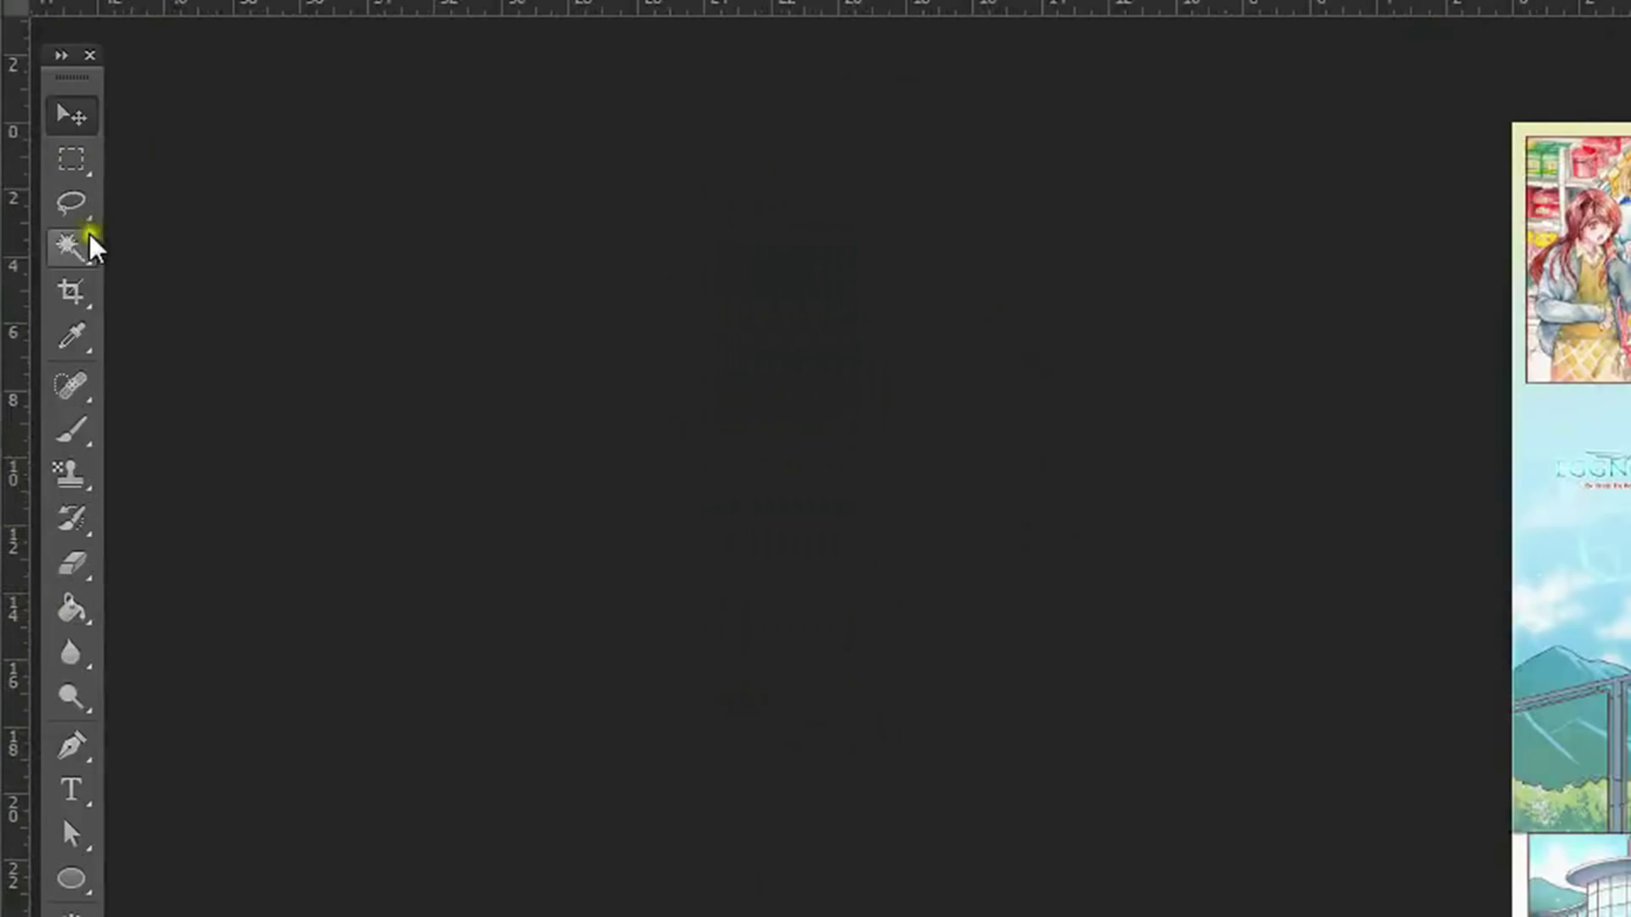
# - Use the Slice tool to divide the whole page horizontally into 5 evenly spaced slices
pyautogui.click(75, 294)
pyautogui.rightClick(76, 289)
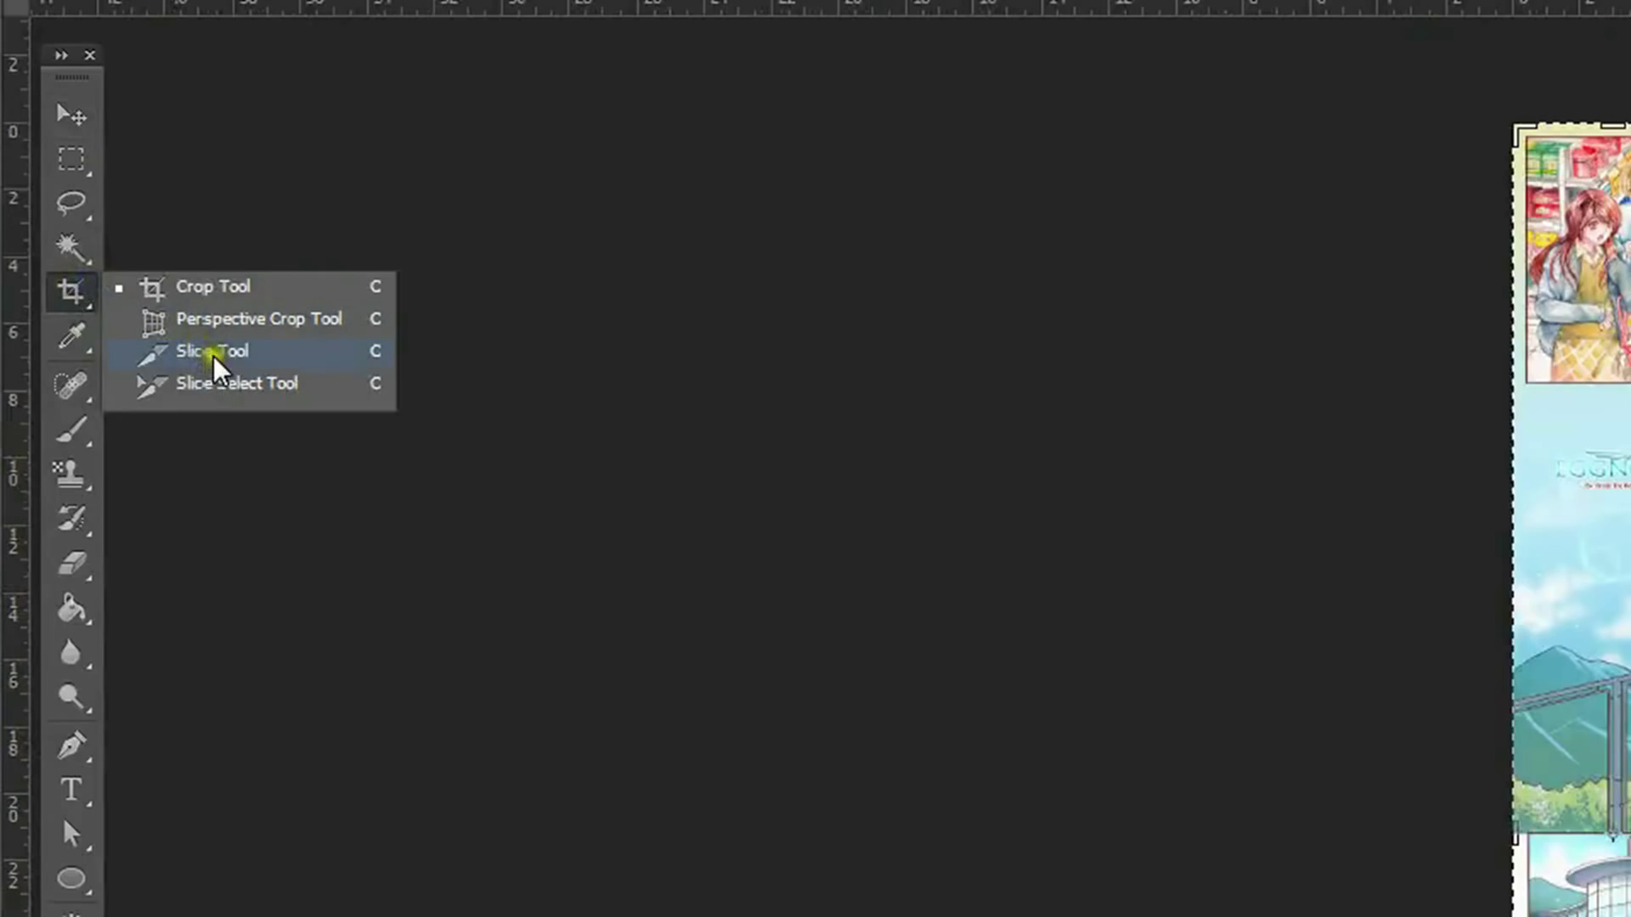
pyautogui.click(212, 355)
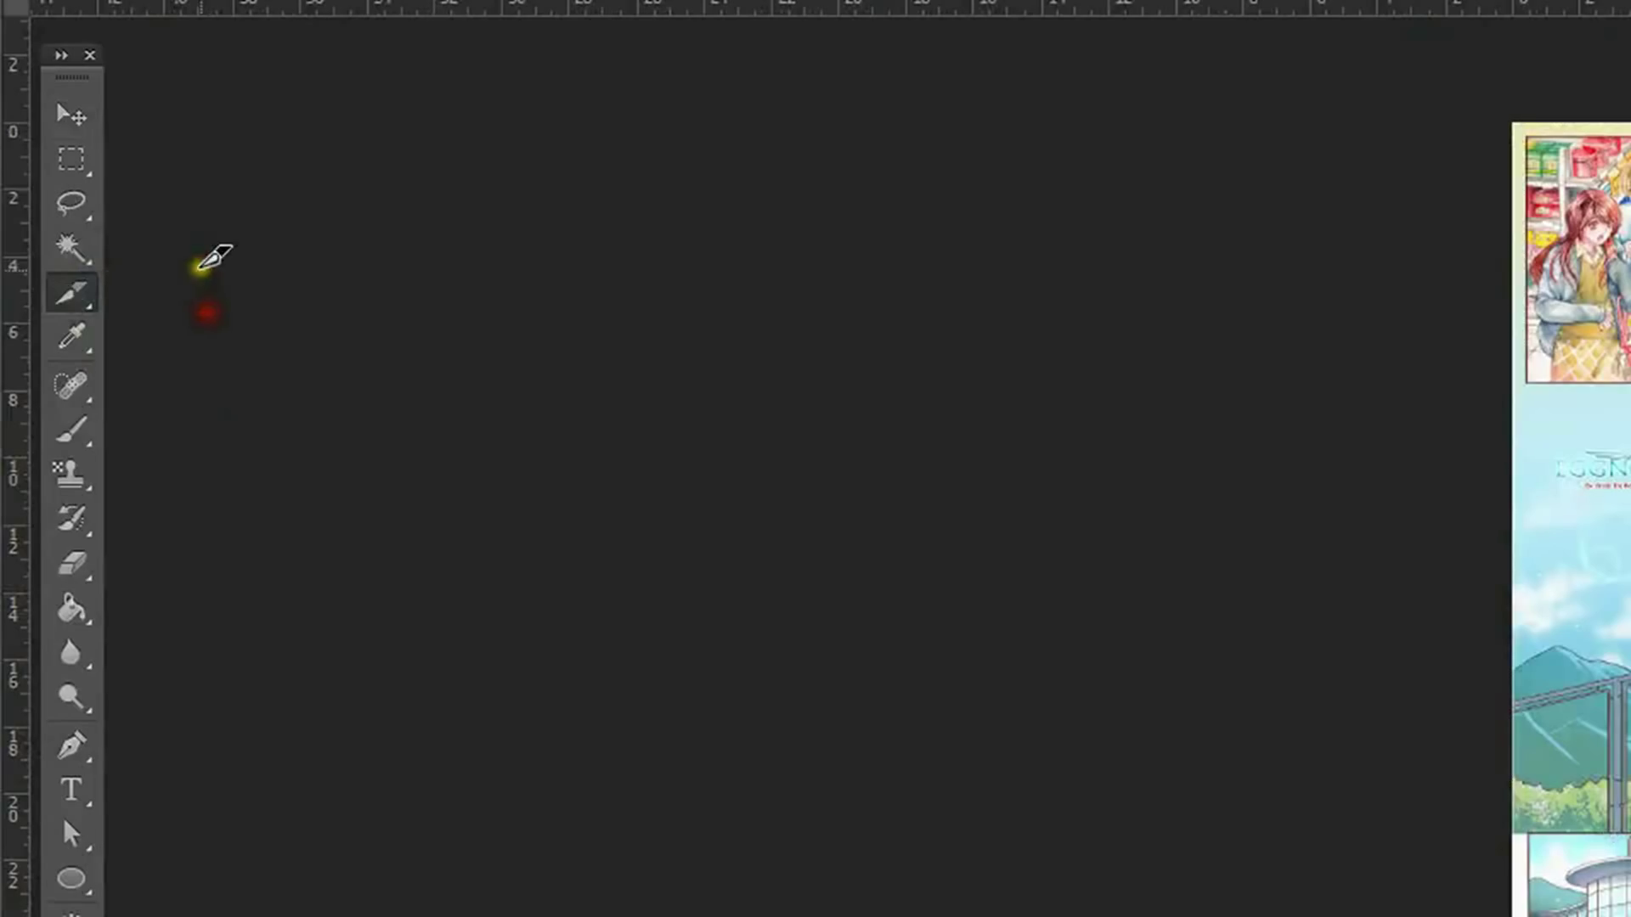
pyautogui.rightClick(721, 309)
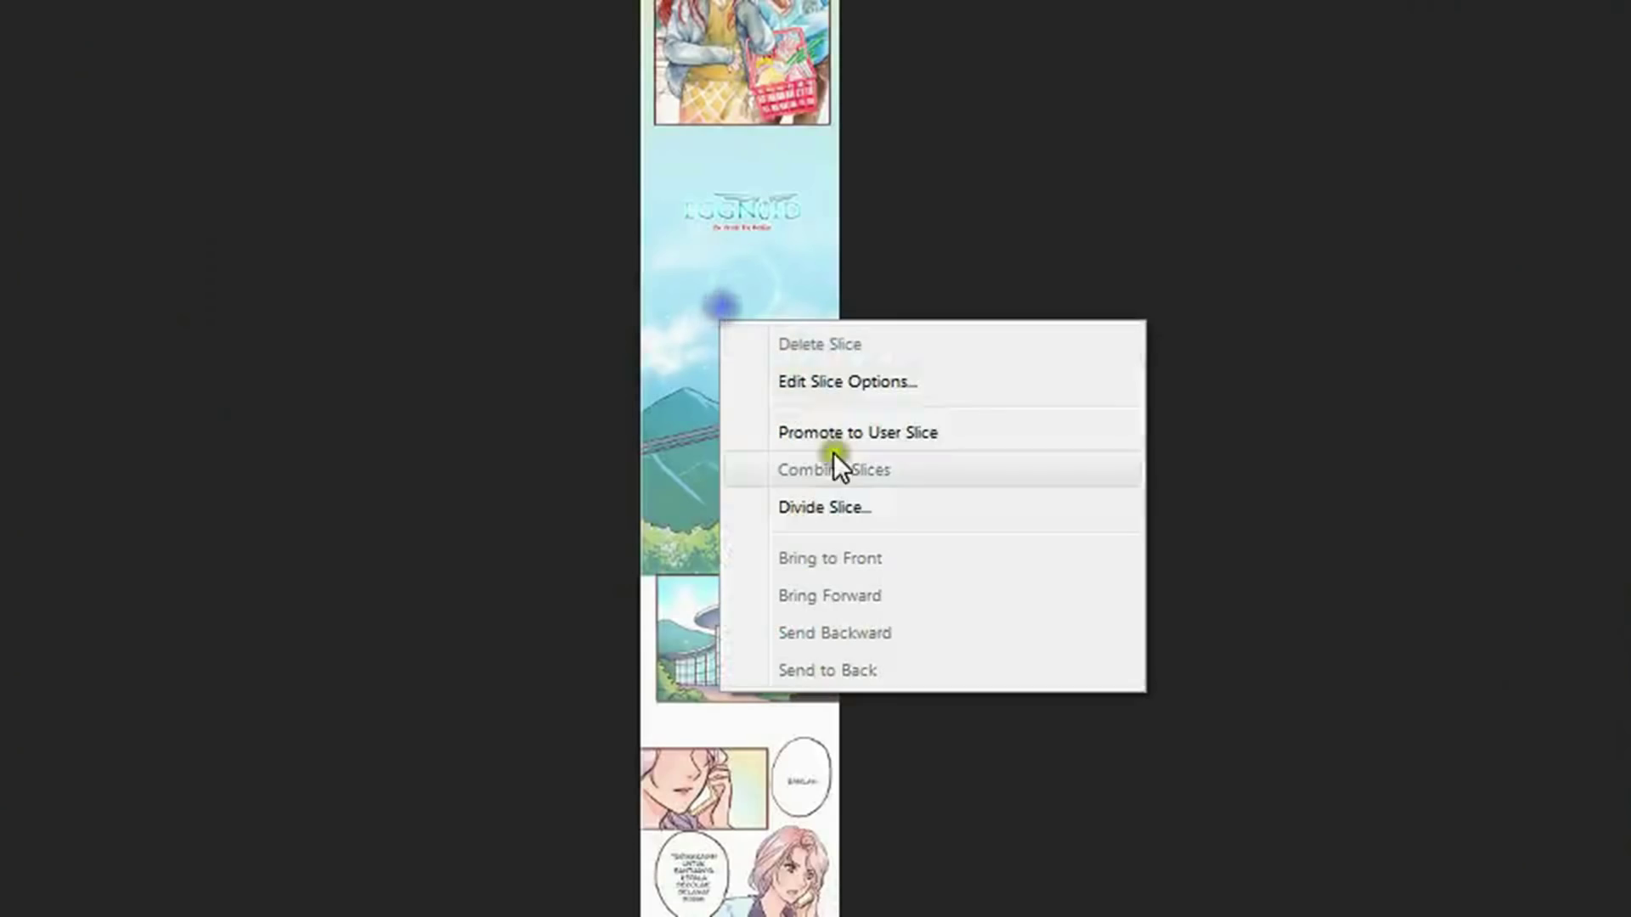
pyautogui.click(868, 497)
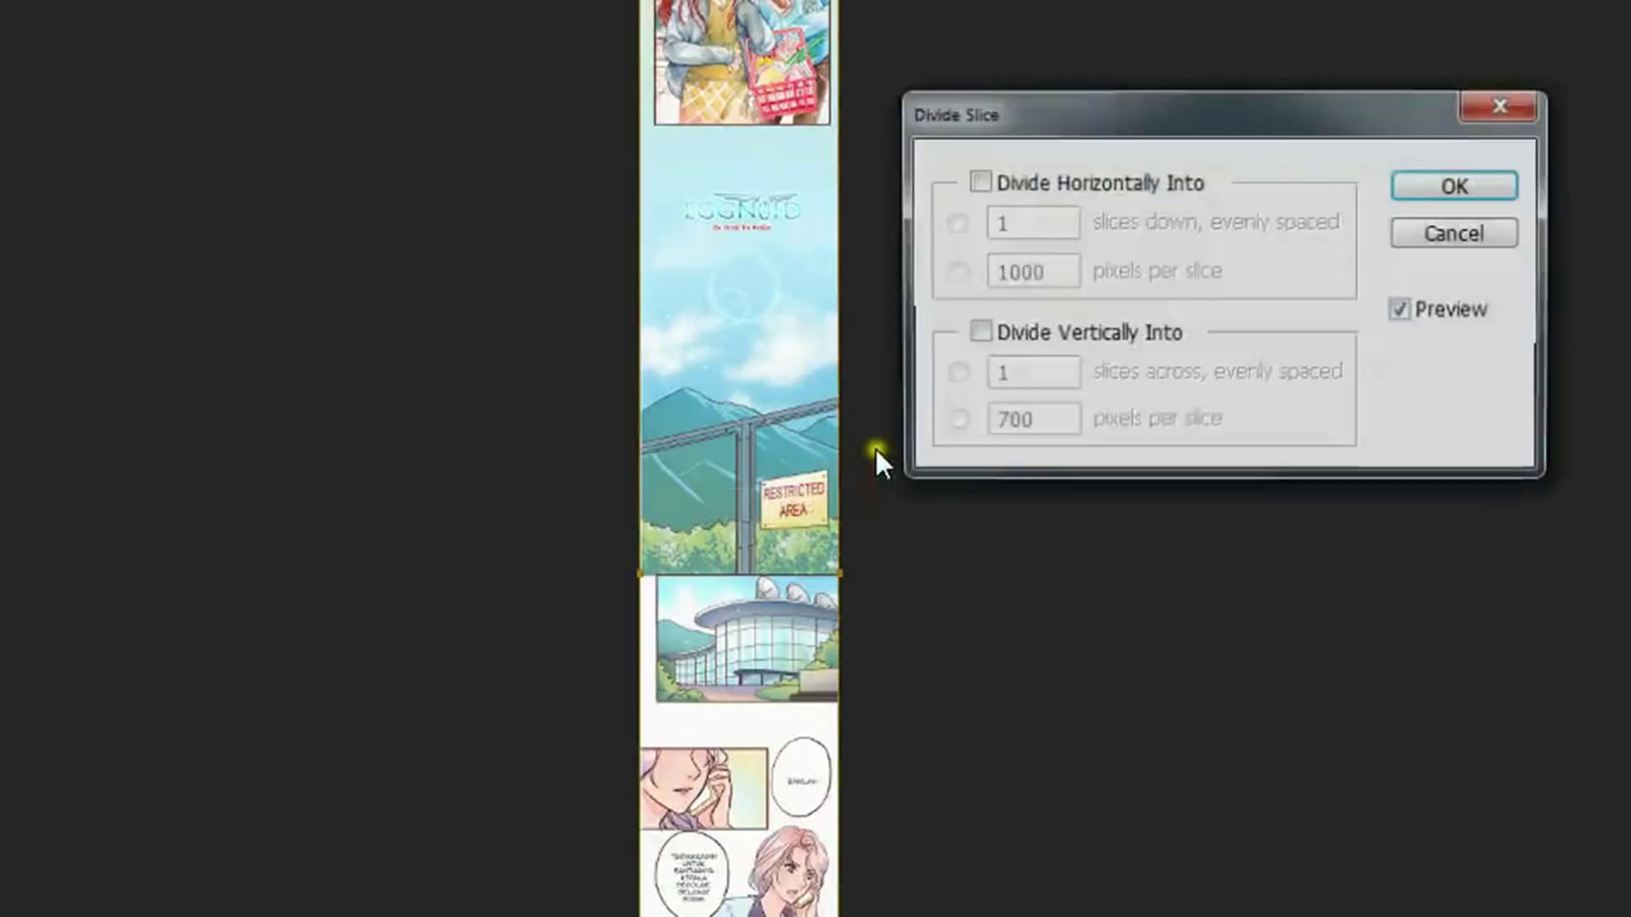
pyautogui.click(978, 181)
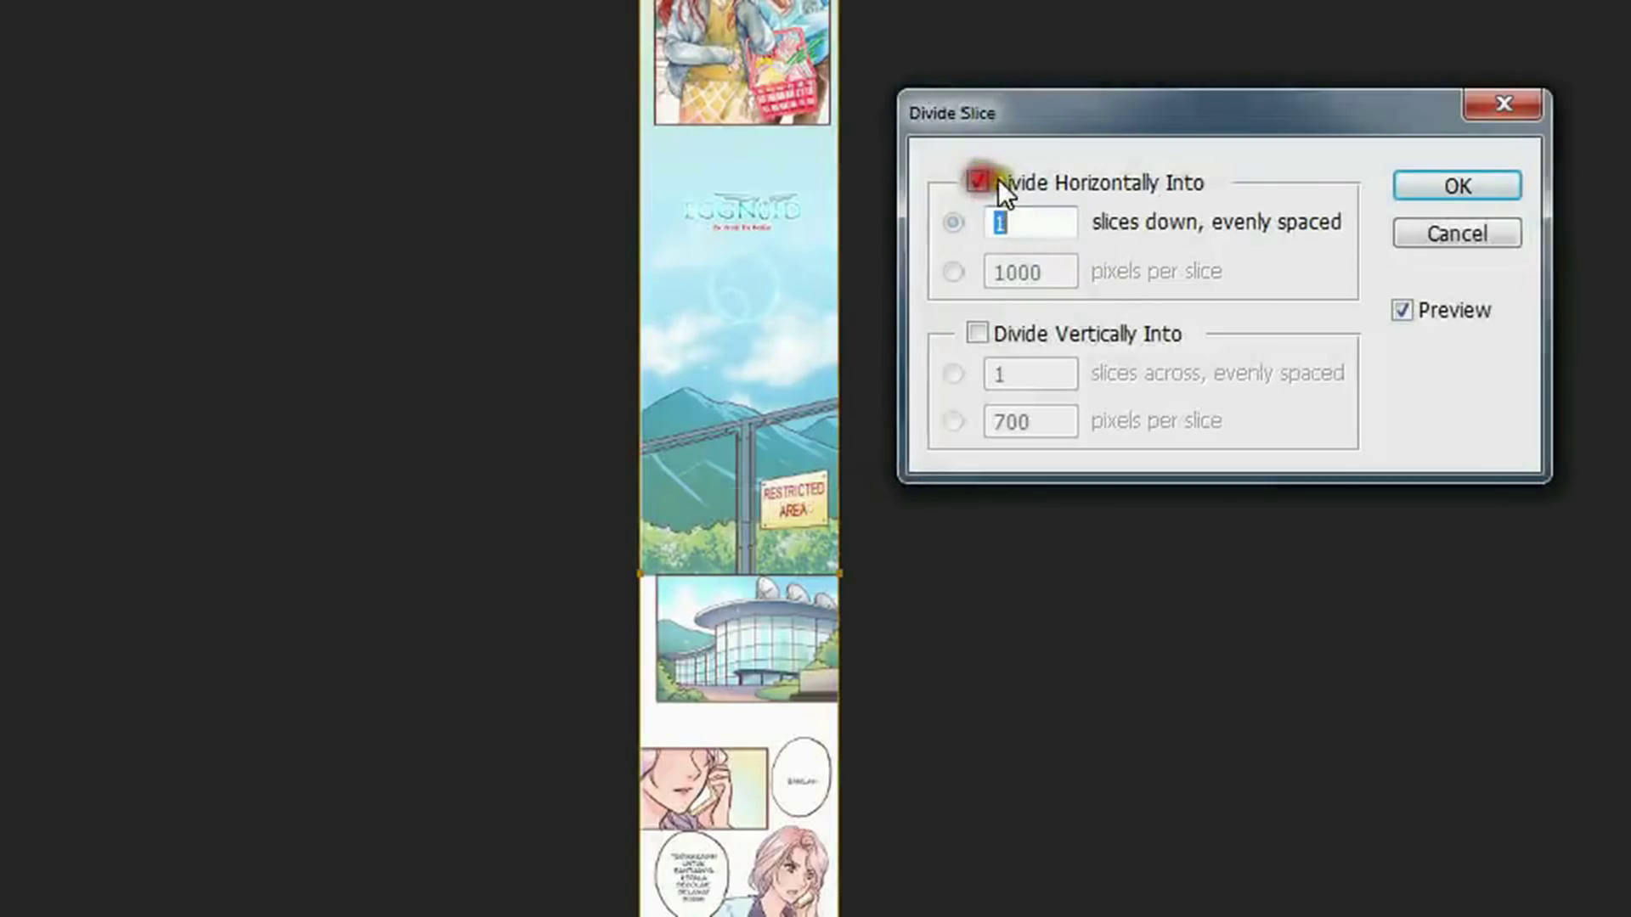
pyautogui.click(995, 221)
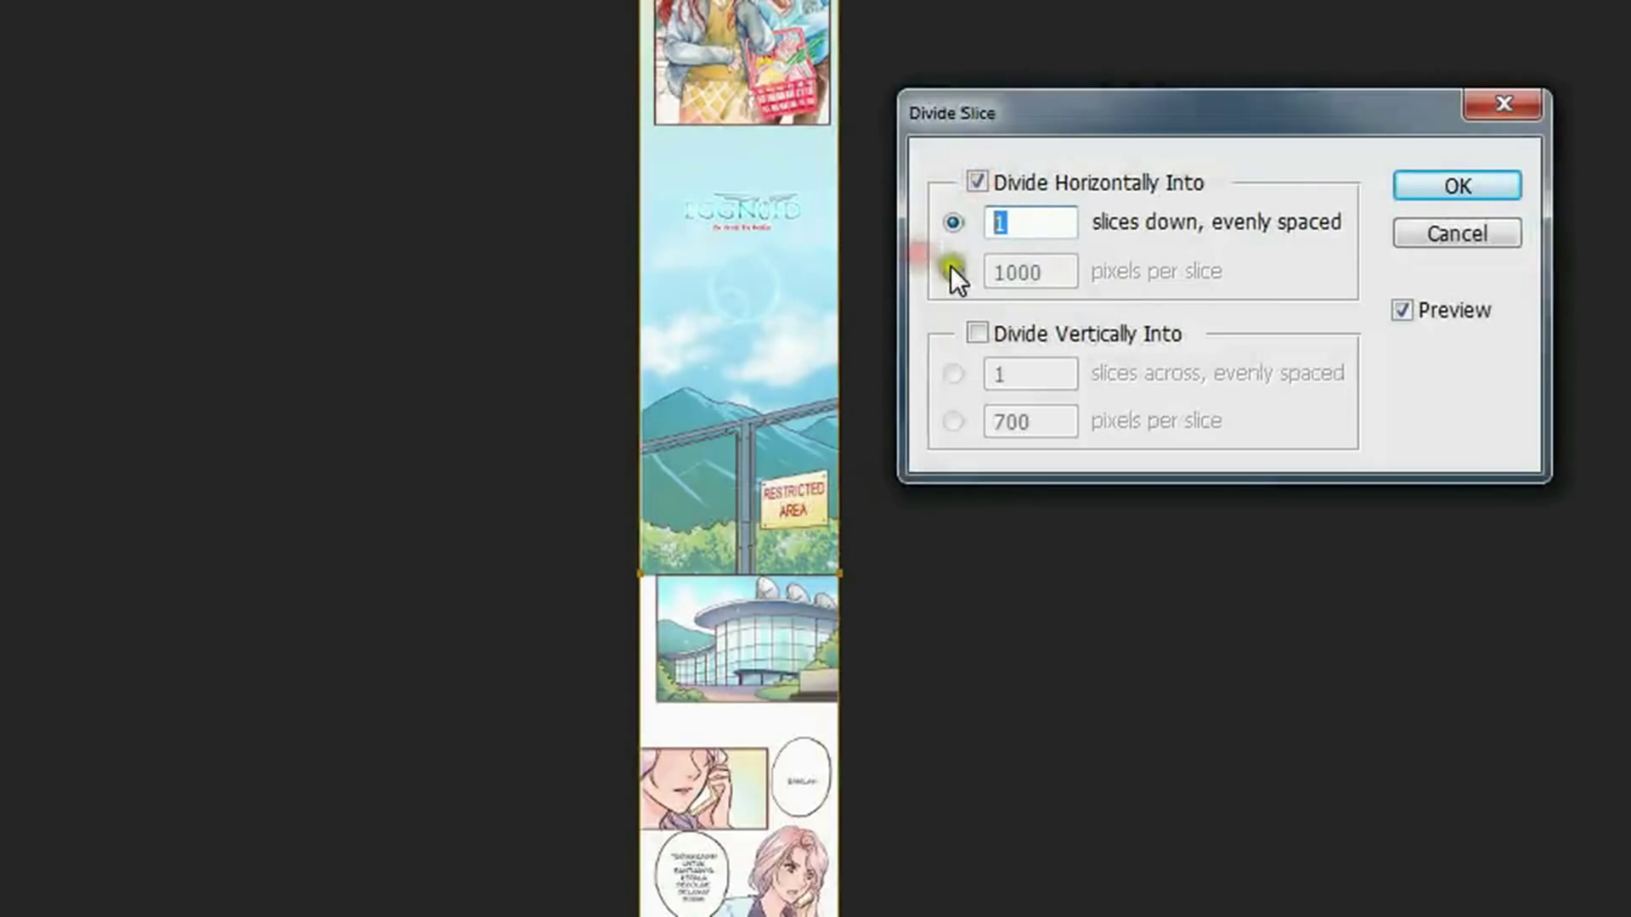
pyautogui.write('5')
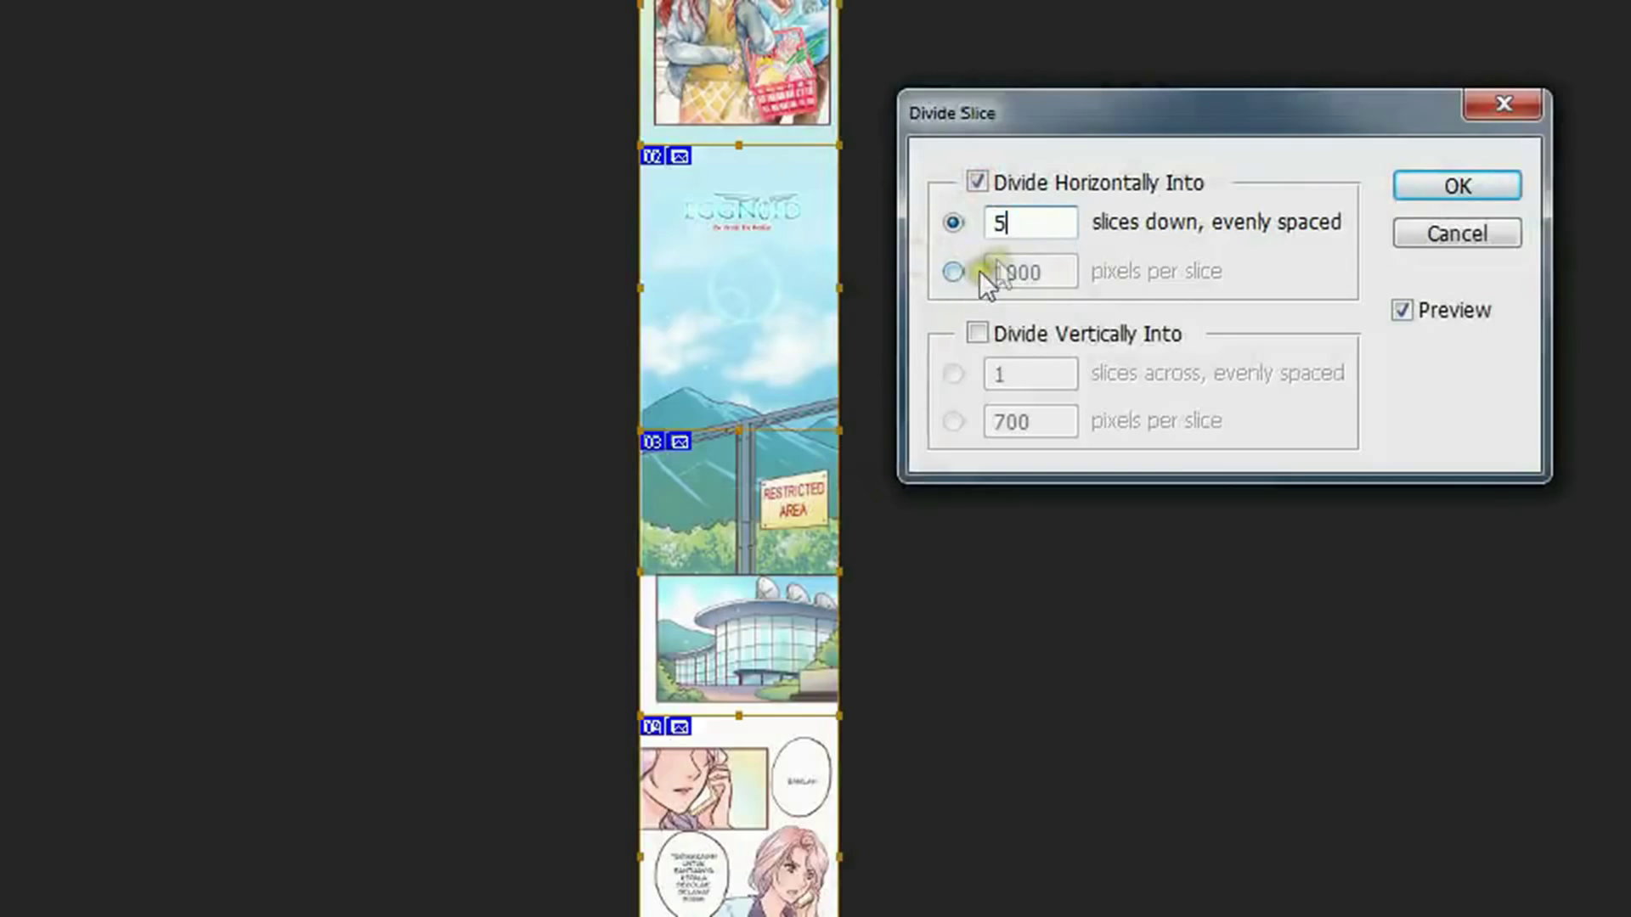
pyautogui.click(1495, 186)
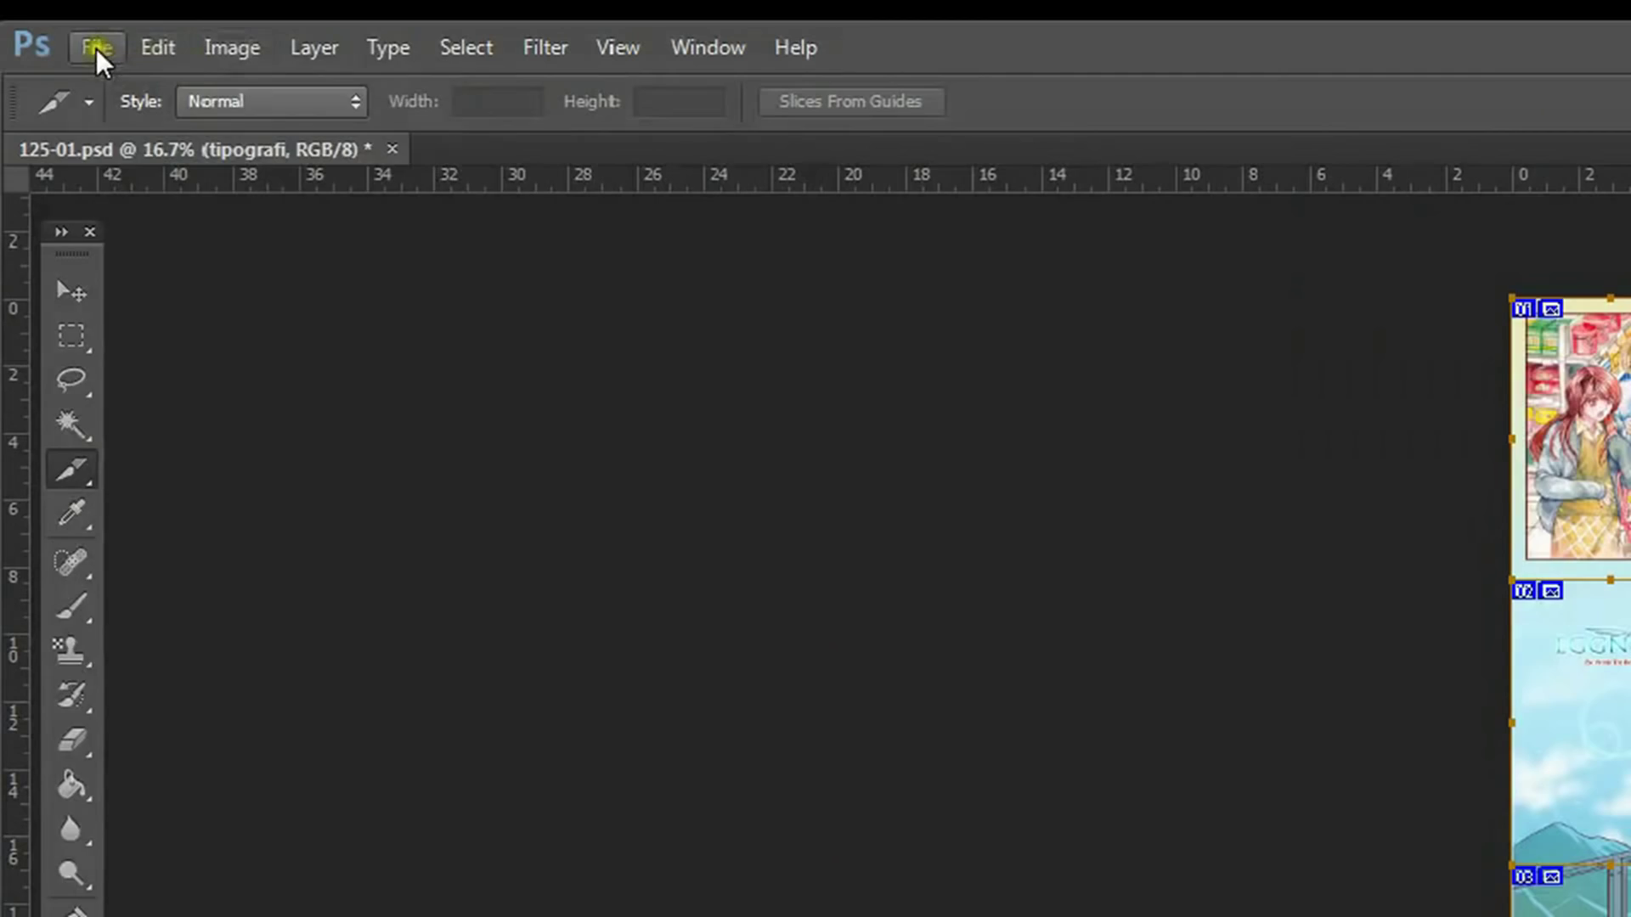
# - Export all slices for web as Maximum quality JPEG images named 125-01.jpg in the 125 folder
pyautogui.click(48, 23)
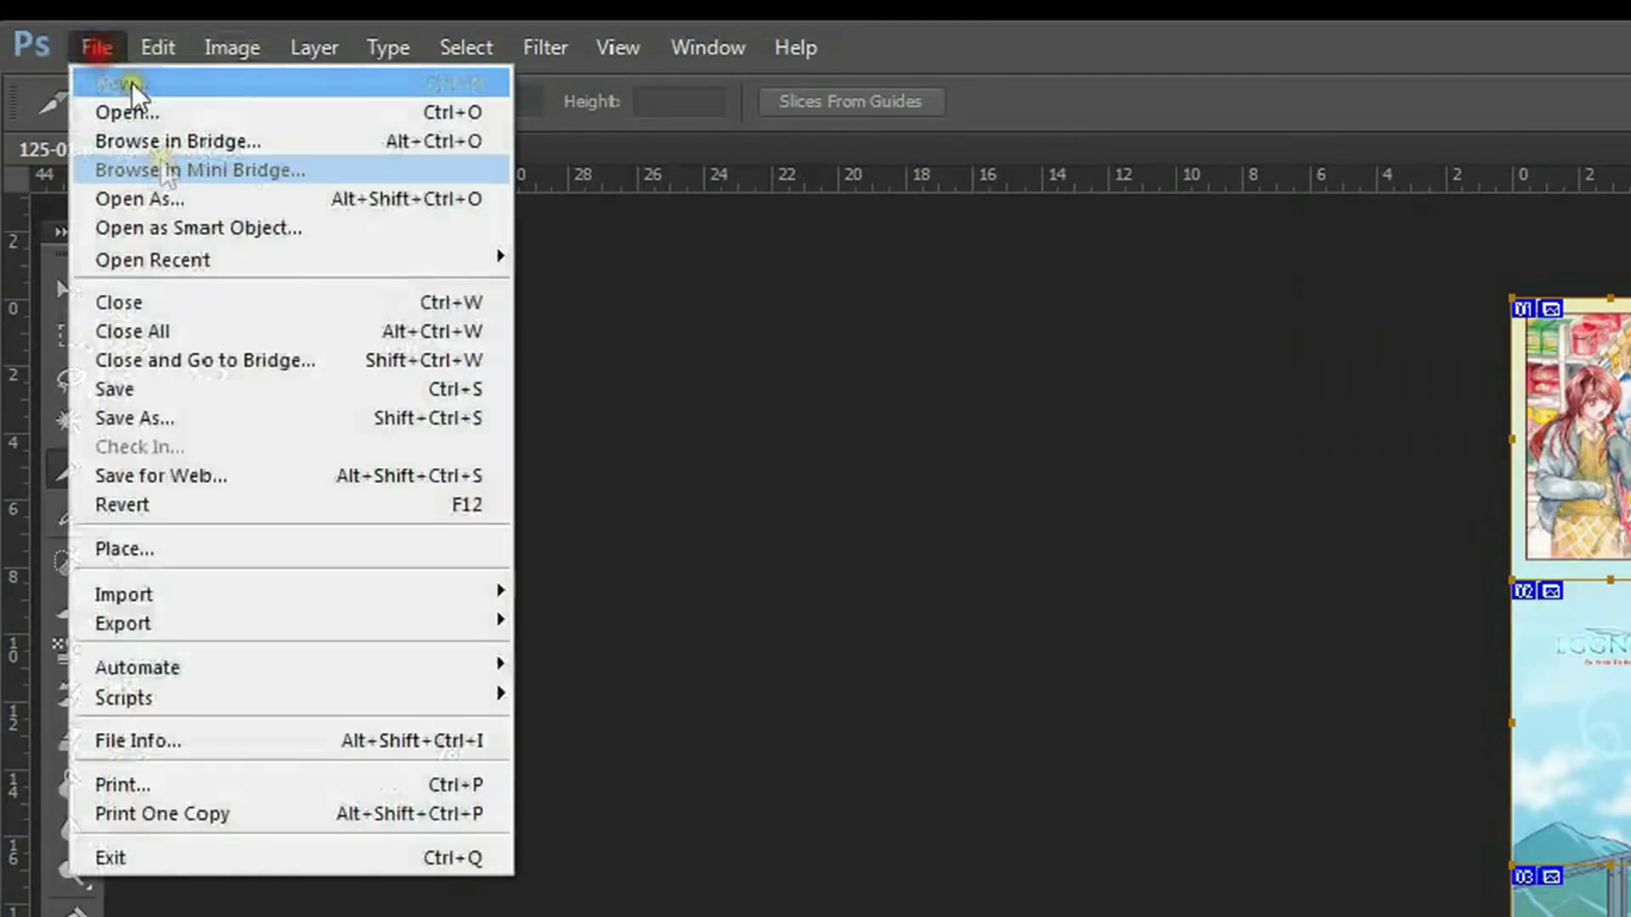
pyautogui.click(262, 485)
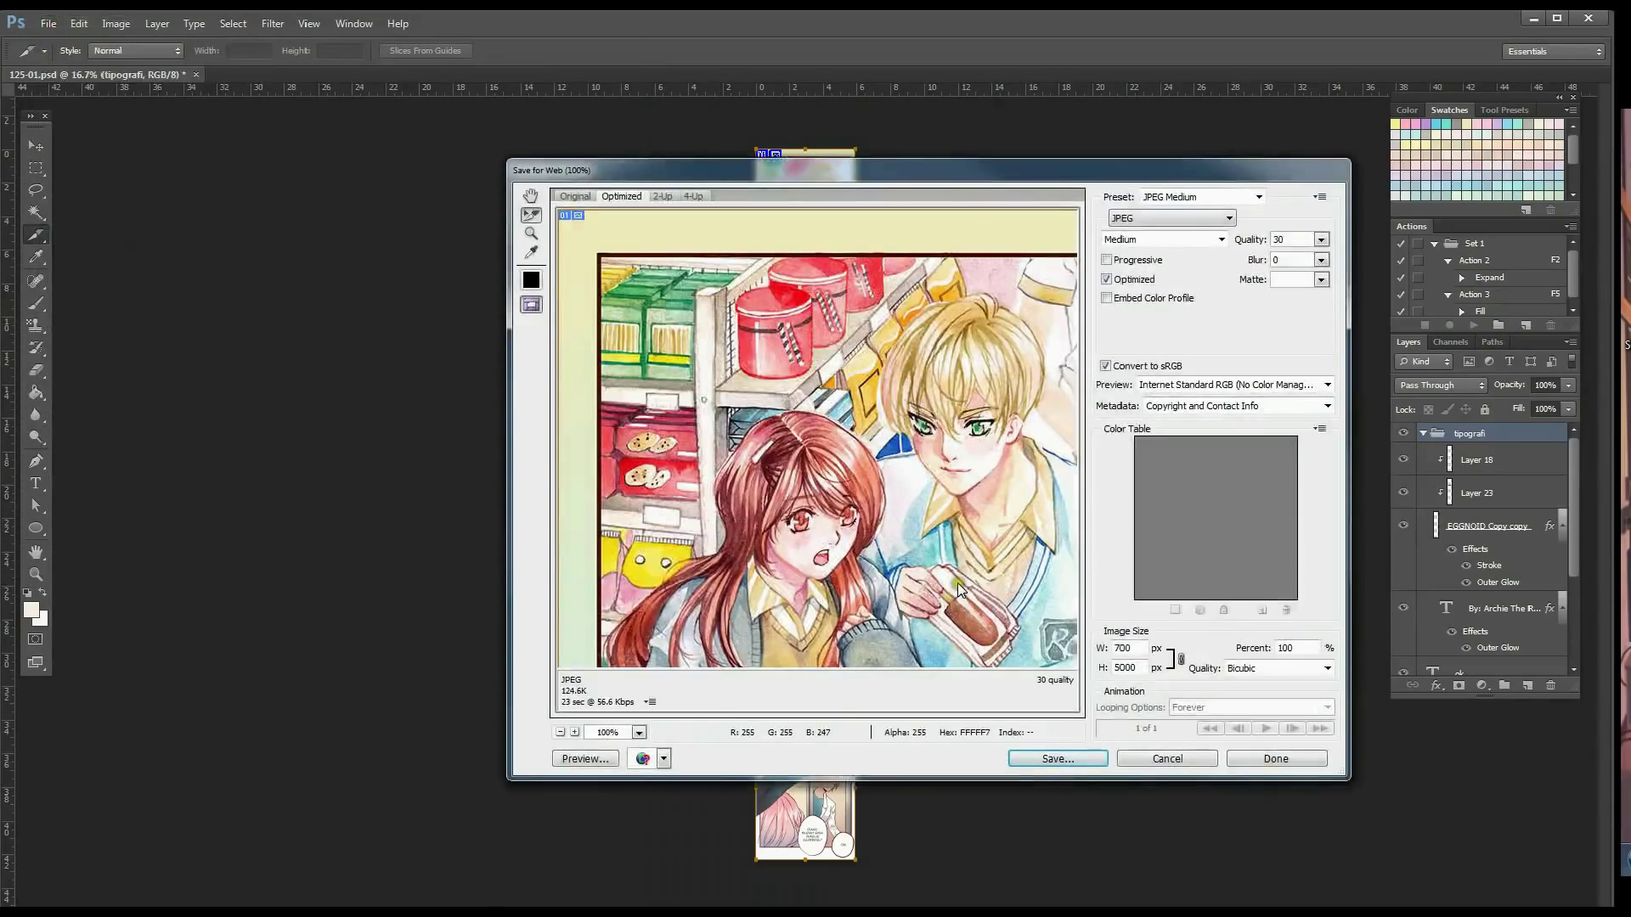
pyautogui.click(1221, 240)
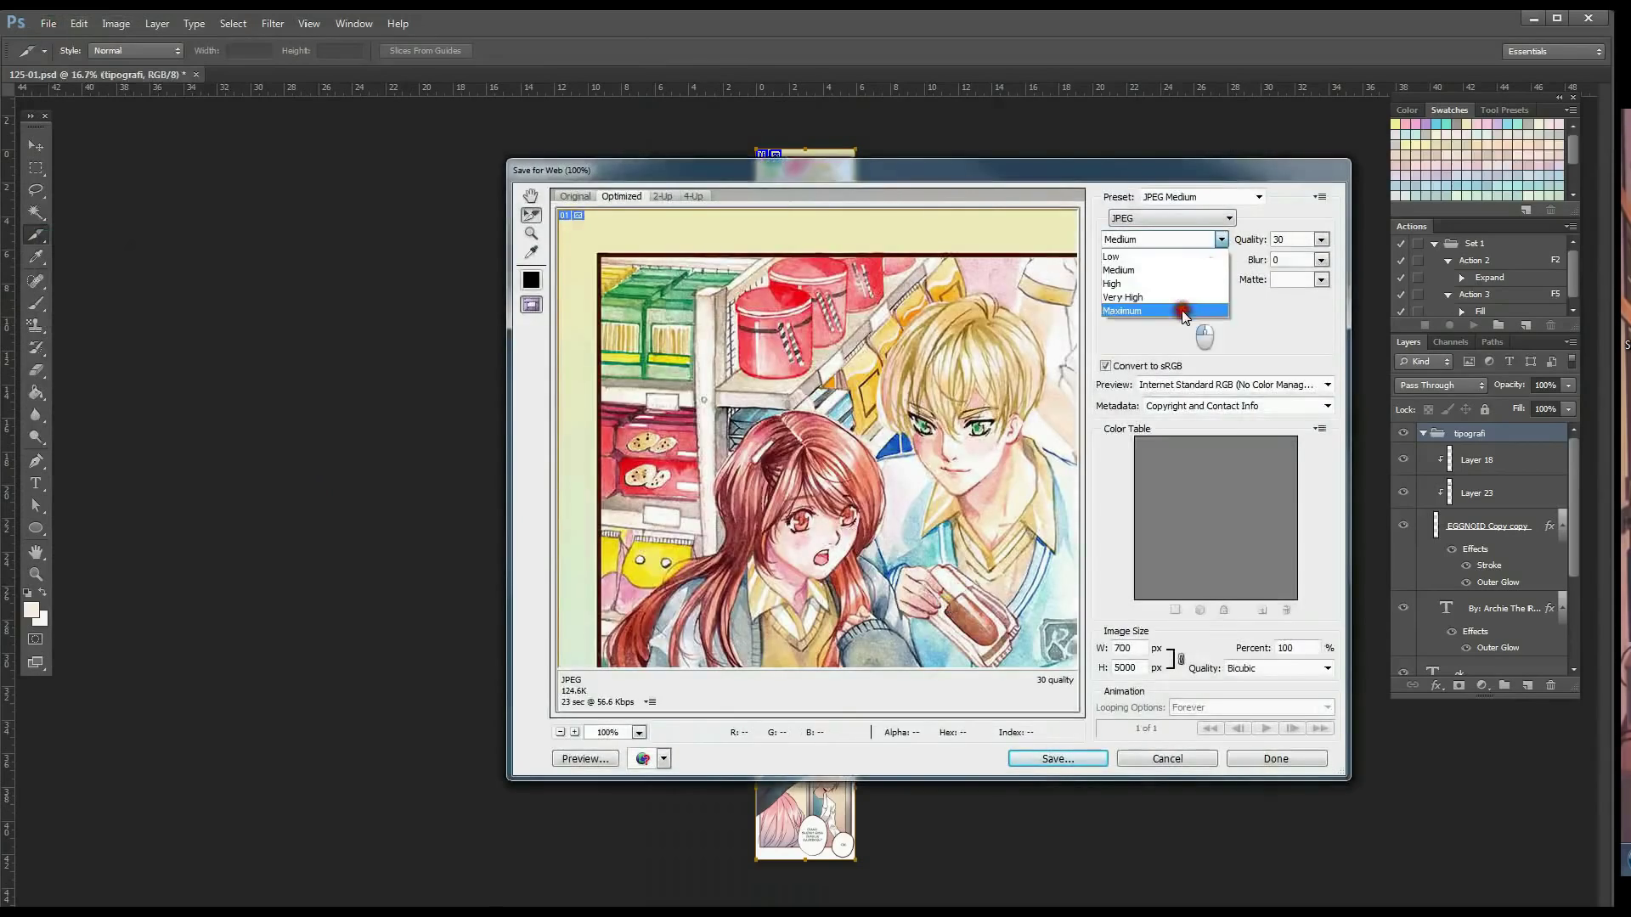
pyautogui.click(1185, 312)
pyautogui.click(1086, 757)
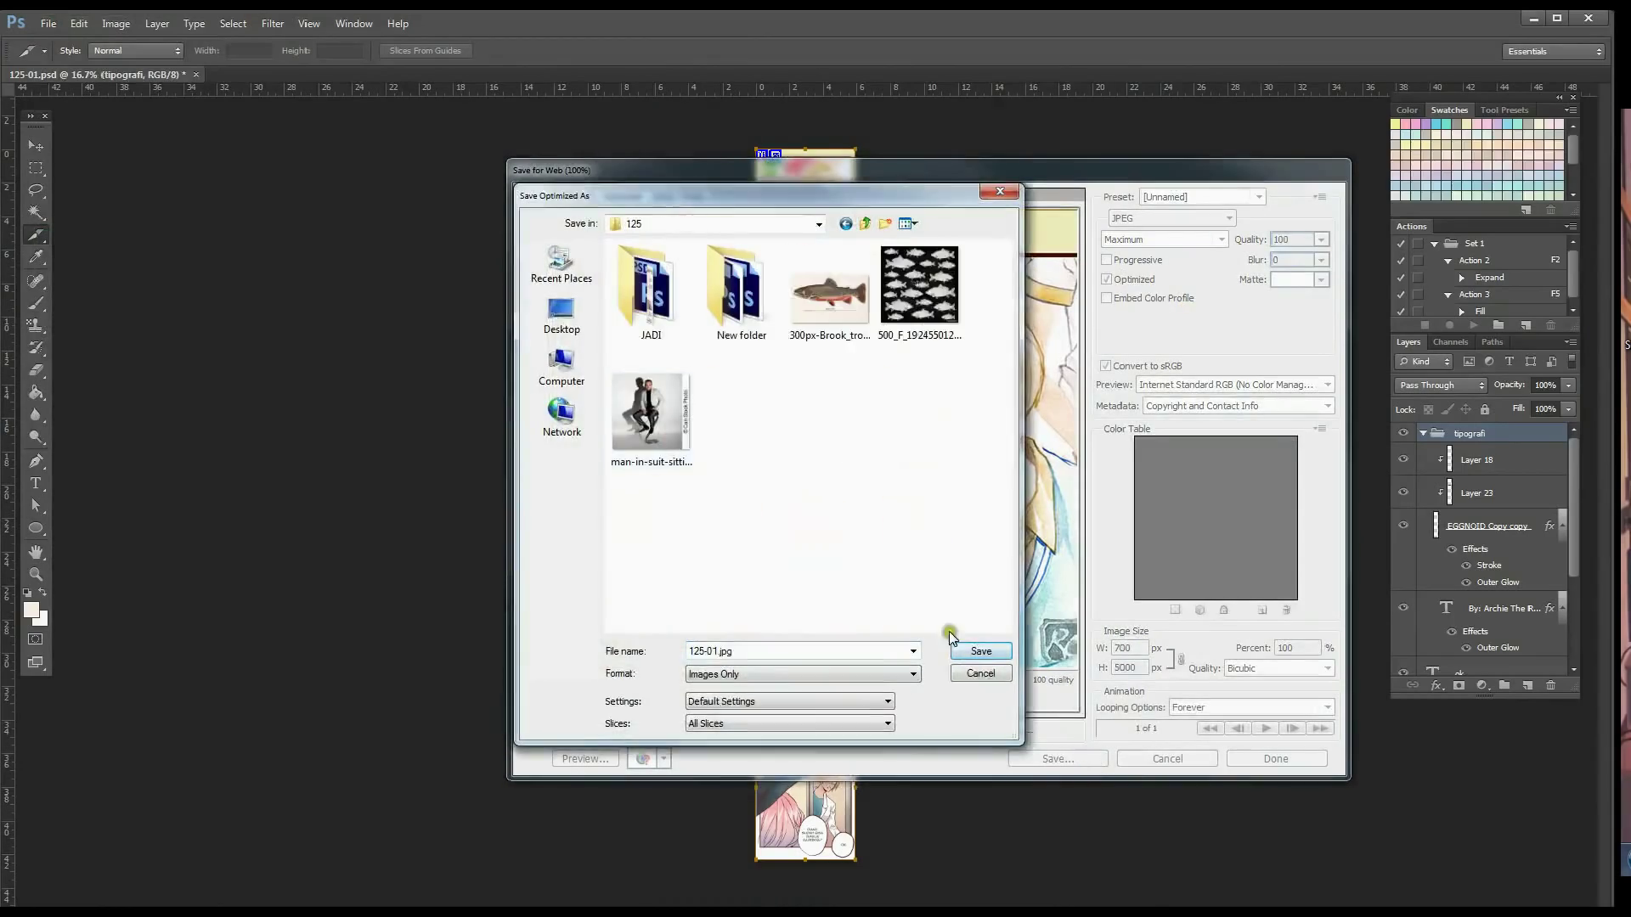
pyautogui.click(978, 653)
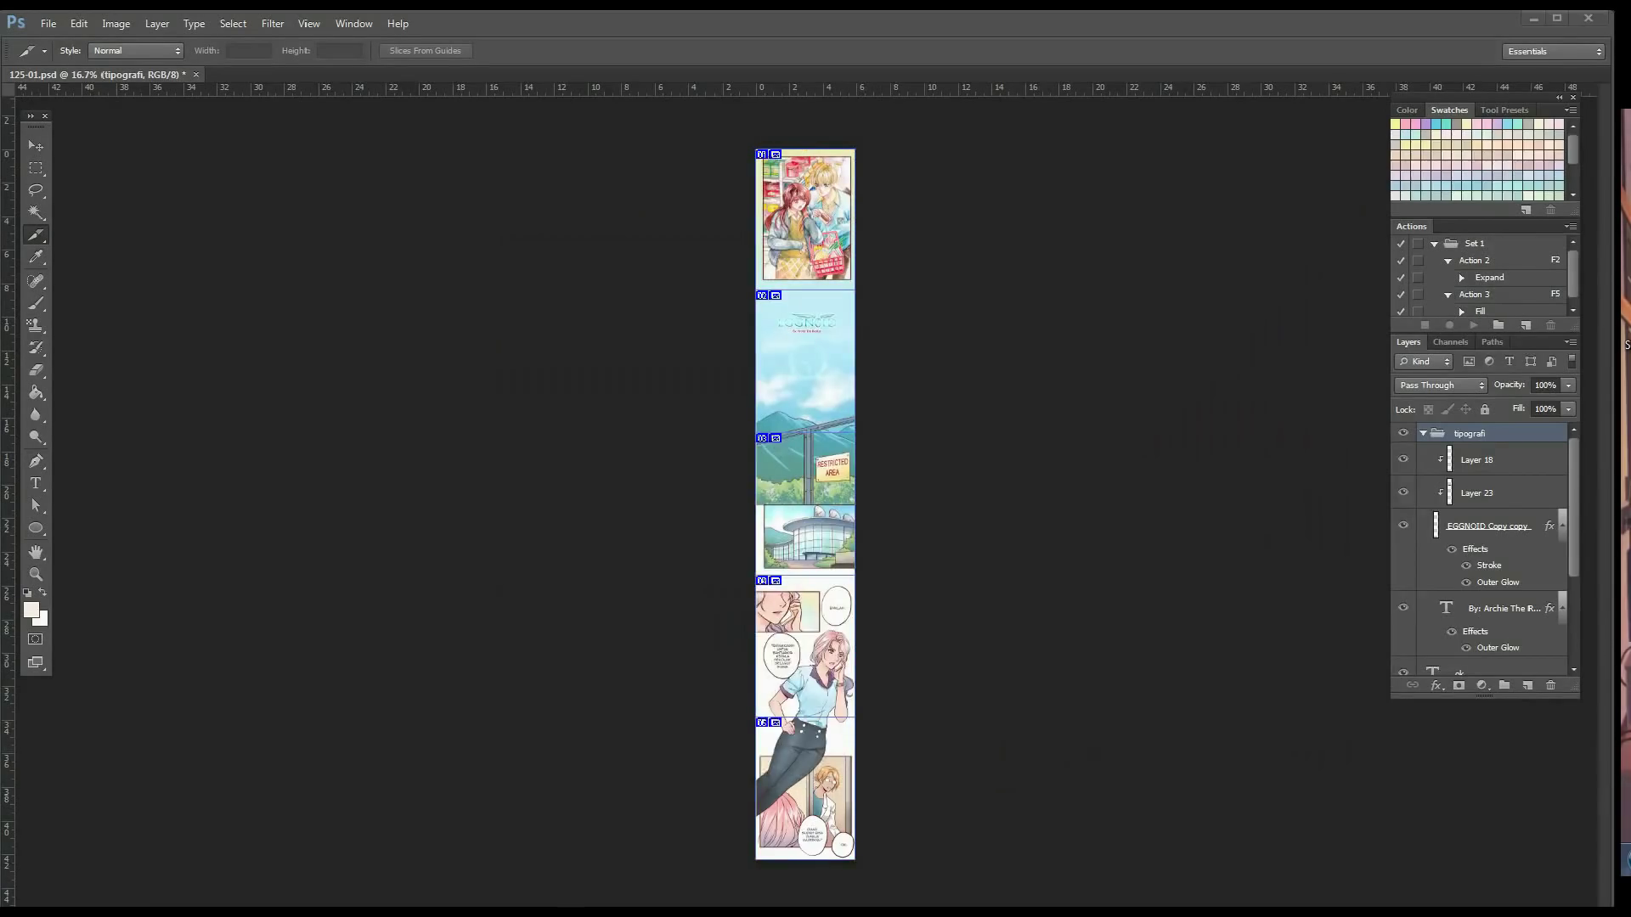
# - Open the exported images folder inside the 125 folder to check the sliced page files
pyautogui.moveTo(1630, 476); pyautogui.dragTo(932, 342)
pyautogui.doubleClick(683, 468)
pyautogui.doubleClick(685, 470)
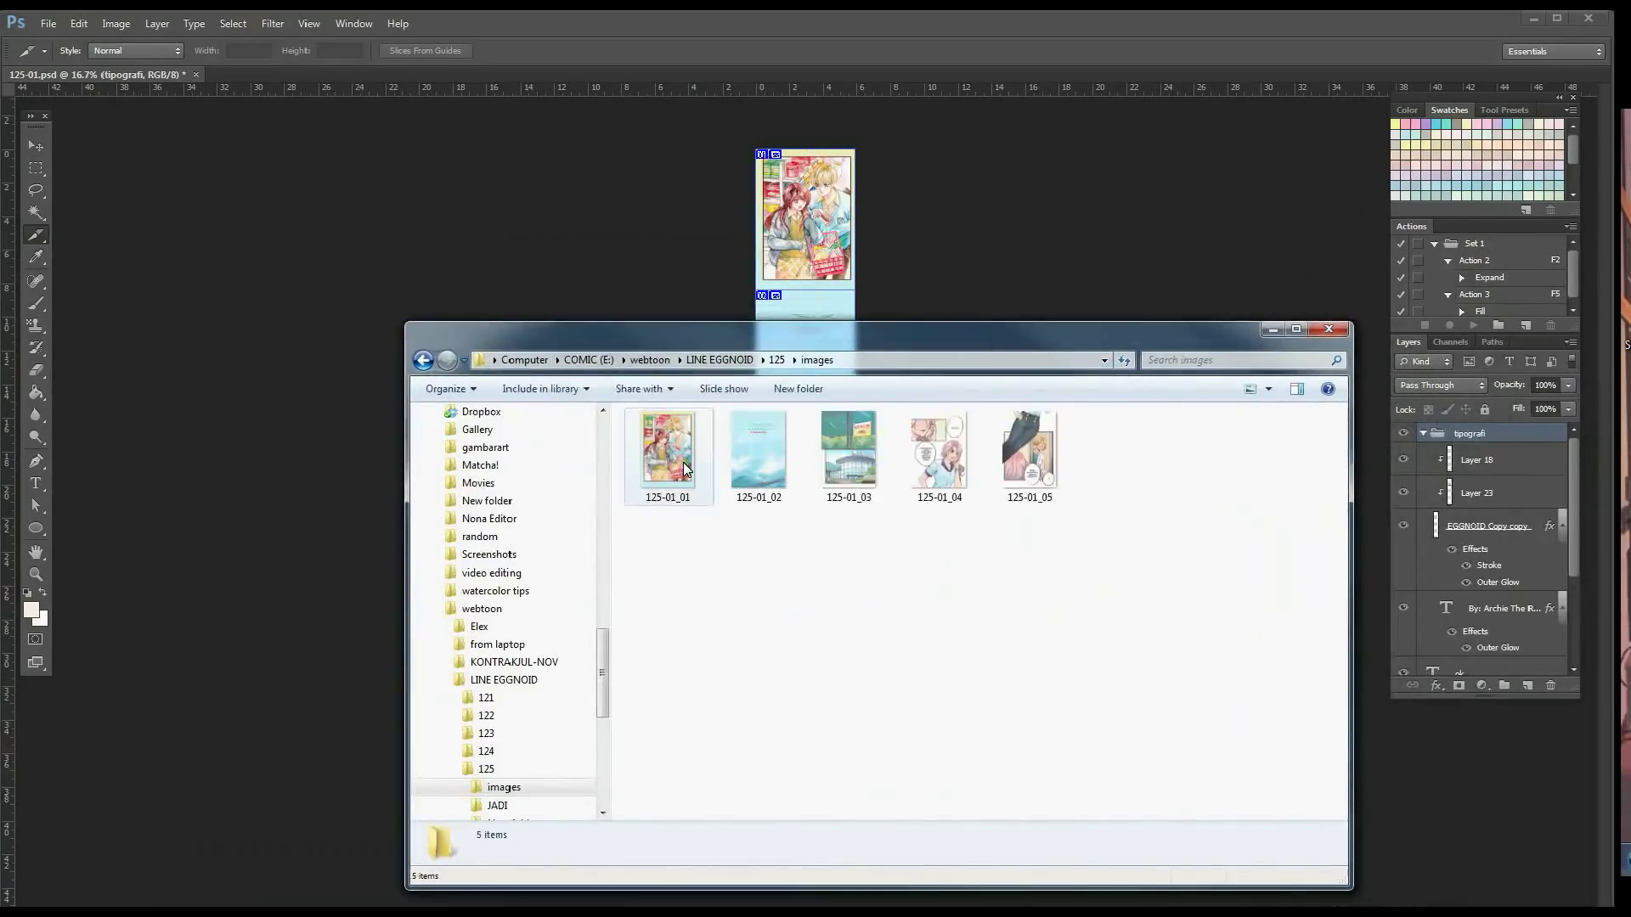